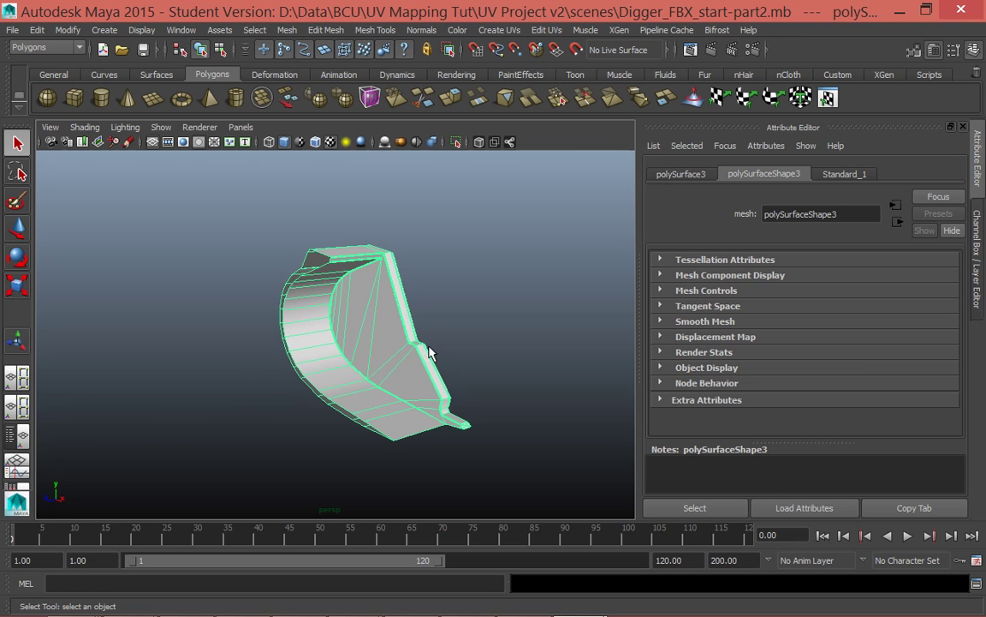
Step: Switch the workspace to the Persp/UV Texture Editor layout and fit the UV grid in its view
right_click(15, 409)
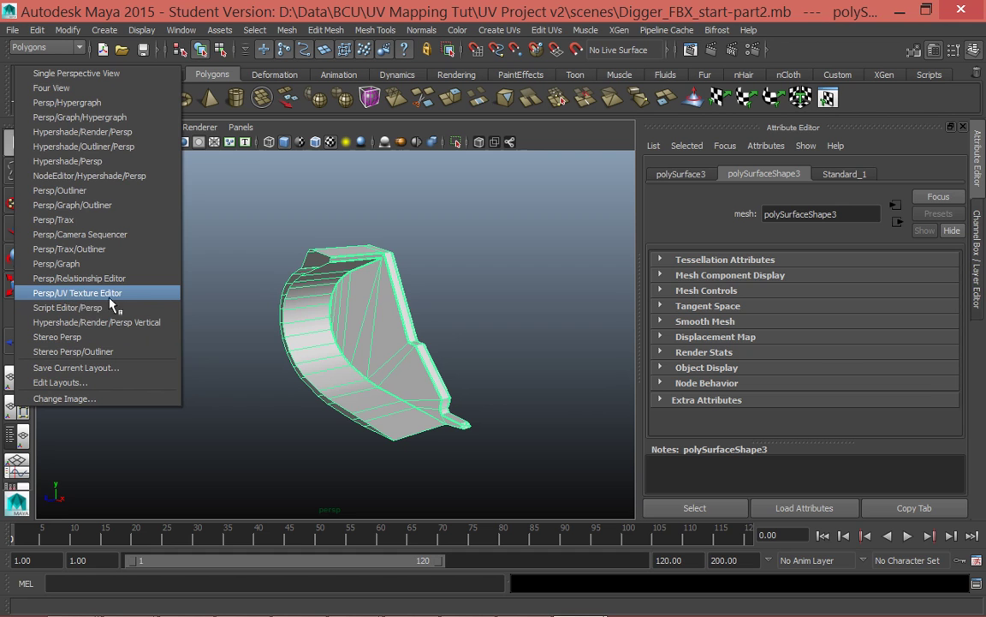
click(103, 445)
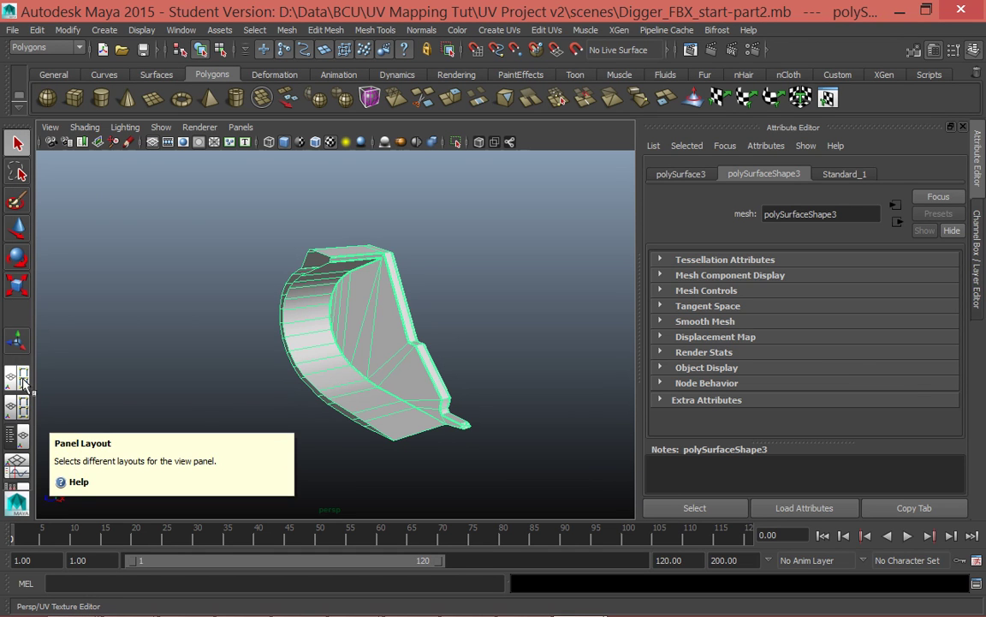
click(22, 396)
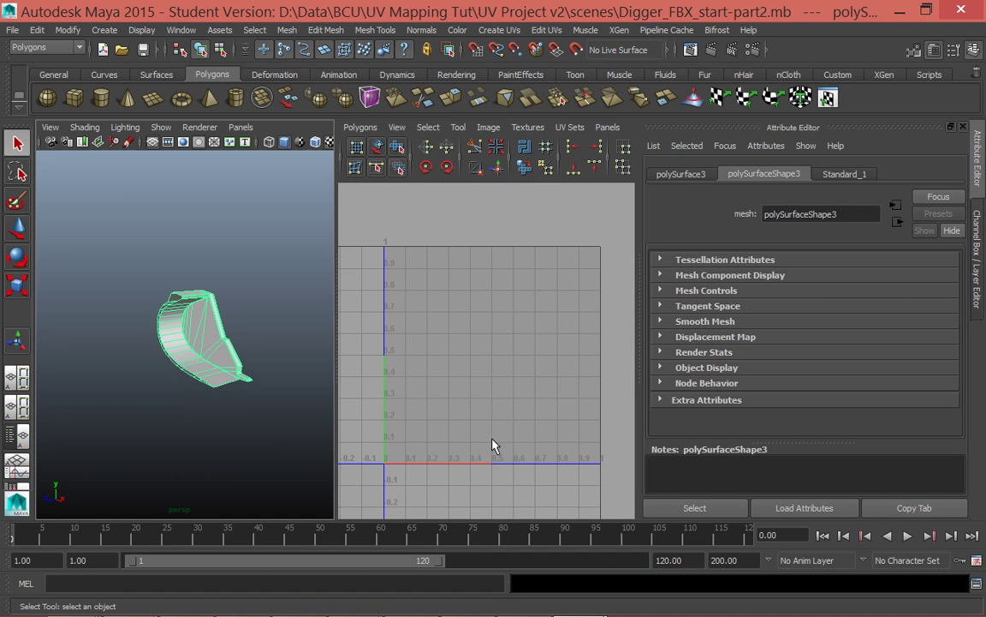
alt+middle_drag(462, 429, 526, 364)
alt+right_drag(526, 364, 418, 333)
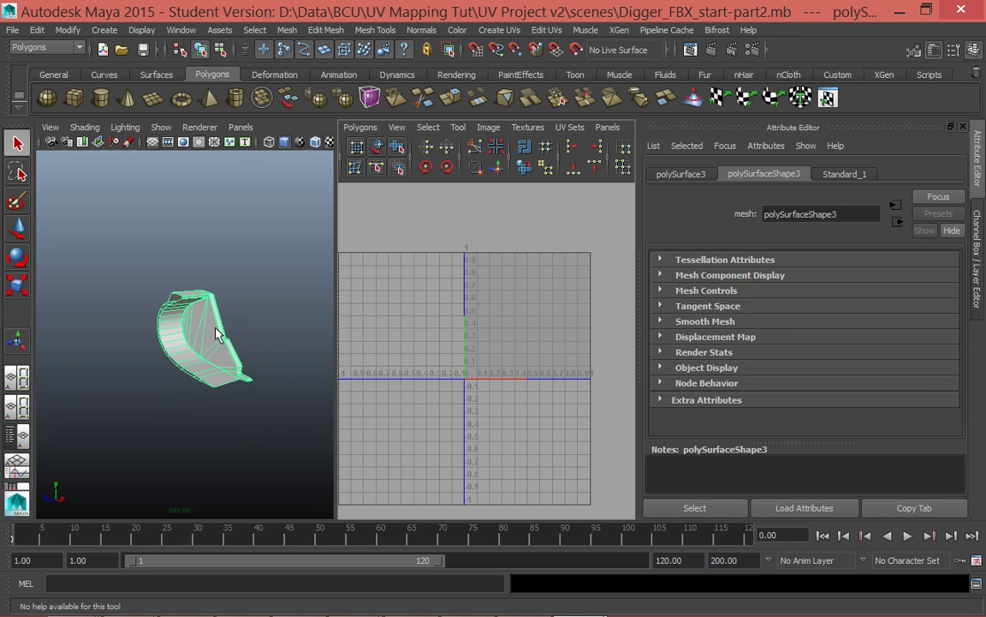
Step: Make UVChannel_1 the current UV set of the digger bucket mesh to display its existing UVs
scroll(210, 341, up, 3)
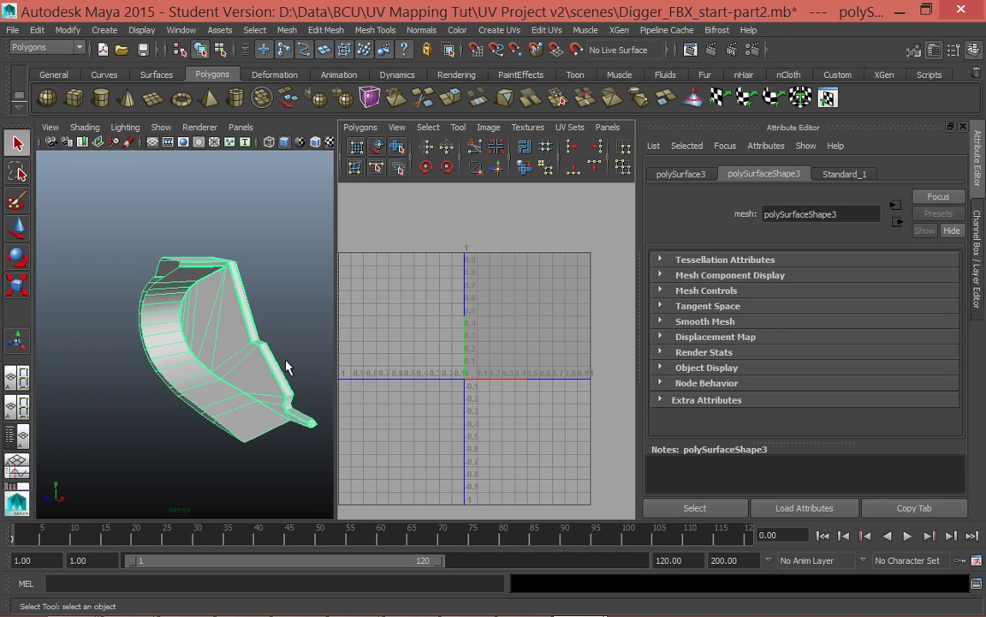
right_drag(210, 299, 309, 221)
right_click(210, 293)
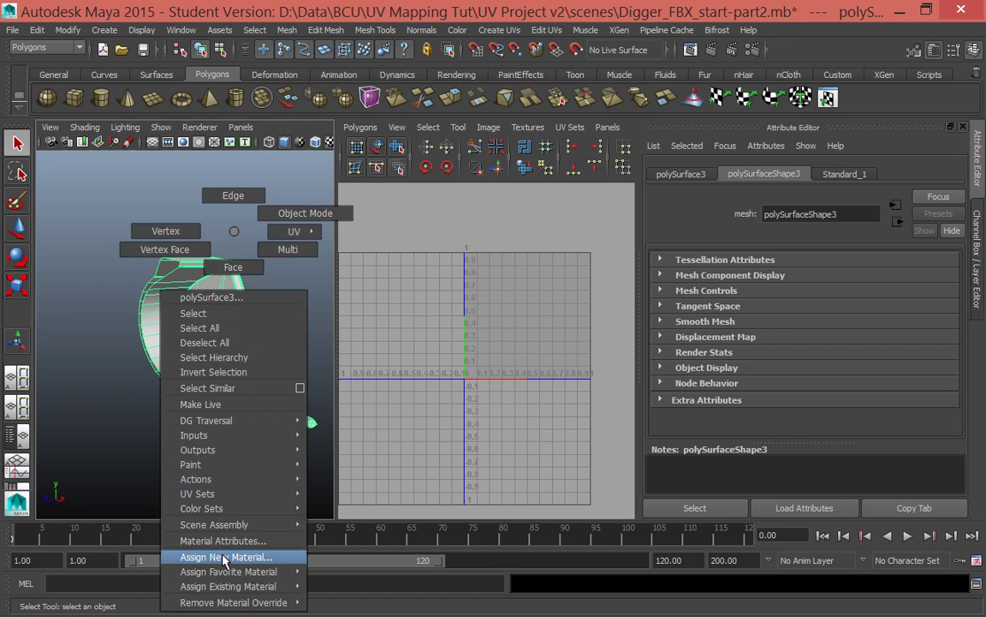
mouse_move(216, 449)
mouse_move(206, 494)
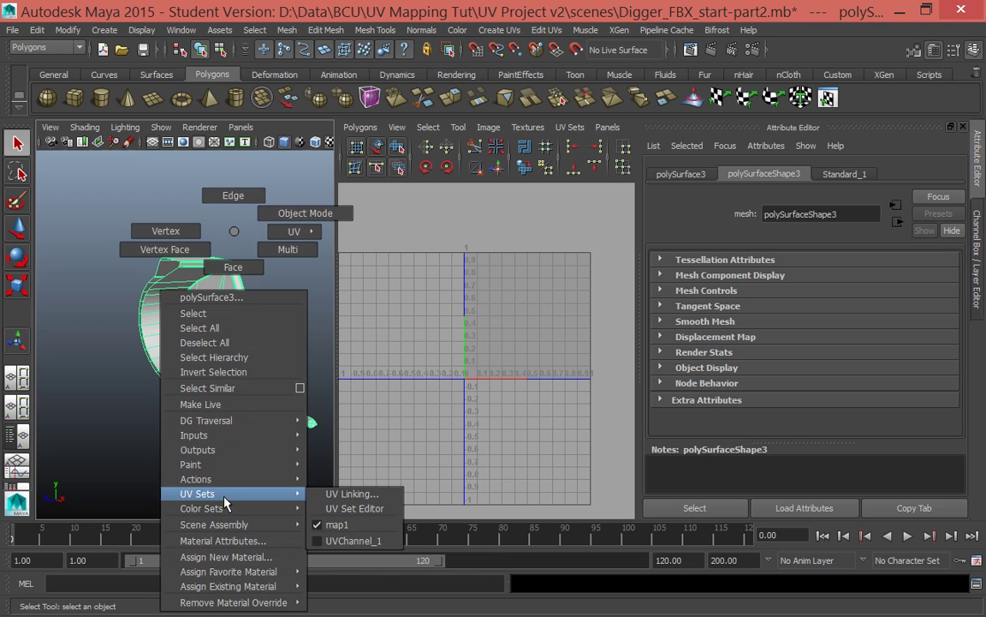
click(363, 540)
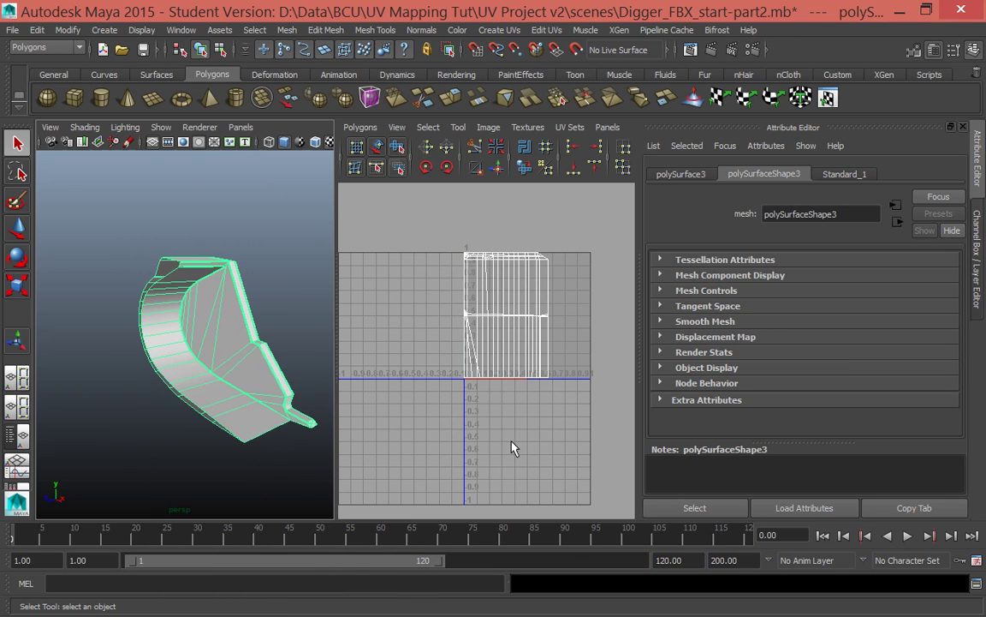
Step: In face mode, select faces on the bucket's curved shell and examine how the bucket's geometry corresponds to its UV layout
scroll(514, 296, up, 2)
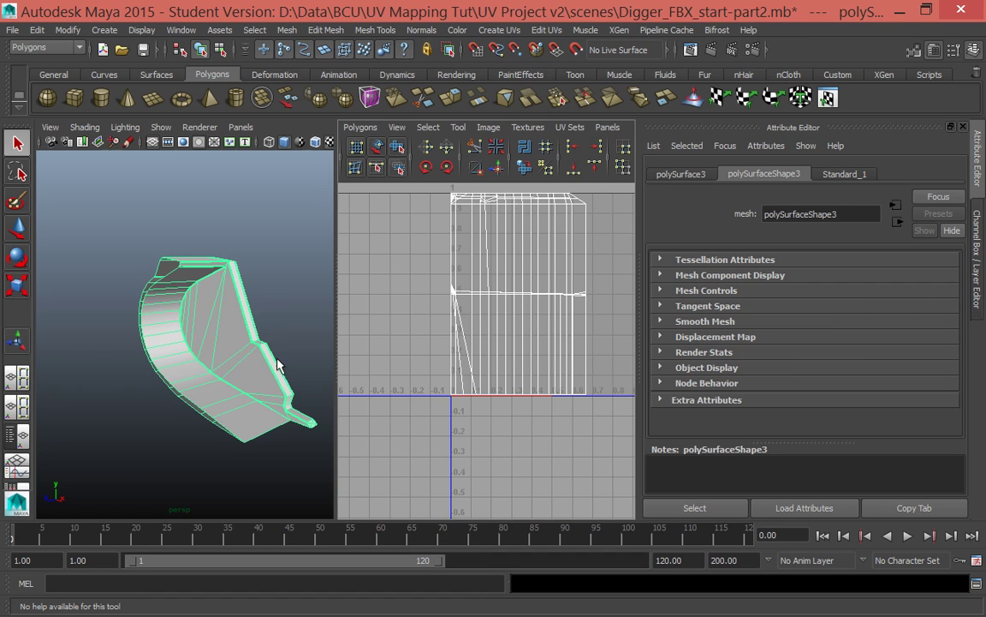
click(253, 284)
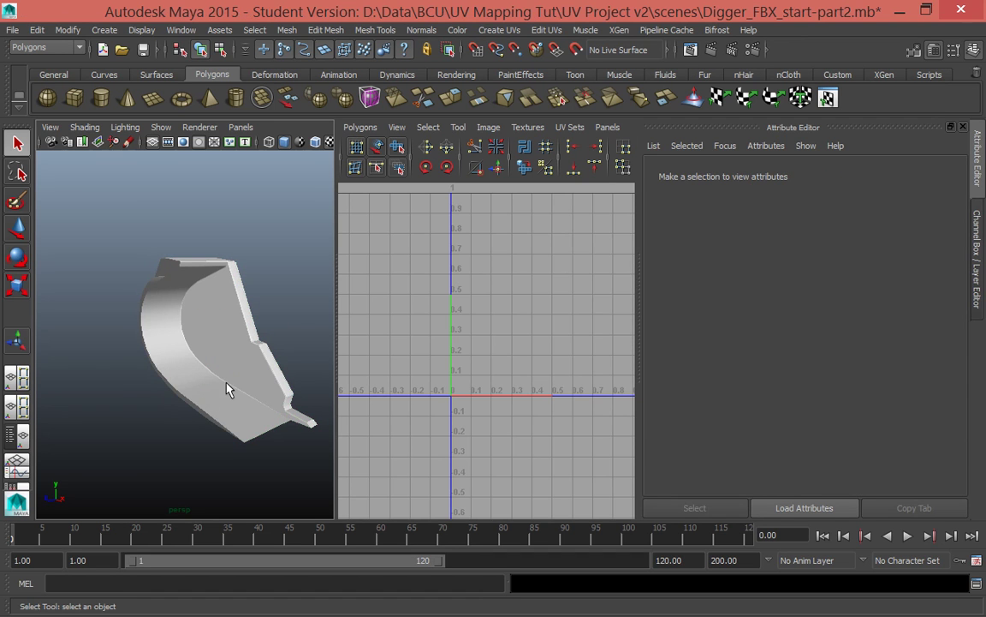
click(233, 379)
right_drag(219, 210, 219, 244)
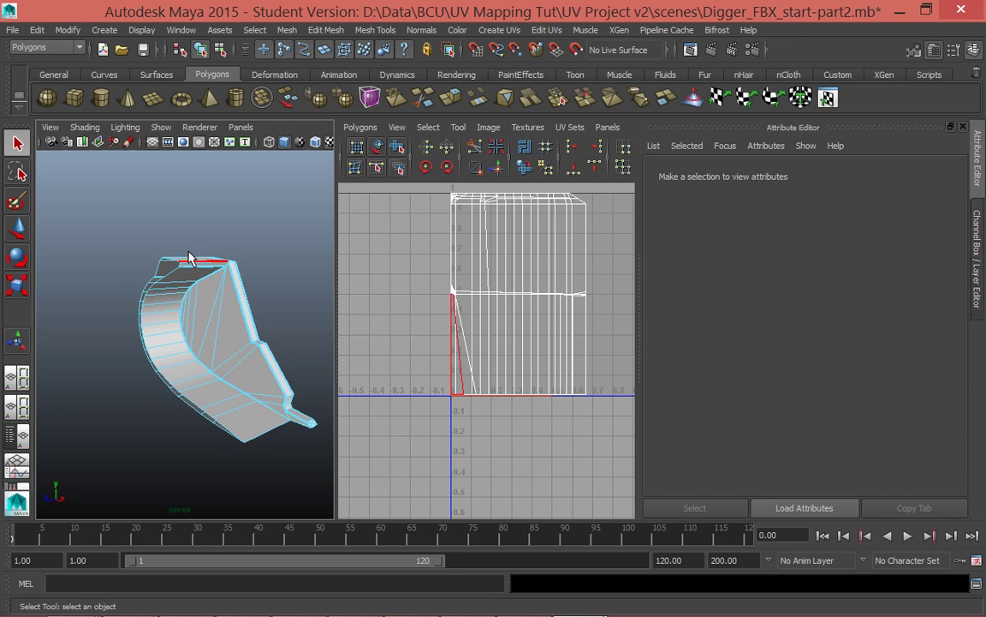
alt+drag(167, 336, 187, 429)
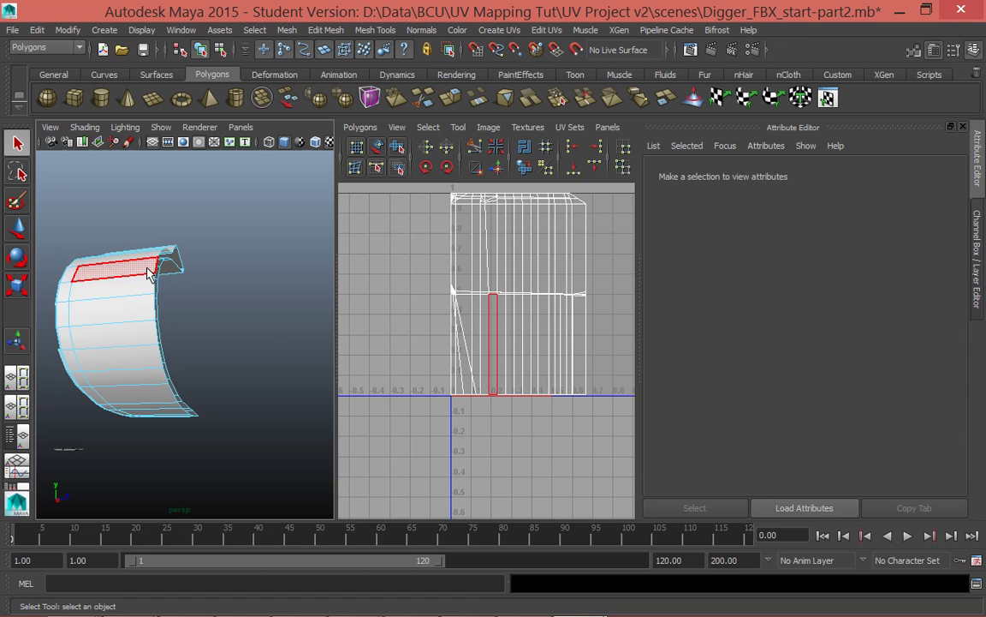
click(137, 335)
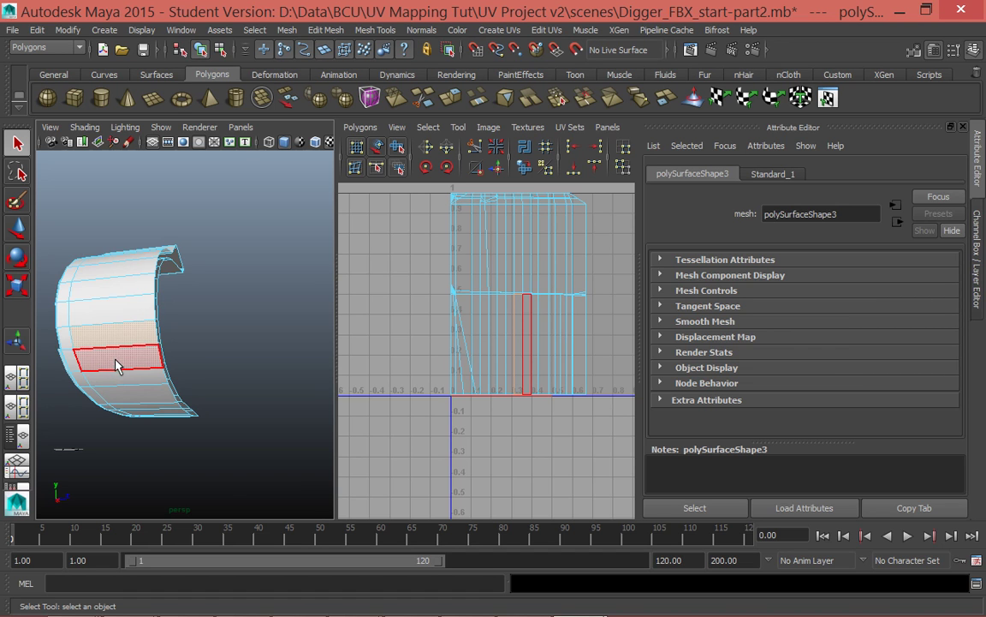
click(213, 370)
click(132, 330)
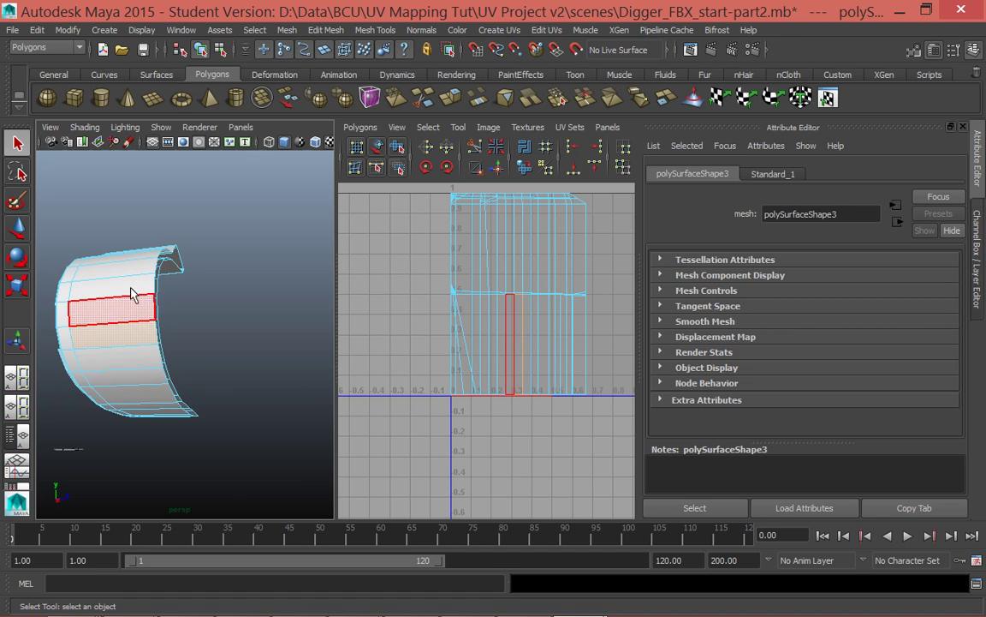
click(130, 351)
alt+drag(239, 373, 137, 343)
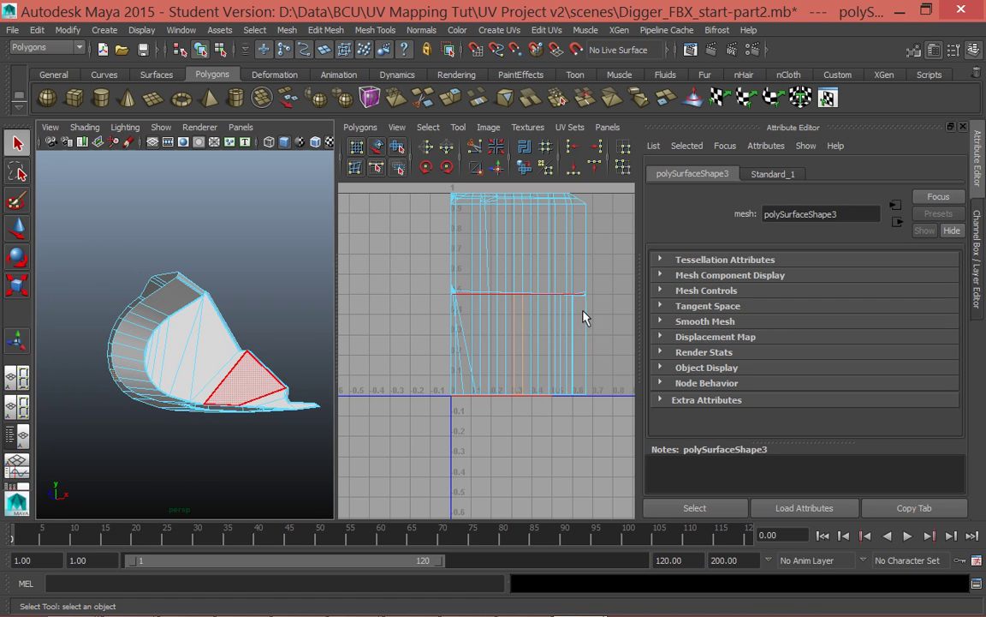
mouse_move(257, 368)
alt+mouse_down()
mouse_move(91, 309)
mouse_move(59, 317)
mouse_move(268, 371)
alt+mouse_up()
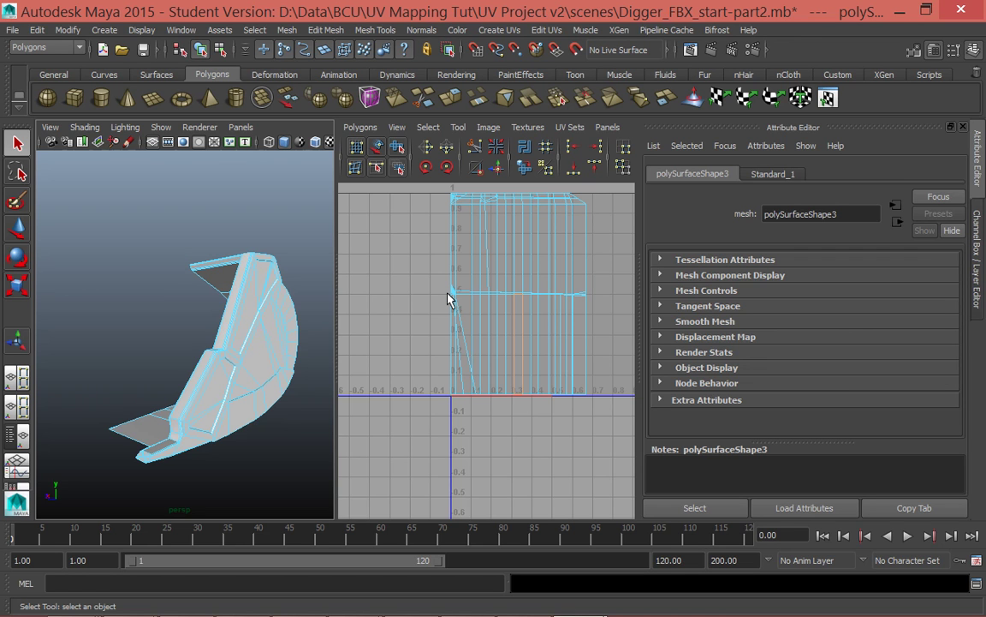
alt+drag(214, 454, 293, 456)
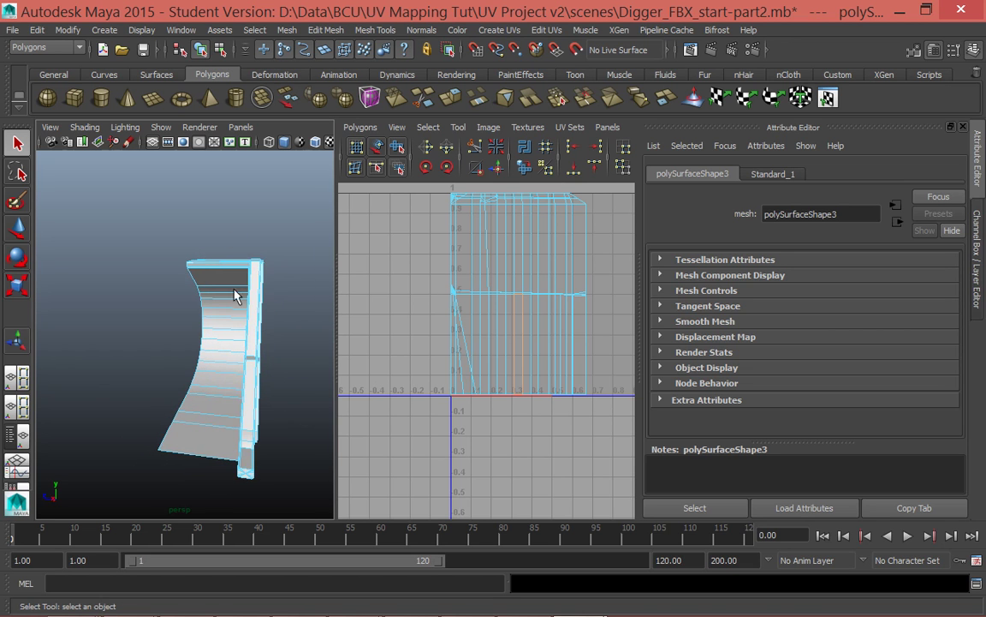
alt+drag(280, 419, 246, 355)
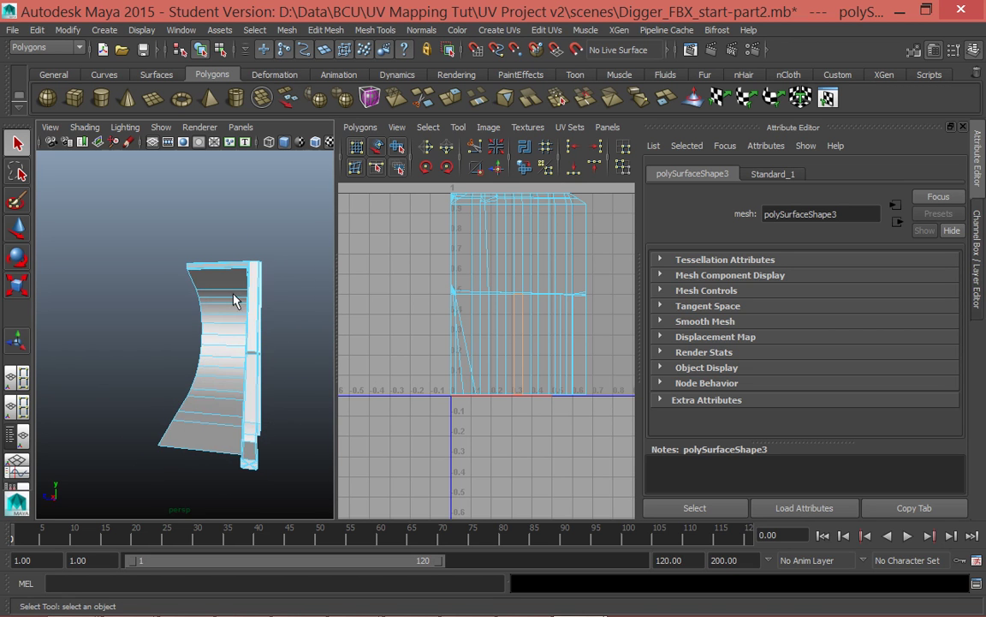
alt+drag(228, 261, 228, 219)
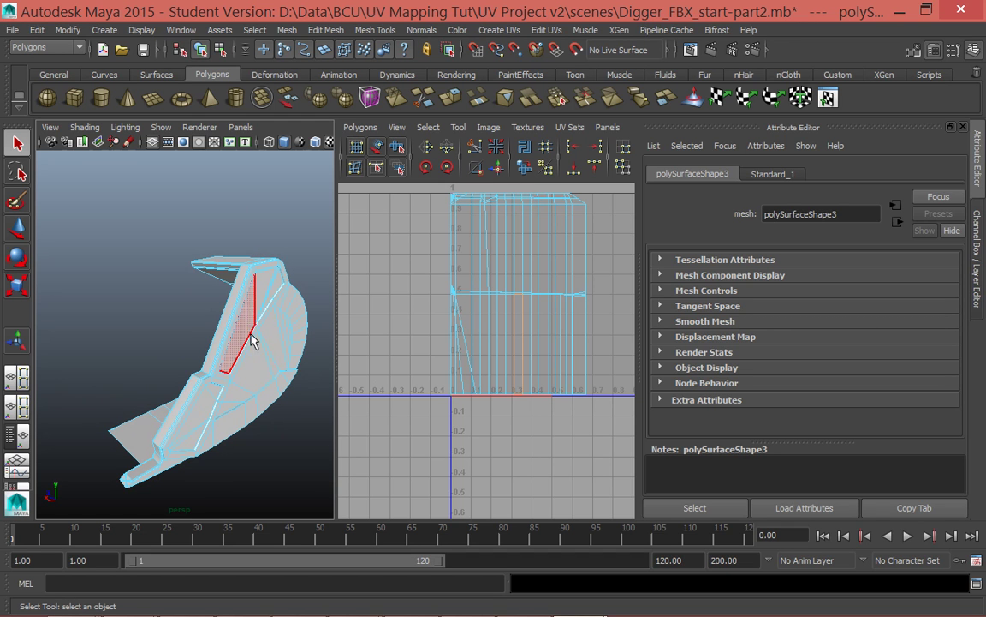
alt+drag(251, 334, 306, 437)
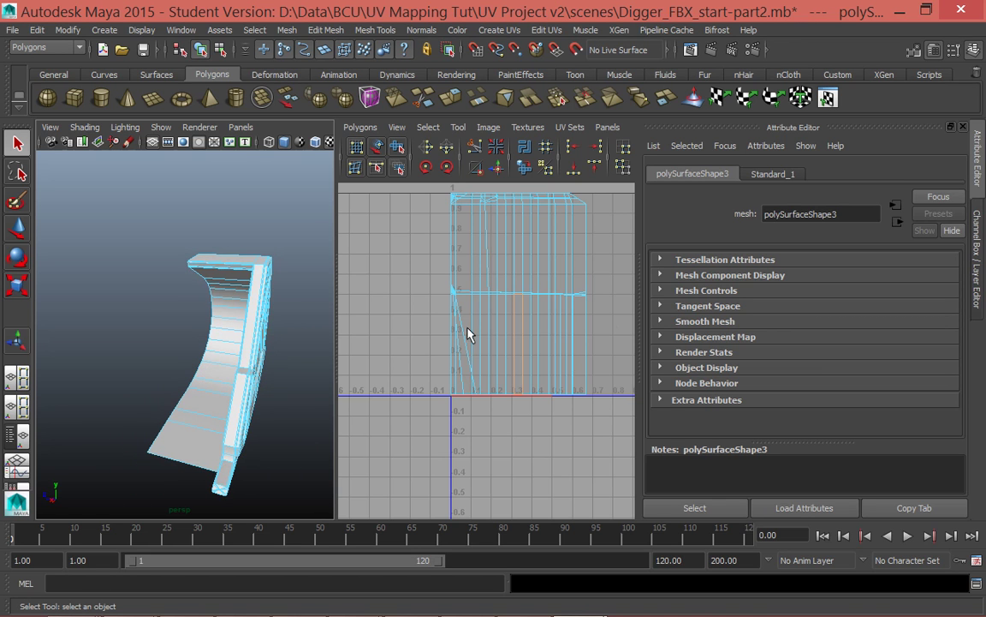
Step: Return the bucket to object mode and delete its UVChannel_1 set in the UV Set Editor
right_drag(191, 336, 265, 334)
right_drag(236, 231, 354, 513)
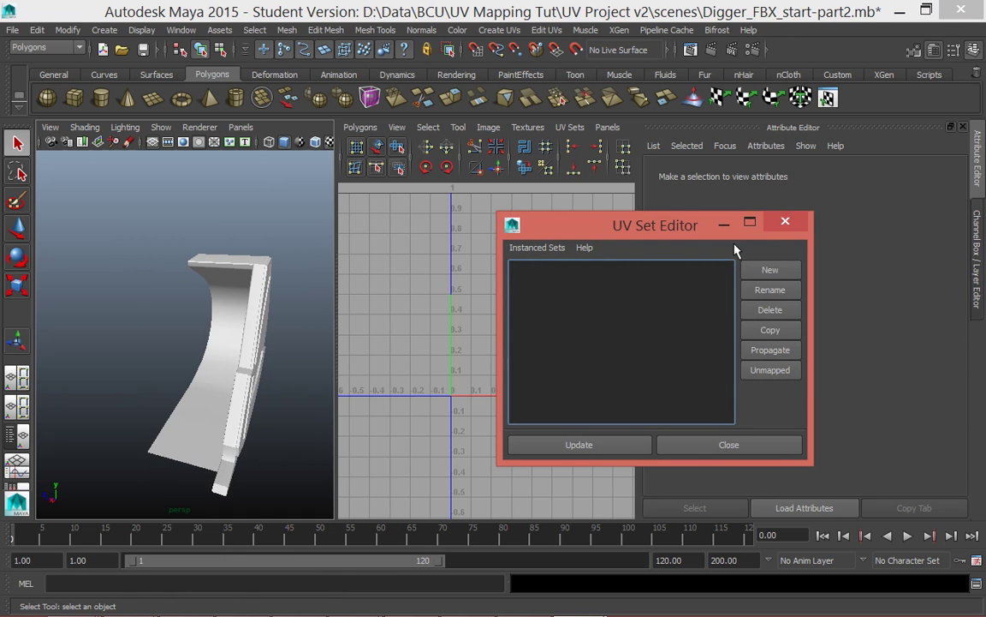
click(219, 366)
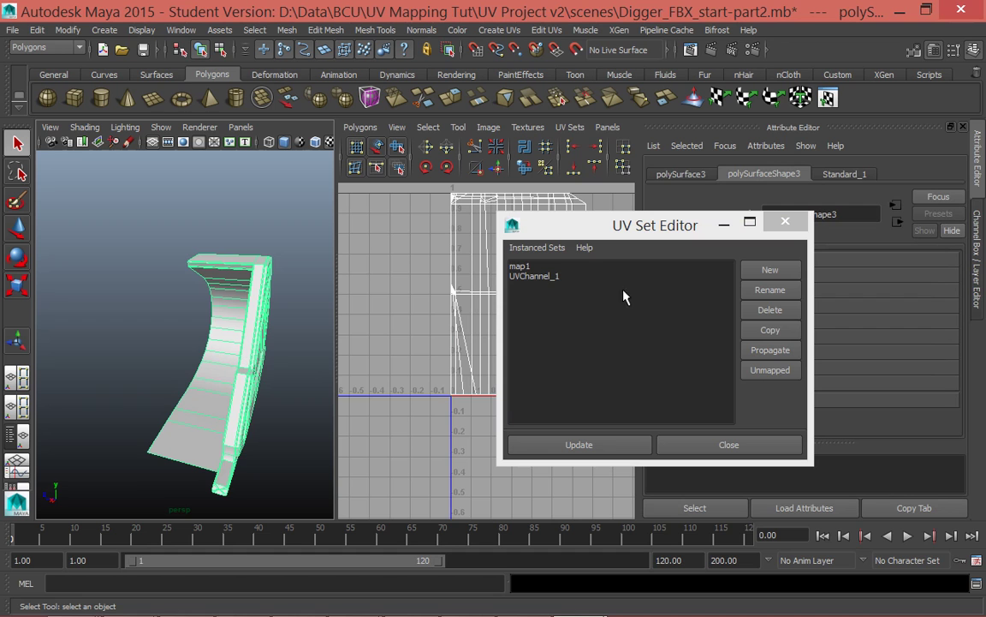
click(539, 277)
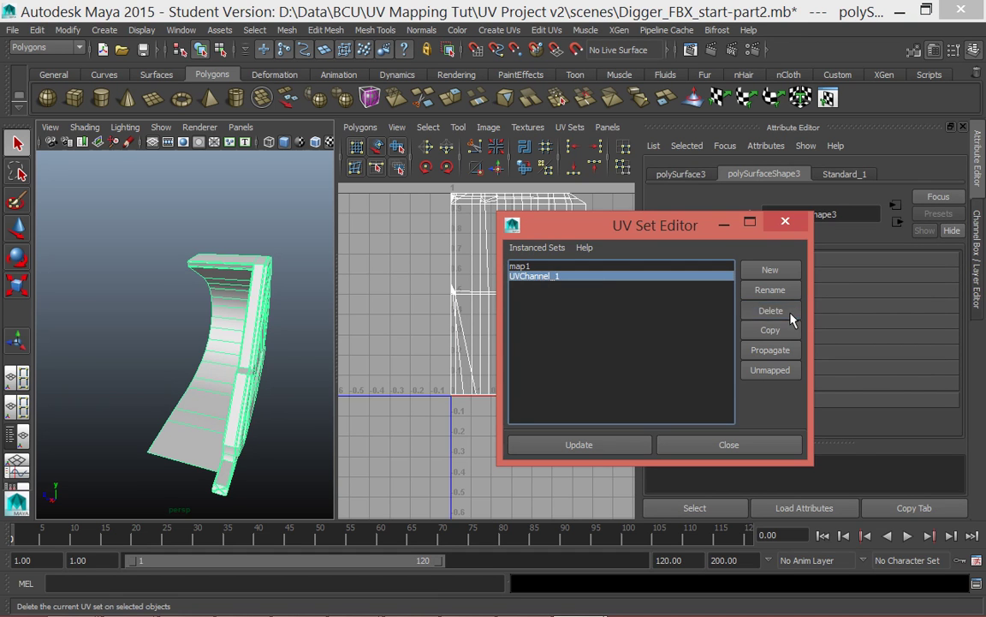
click(775, 310)
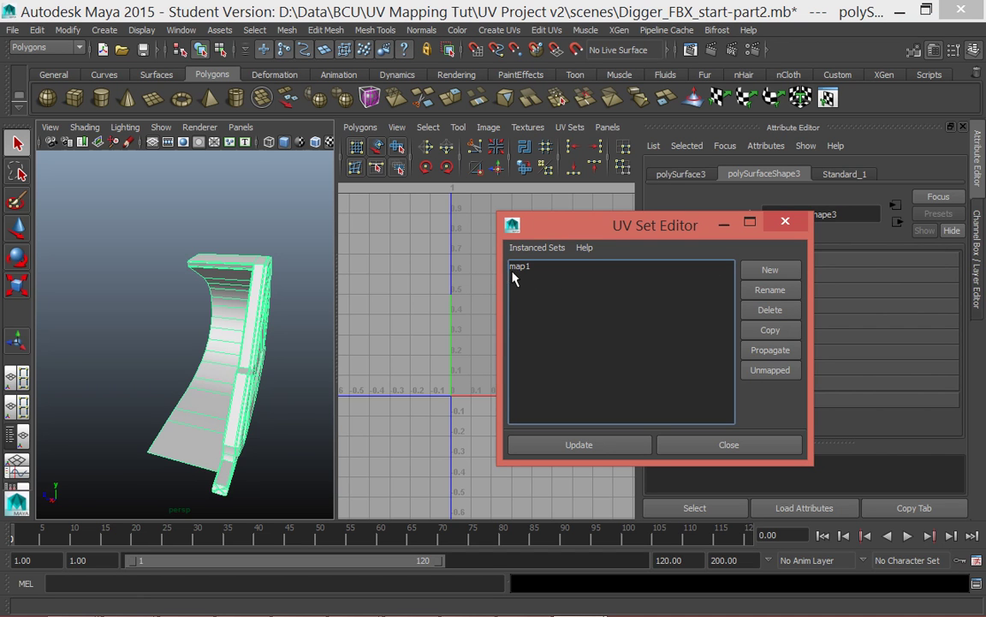
click(729, 444)
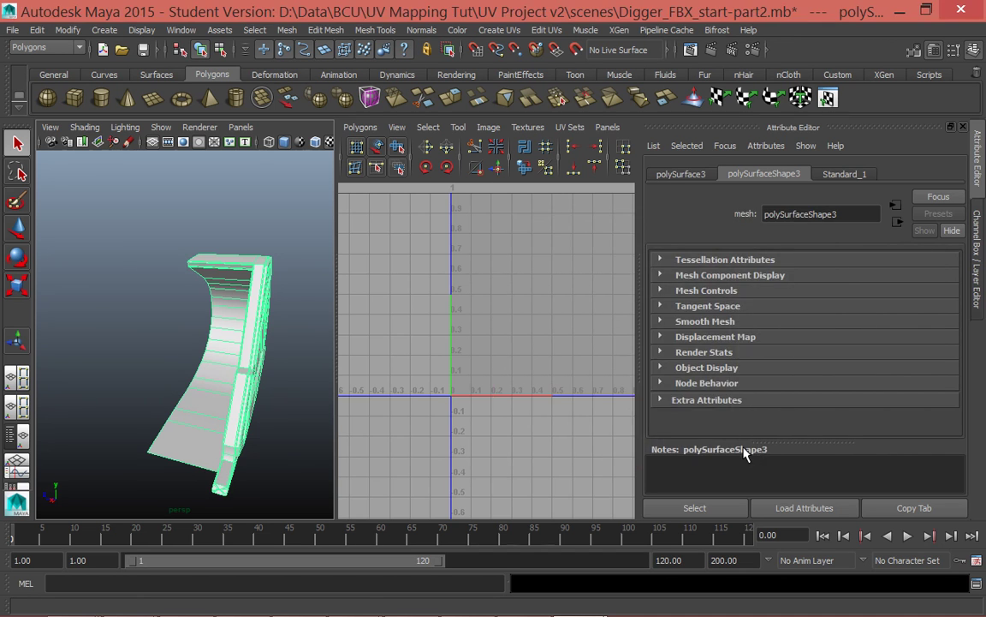
click(300, 481)
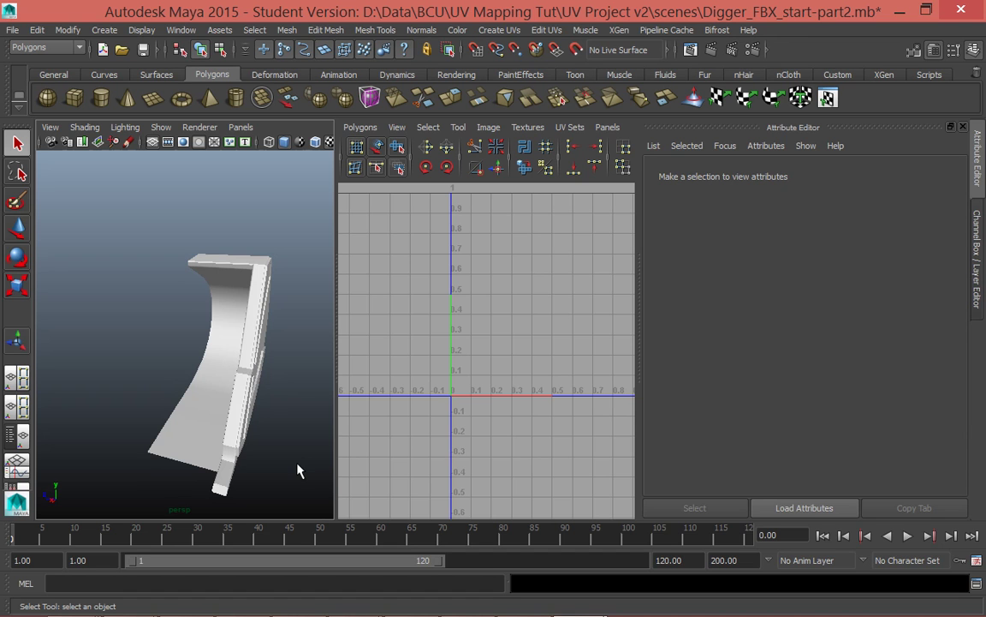
Step: Reset the Planar Mapping options to their defaults and project planar UVs onto the whole bucket mesh
scroll(488, 315, down, 3)
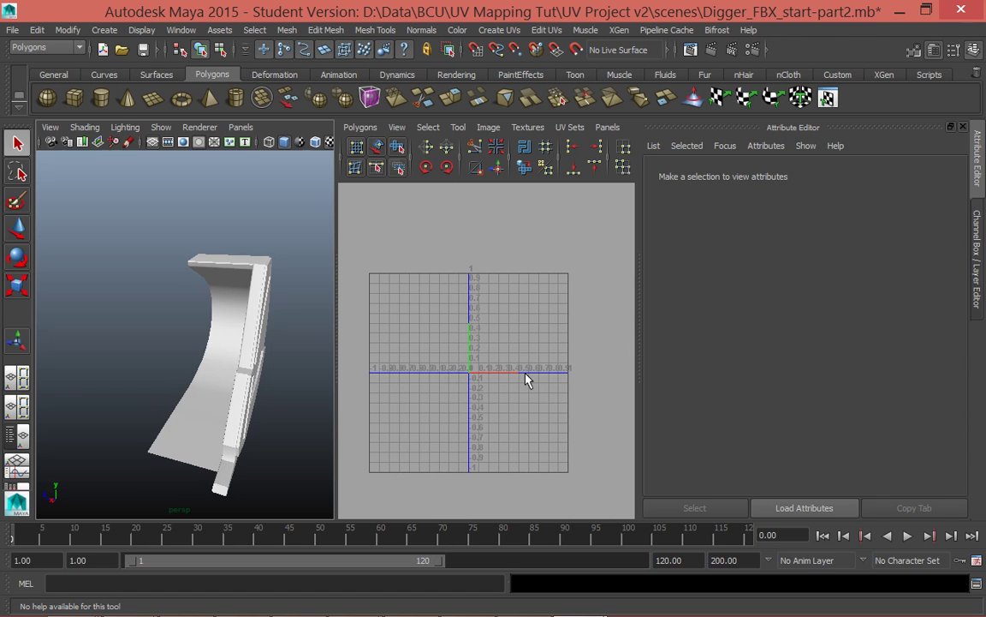
alt+drag(308, 441, 224, 419)
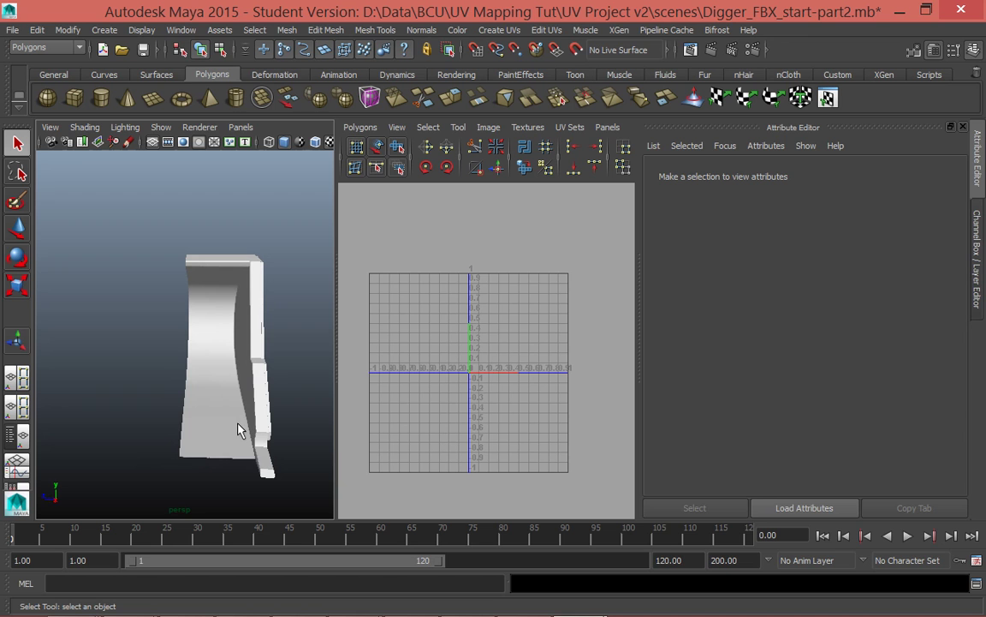
alt+drag(290, 379, 129, 352)
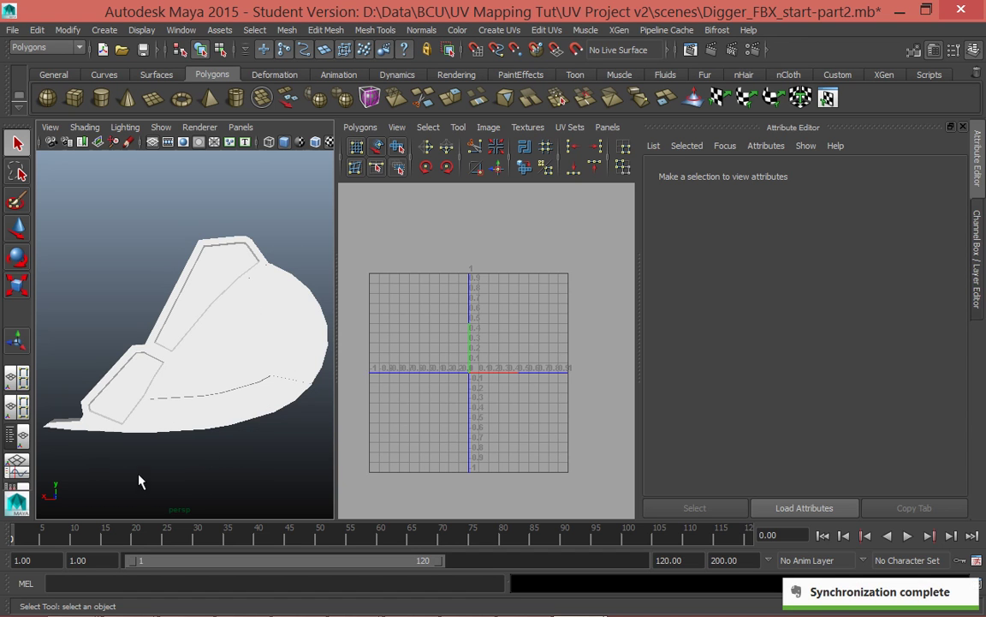
alt+drag(182, 469, 342, 480)
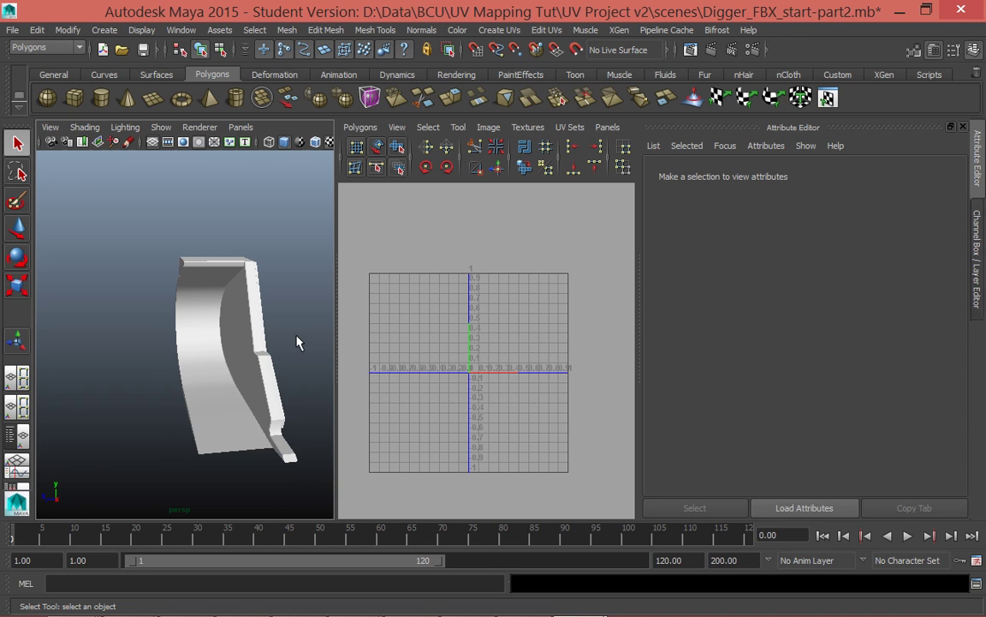
alt+drag(306, 361, 171, 299)
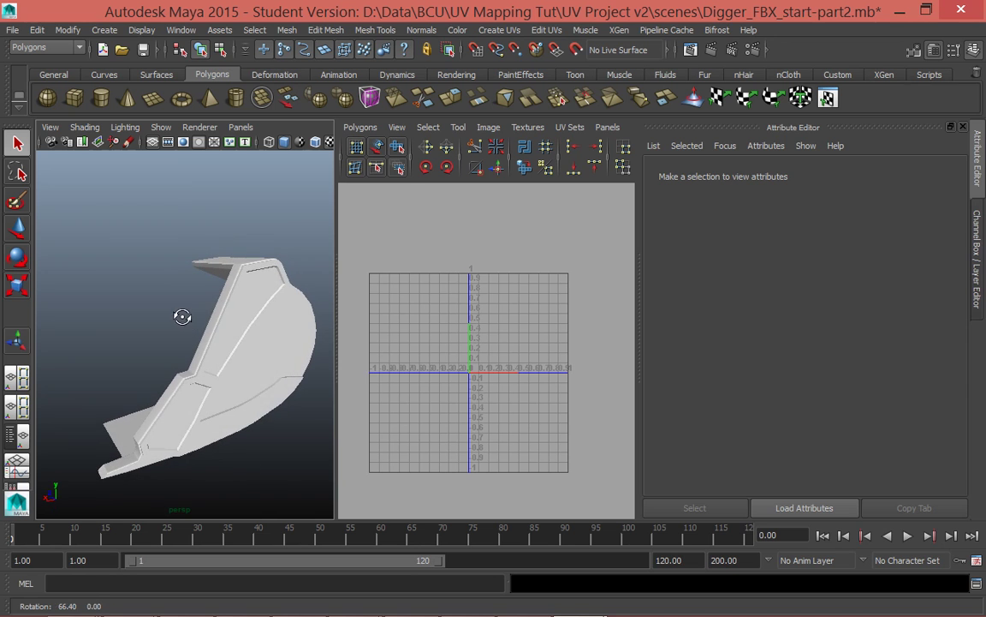
click(231, 354)
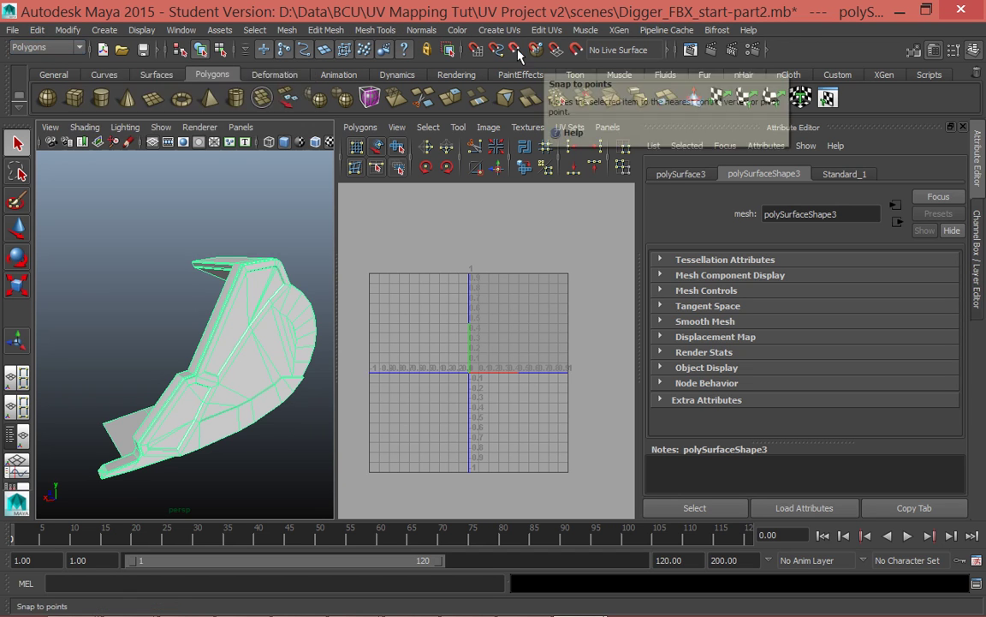
click(499, 30)
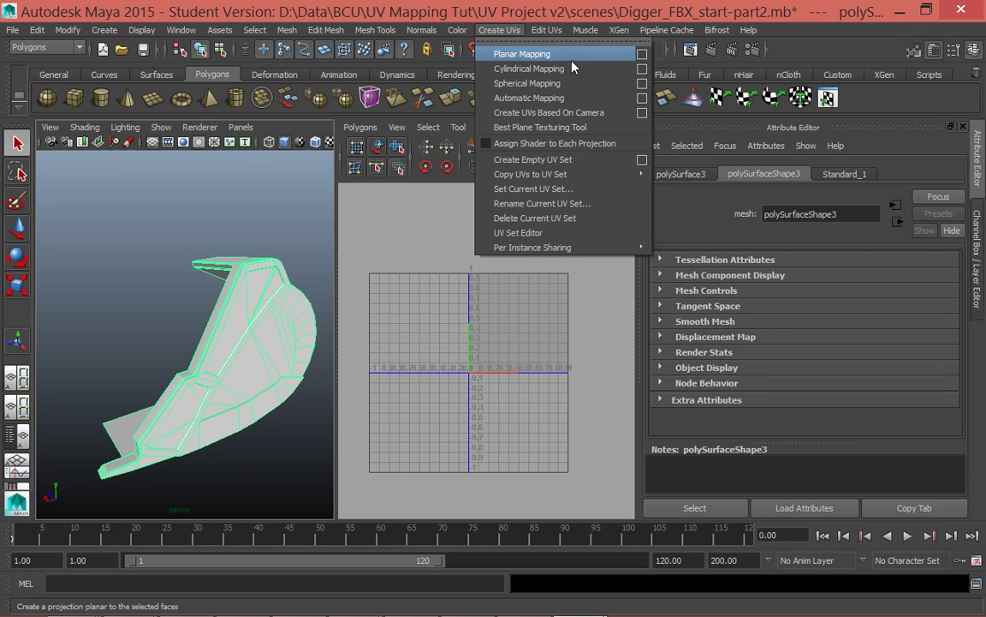
click(642, 54)
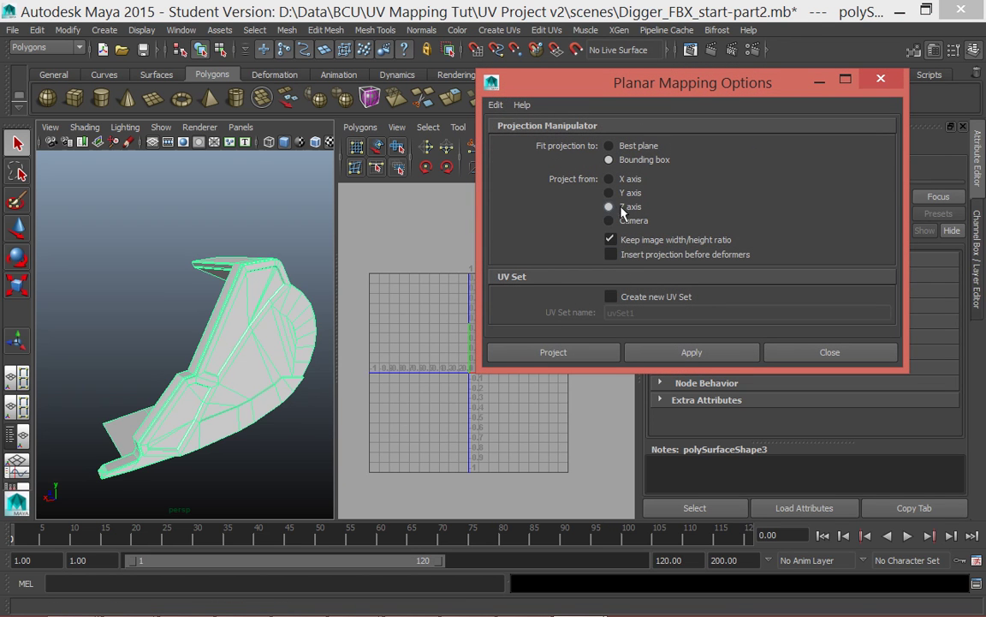
click(496, 106)
click(526, 132)
click(558, 348)
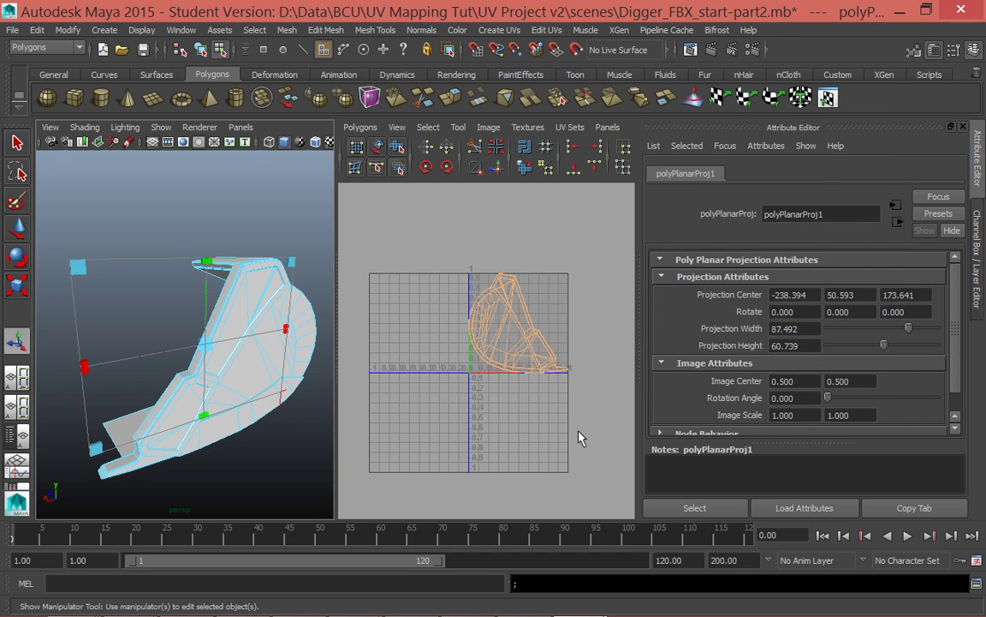
Step: Undo the planar projection on the bucket mesh
scroll(590, 348, up, 4)
alt+middle_drag(579, 317, 493, 352)
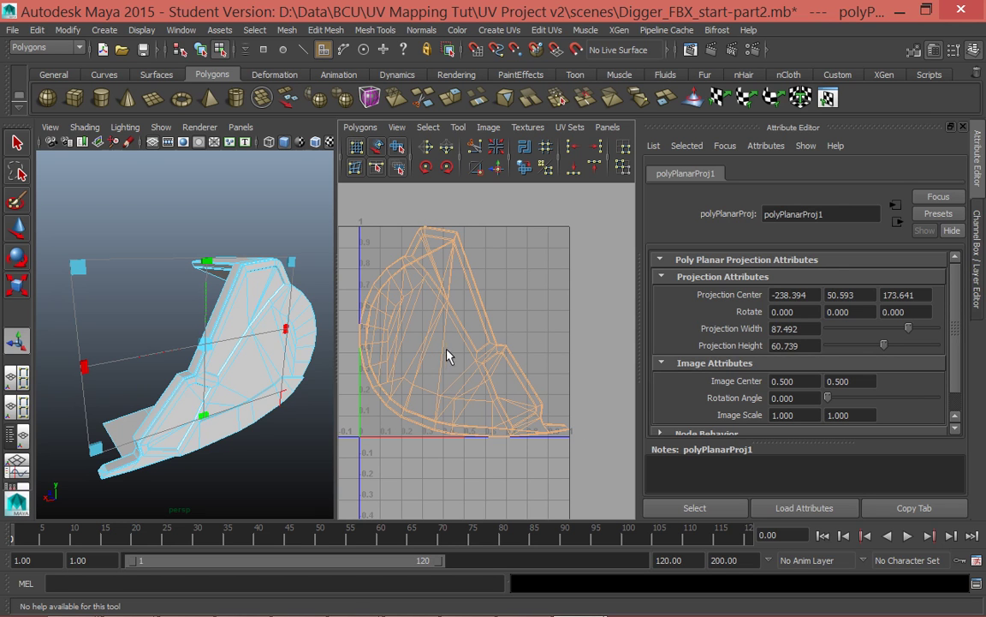
click(326, 31)
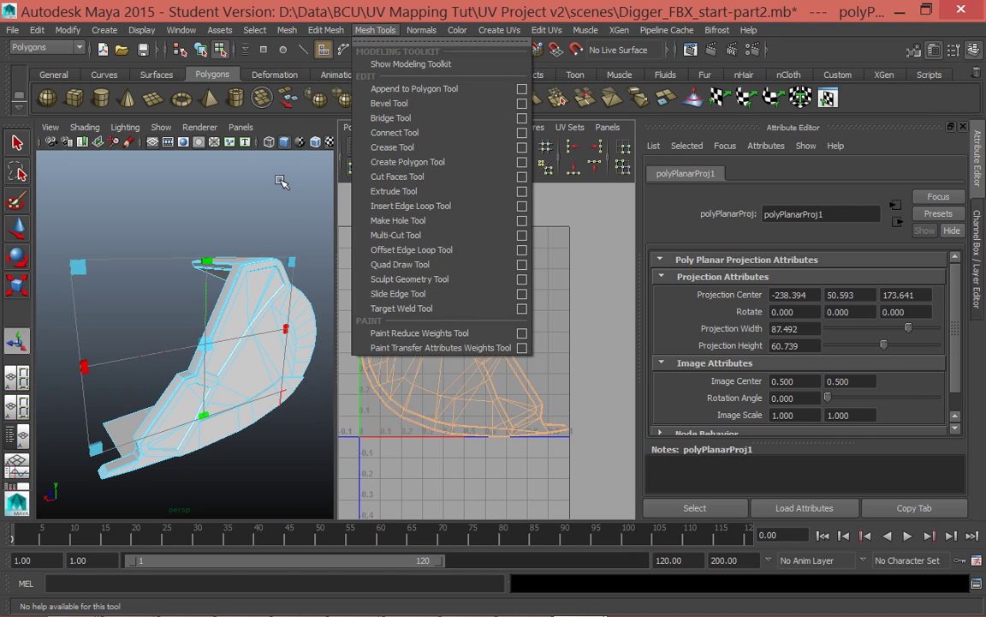
click(262, 164)
key(ctrl+z)
key(ctrl+z)
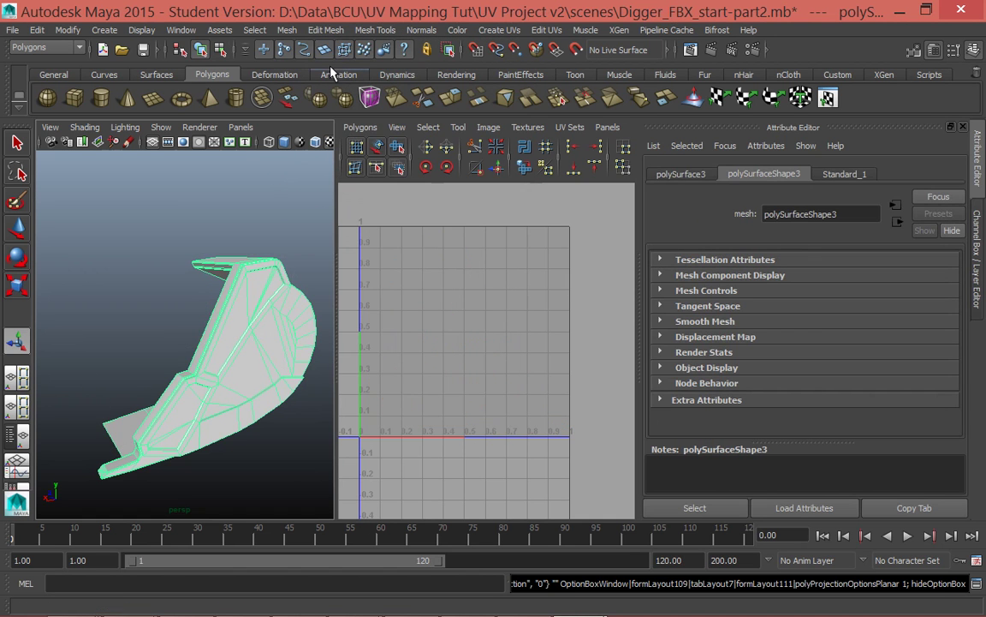
Step: Project planar UVs onto the whole bucket from the Z axis, fitted to the bounding box and keeping the image width/height ratio
click(326, 31)
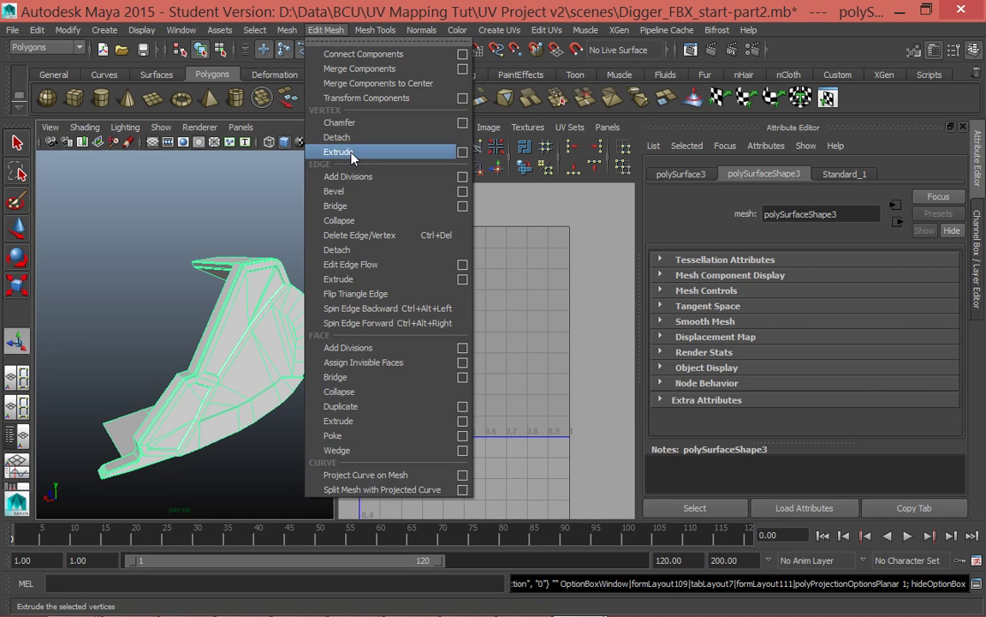
click(375, 30)
click(499, 30)
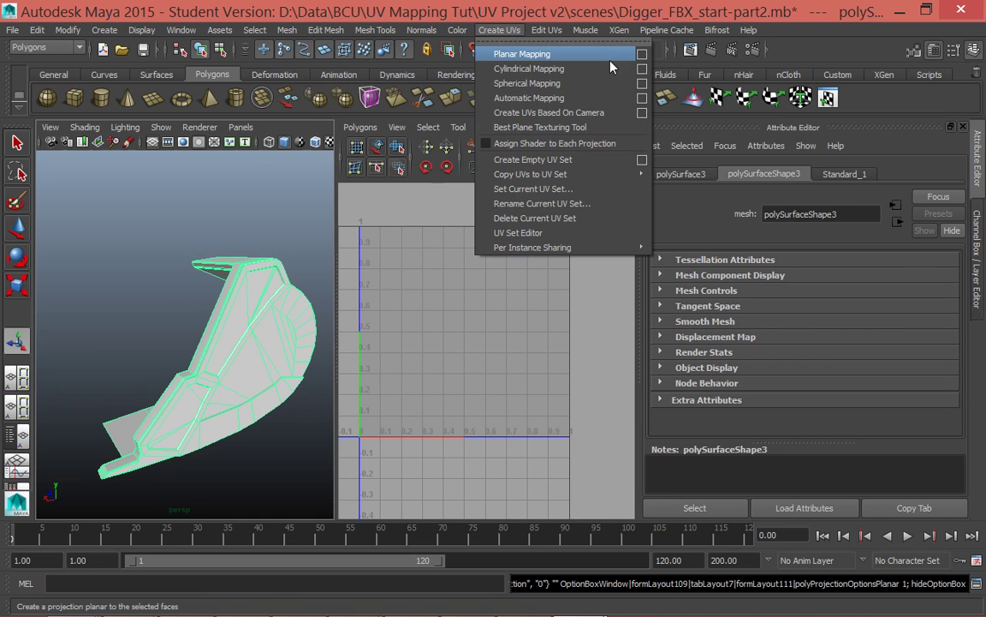
click(638, 52)
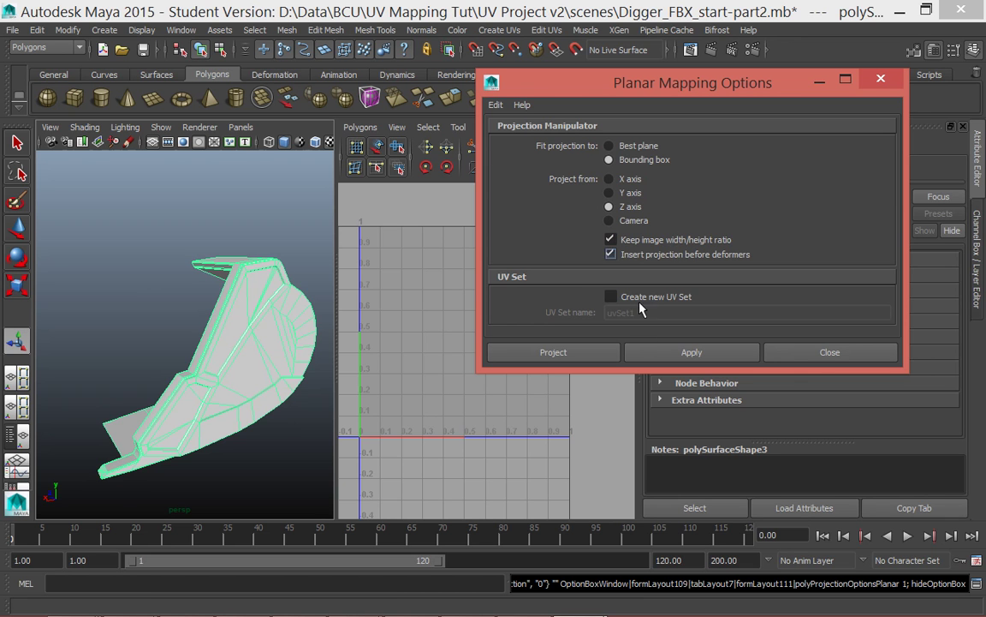
click(553, 352)
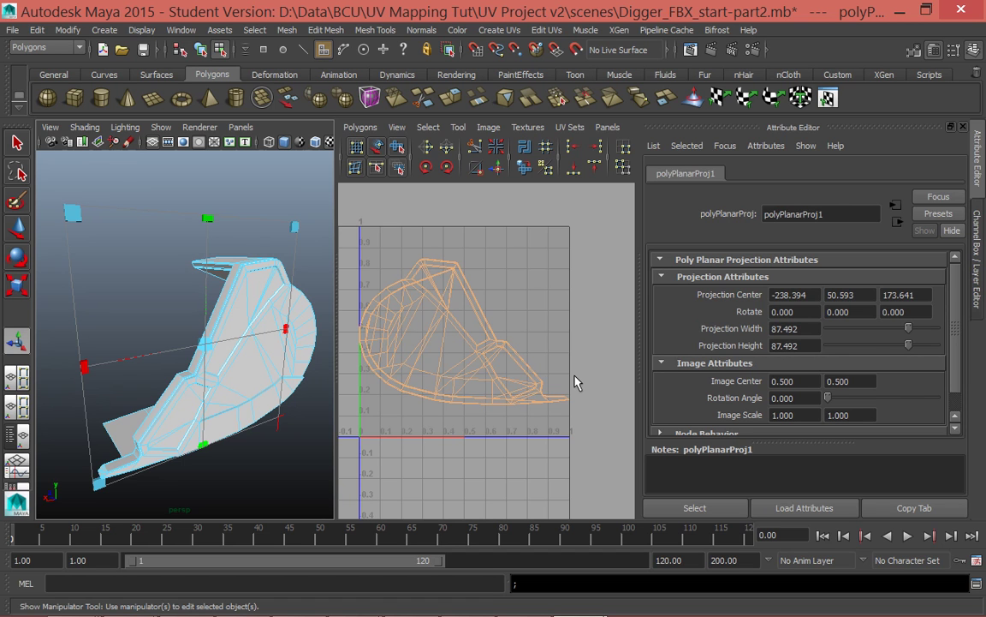
click(499, 30)
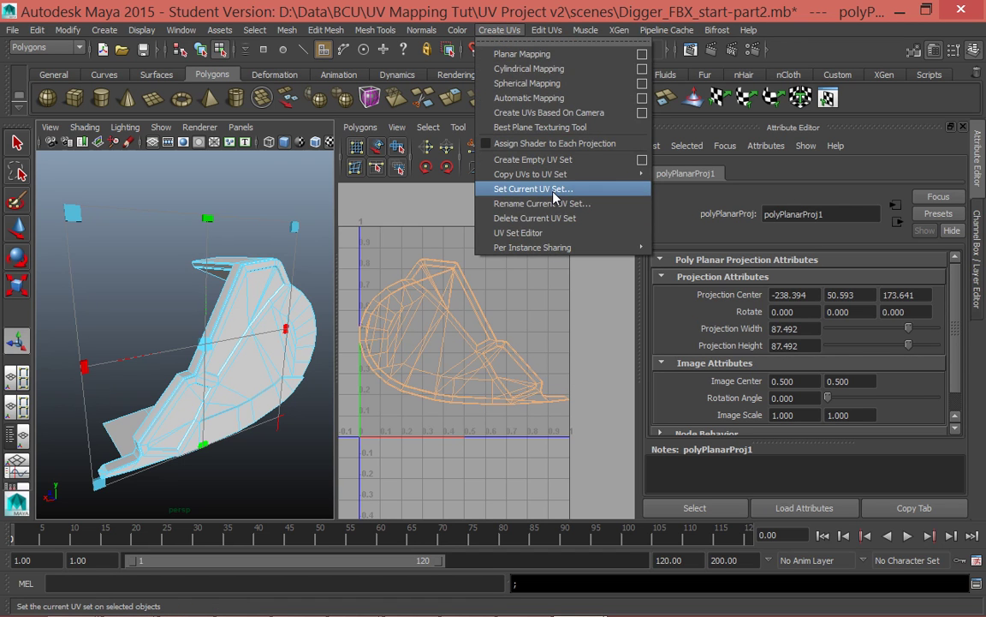
click(643, 54)
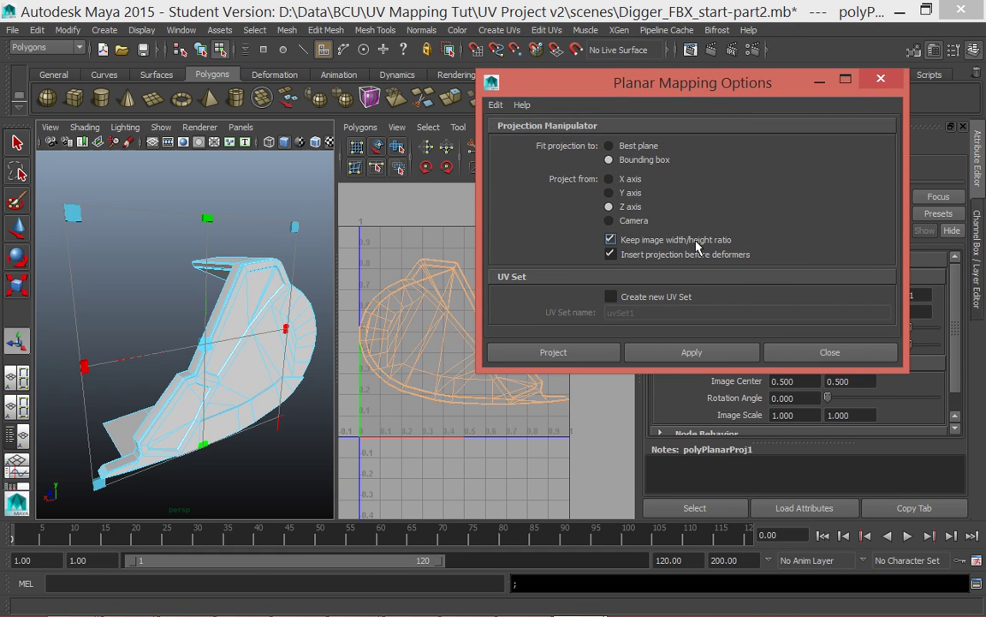
click(831, 352)
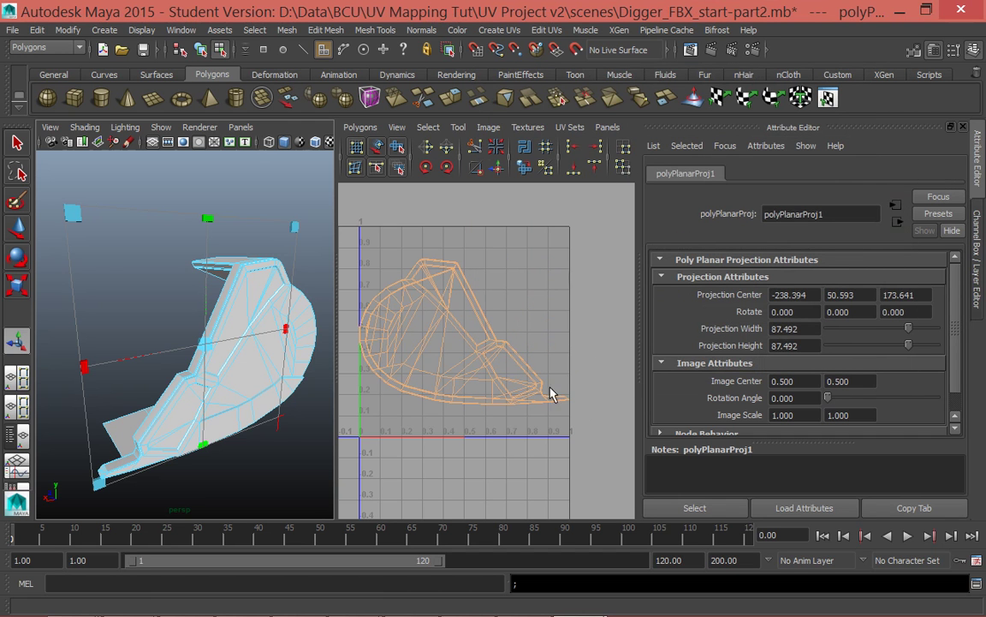
Step: Select a face on the bucket's flat side plate and examine how the side faces correspond to the projected UV layout
alt+drag(243, 481, 216, 455)
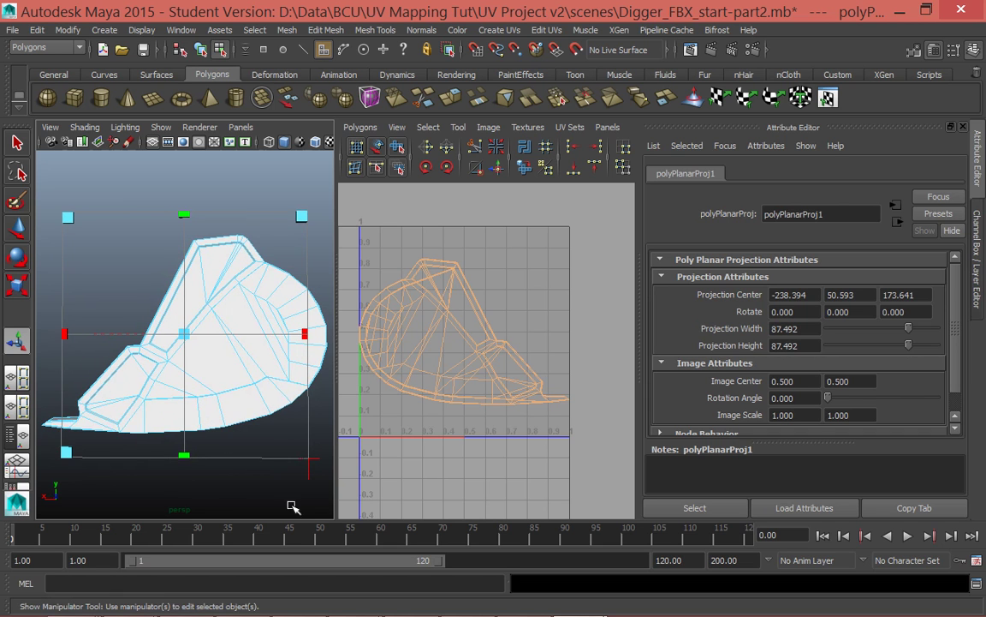
alt+drag(266, 489, 288, 500)
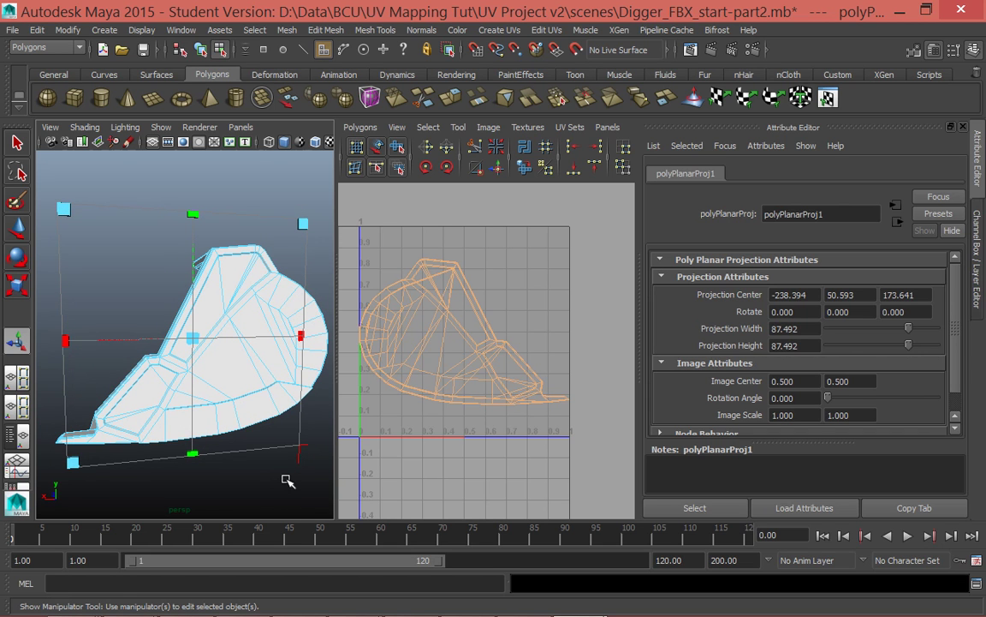
alt+drag(249, 419, 283, 471)
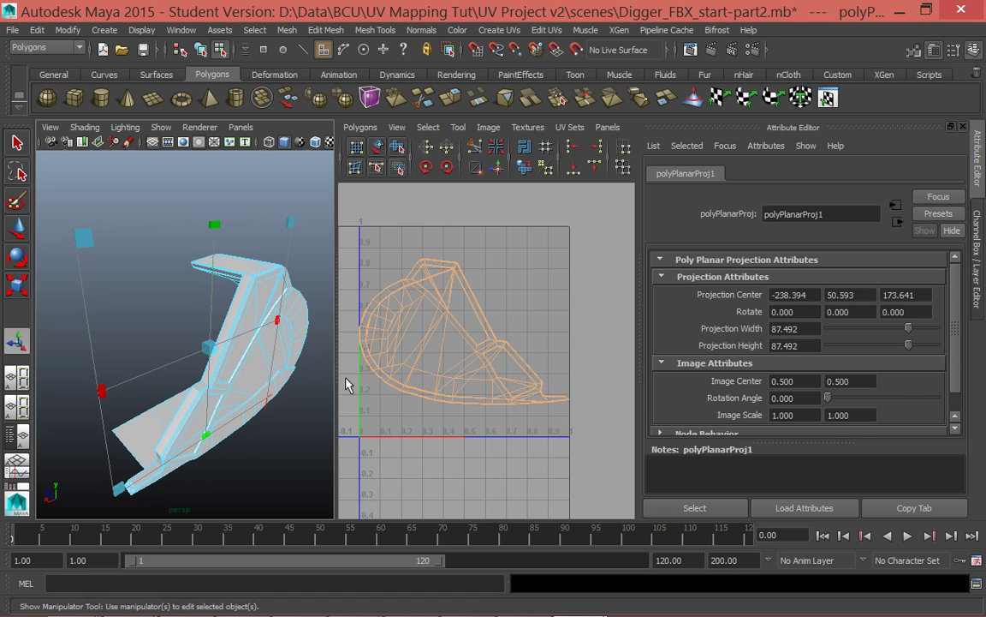
alt+drag(222, 451, 161, 467)
click(236, 343)
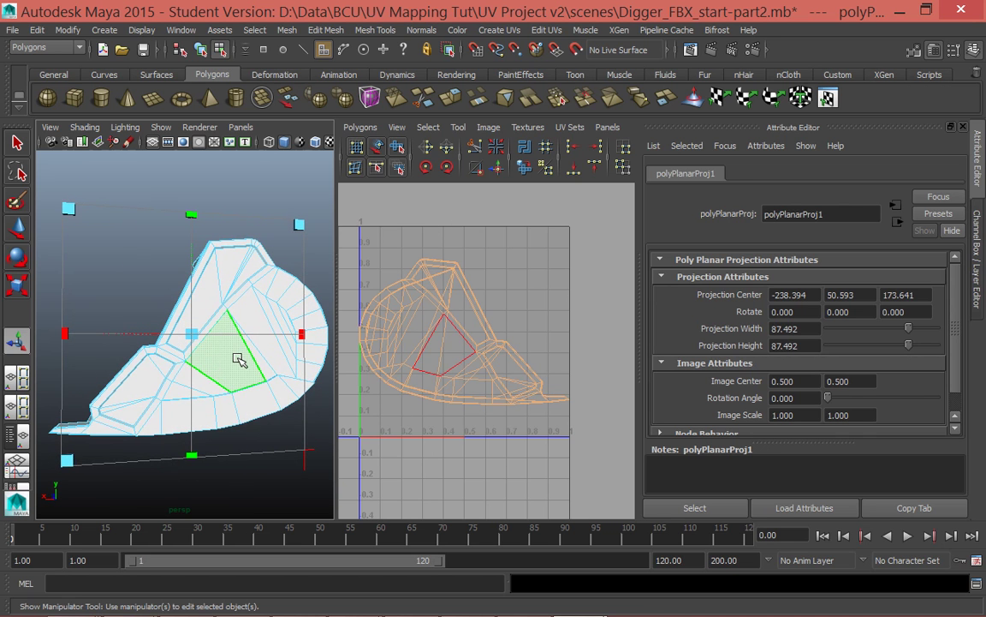
click(239, 359)
click(150, 377)
alt+drag(149, 377, 163, 334)
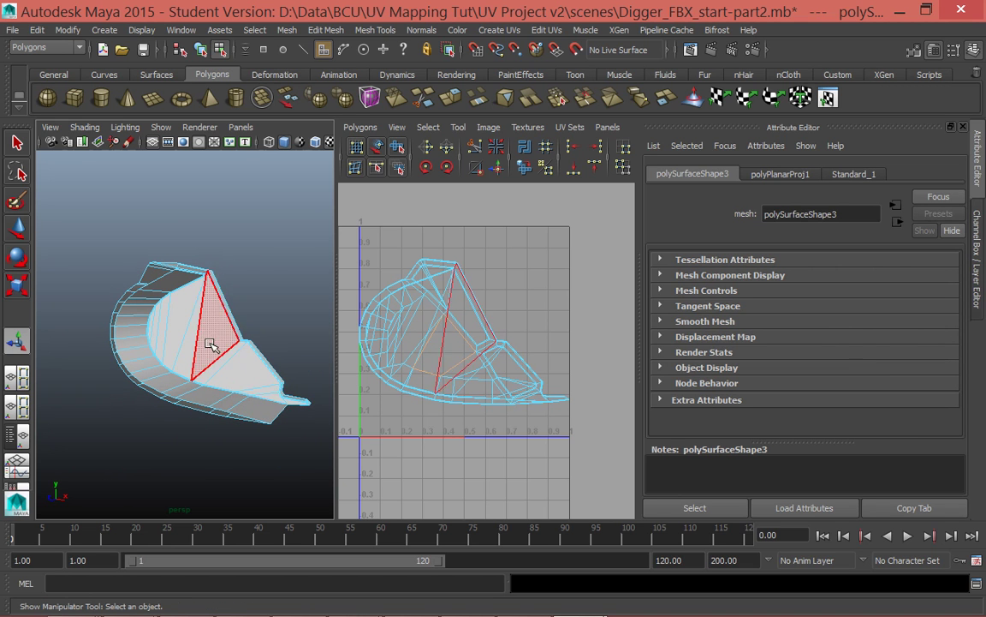
alt+drag(197, 346, 257, 356)
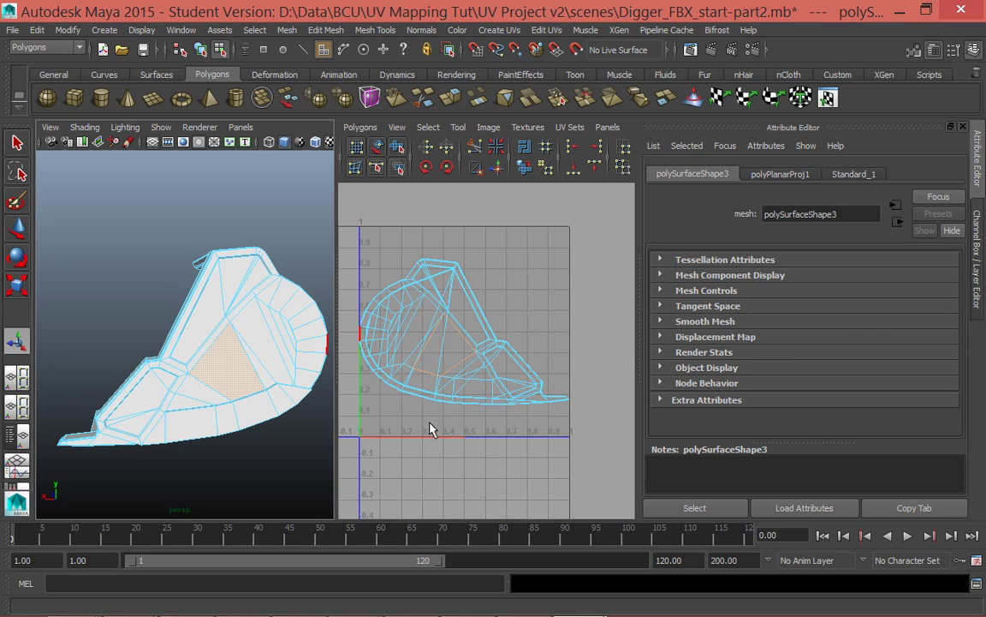
Step: Examine the bucket's curved shell from the front and sides, comparing its faces with their UVs in the Z-axis projection
alt+drag(207, 402, 302, 330)
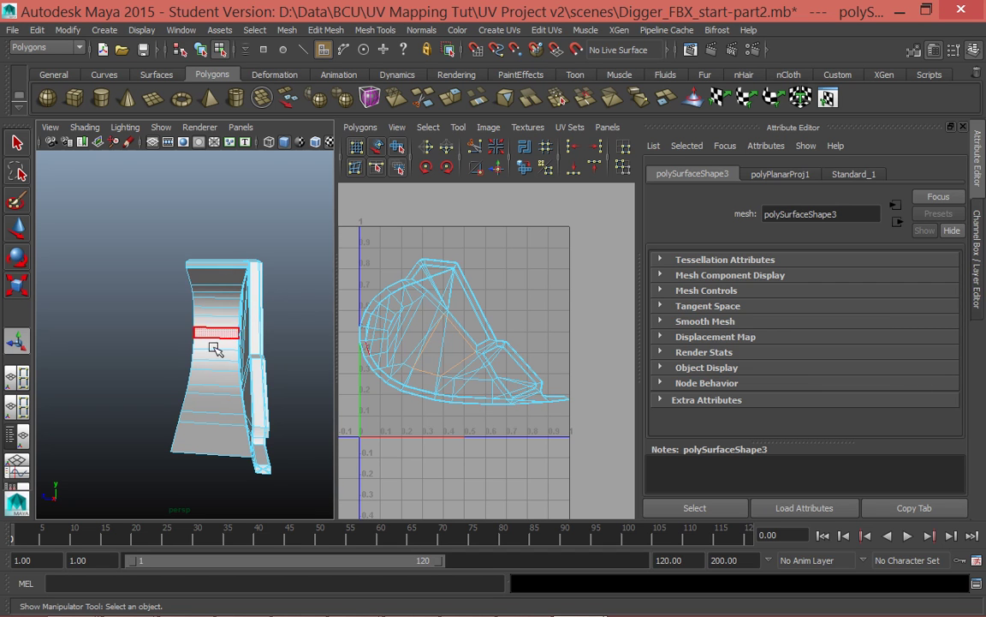
alt+drag(219, 385, 213, 357)
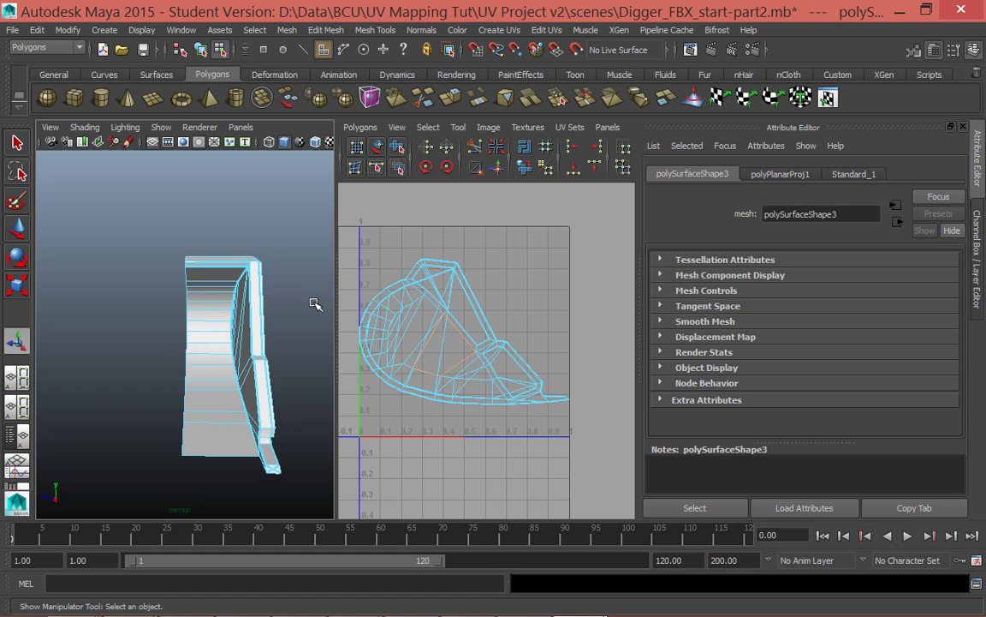
mouse_move(297, 300)
alt+mouse_down()
mouse_move(290, 282)
mouse_move(293, 296)
alt+mouse_up()
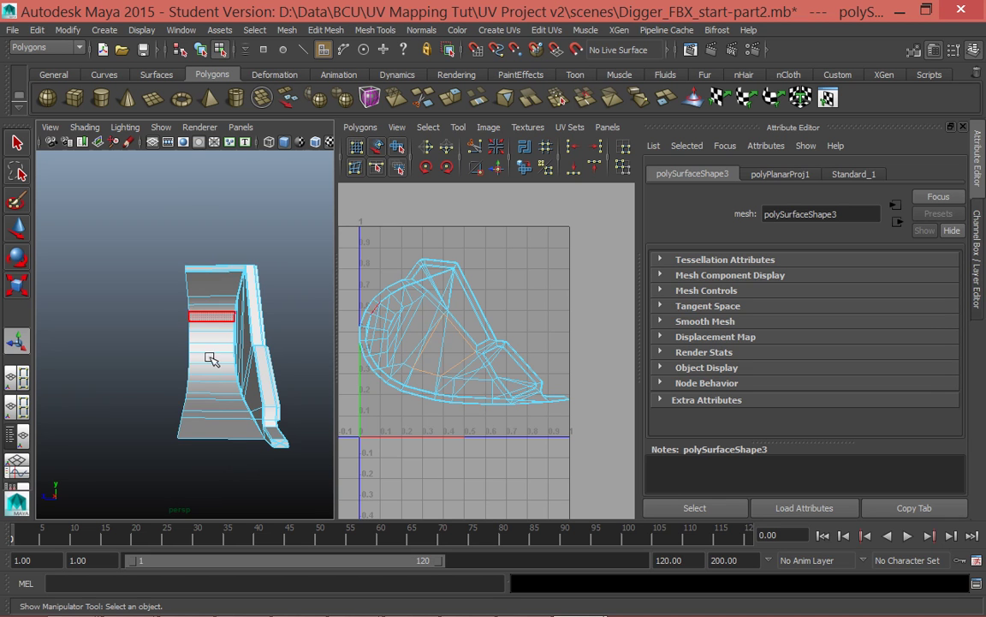
alt+drag(191, 261, 137, 231)
alt+drag(193, 425, 189, 473)
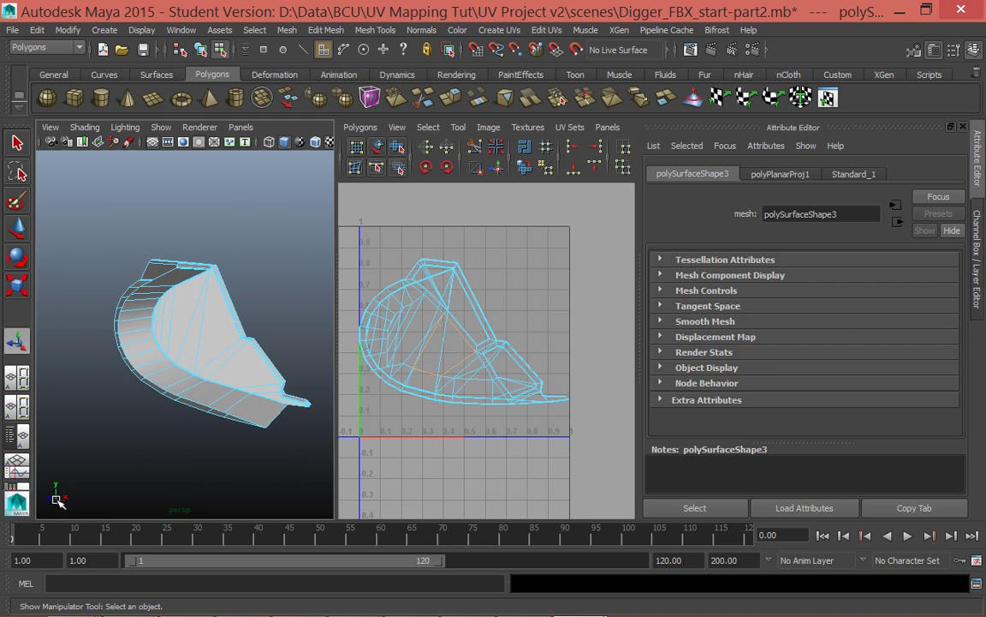
alt+drag(92, 465, 99, 458)
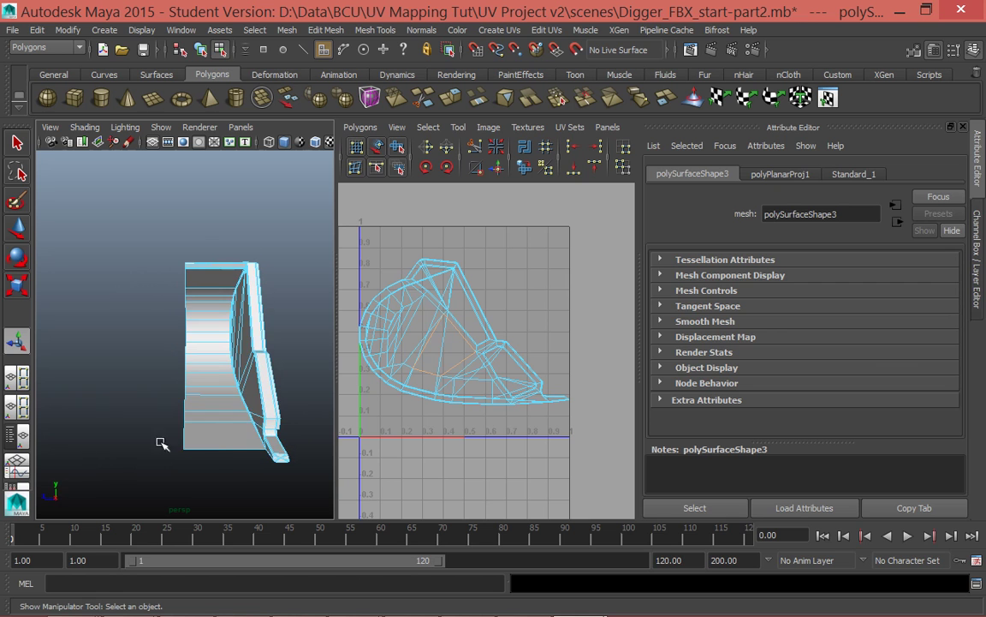
click(263, 370)
alt+drag(305, 320, 189, 334)
click(232, 355)
alt+drag(210, 370, 315, 343)
click(294, 336)
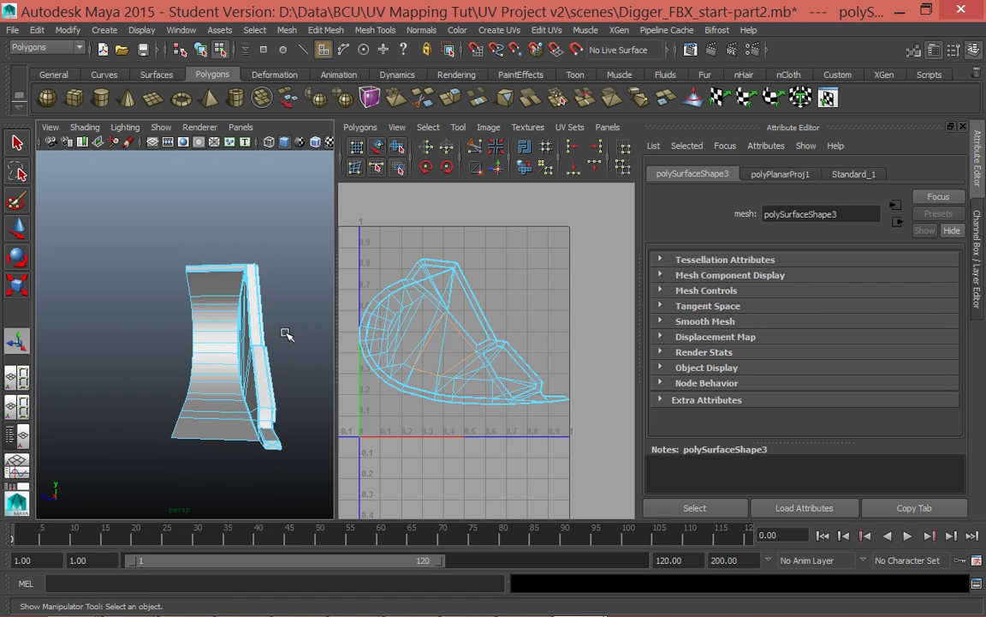
Step: Select the faces of the bucket's curved shell, adding the narrow strip of outer faces along the side plate
right_drag(244, 231, 239, 269)
drag(156, 221, 210, 326)
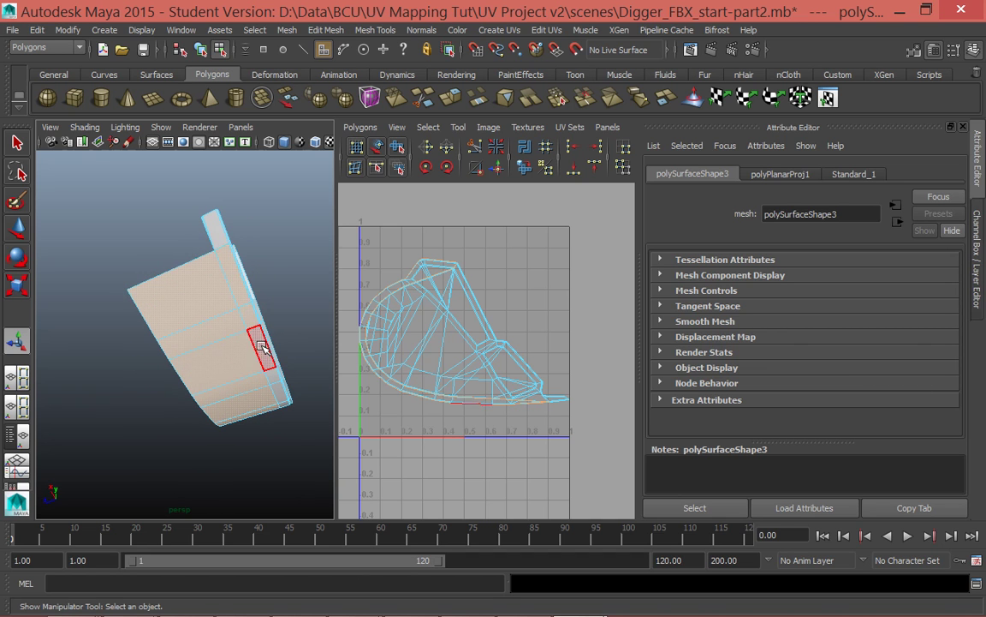
alt+drag(325, 301, 82, 352)
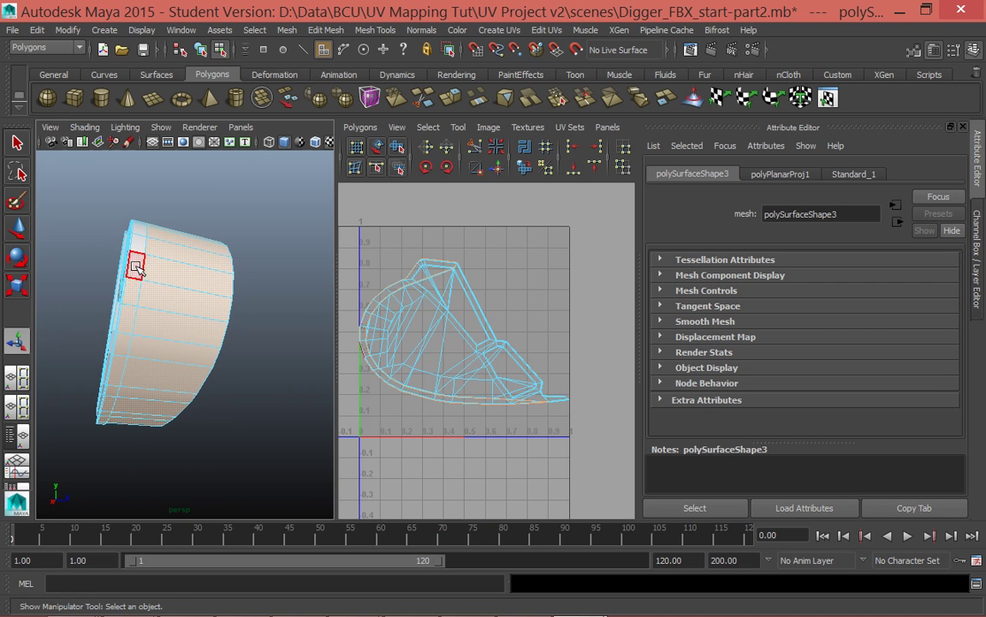
double_click(206, 237)
alt+drag(206, 236, 154, 425)
click(120, 375)
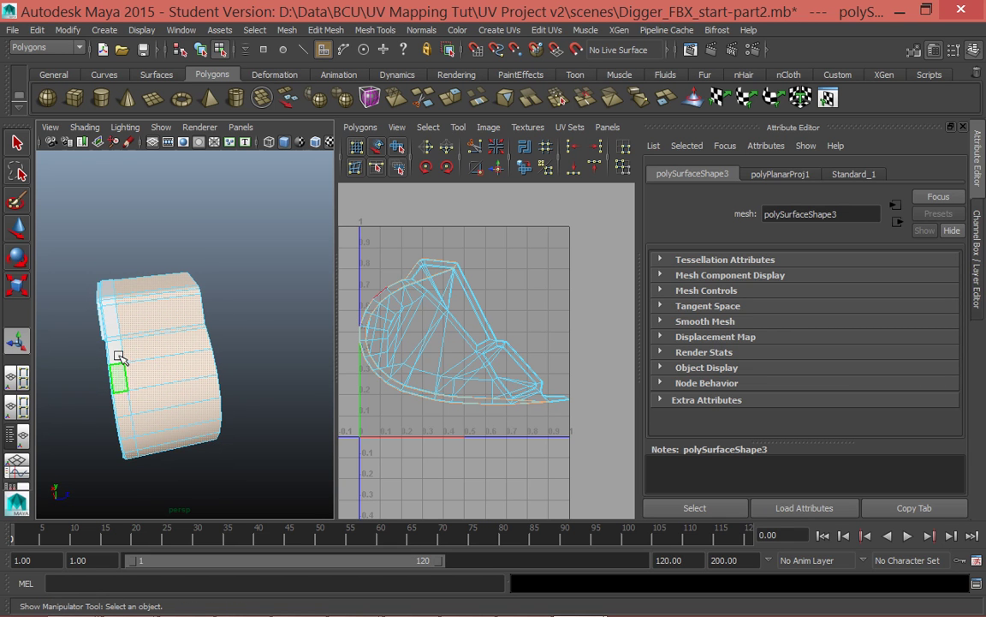
click(115, 302)
double_click(142, 347)
alt+drag(142, 347, 176, 351)
Step: Inspect the curved shell's face selection on the outside and inside of the bucket in an enlarged perspective view
scroll(177, 355, up, 10)
key(space)
scroll(283, 334, down, 3)
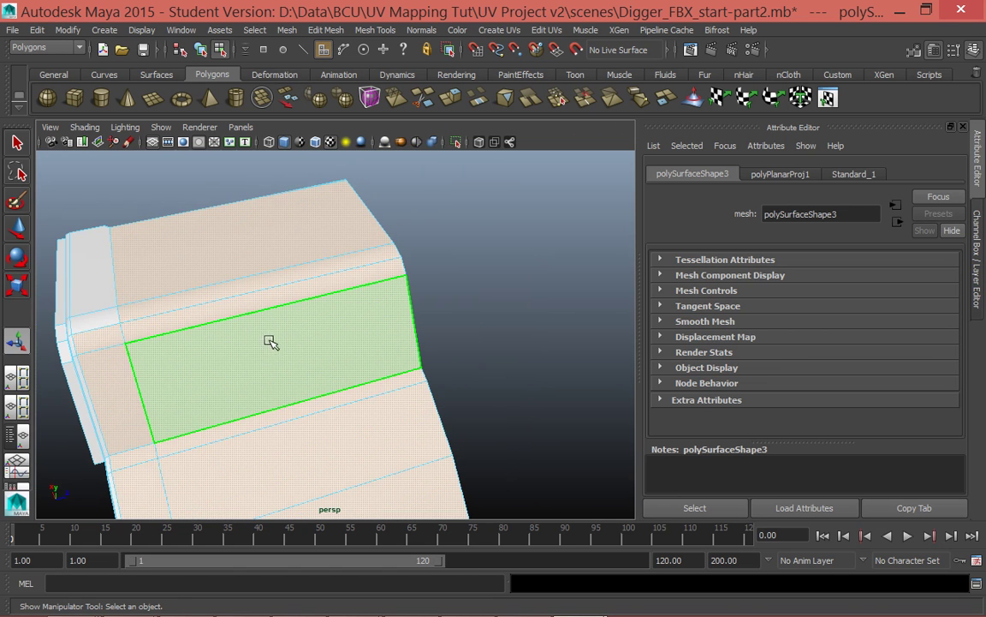
alt+drag(196, 339, 470, 331)
alt+middle_drag(469, 331, 512, 291)
alt+drag(512, 291, 529, 267)
alt+right_drag(528, 266, 469, 347)
alt+drag(398, 339, 407, 286)
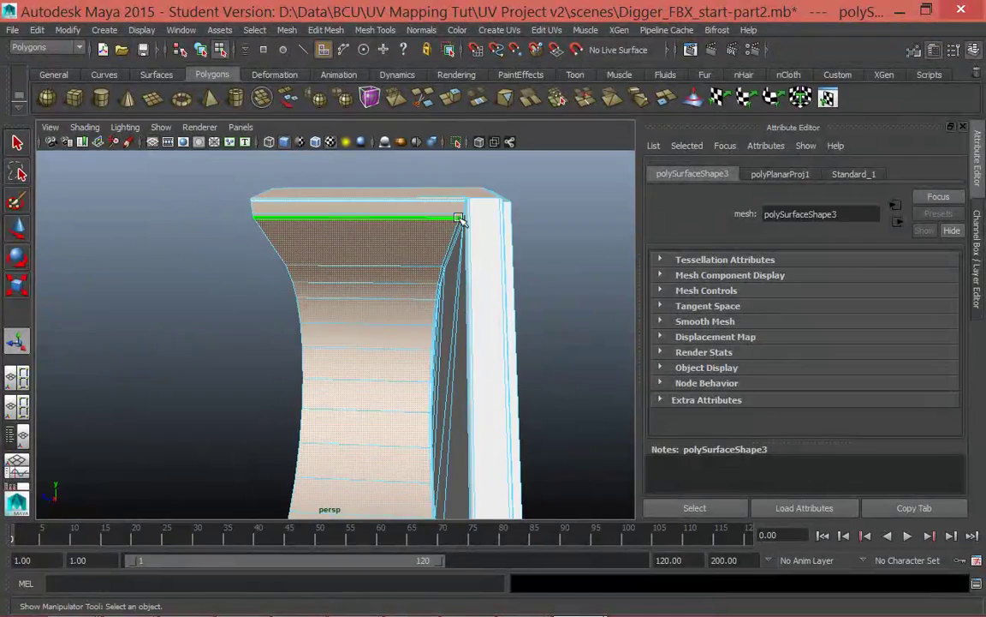
alt+drag(541, 394, 558, 355)
alt+drag(451, 434, 459, 408)
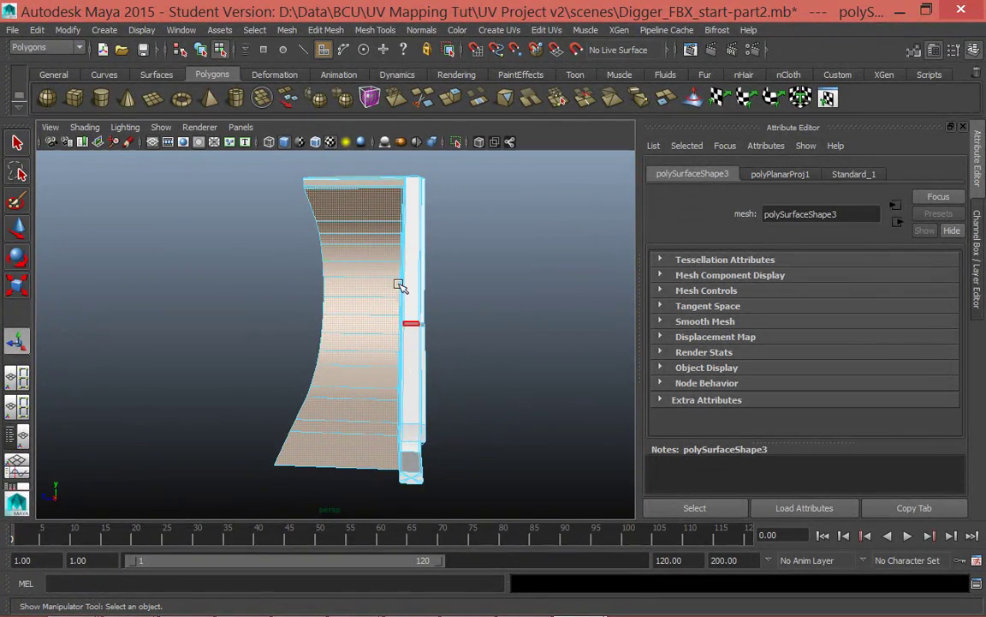
key(space)
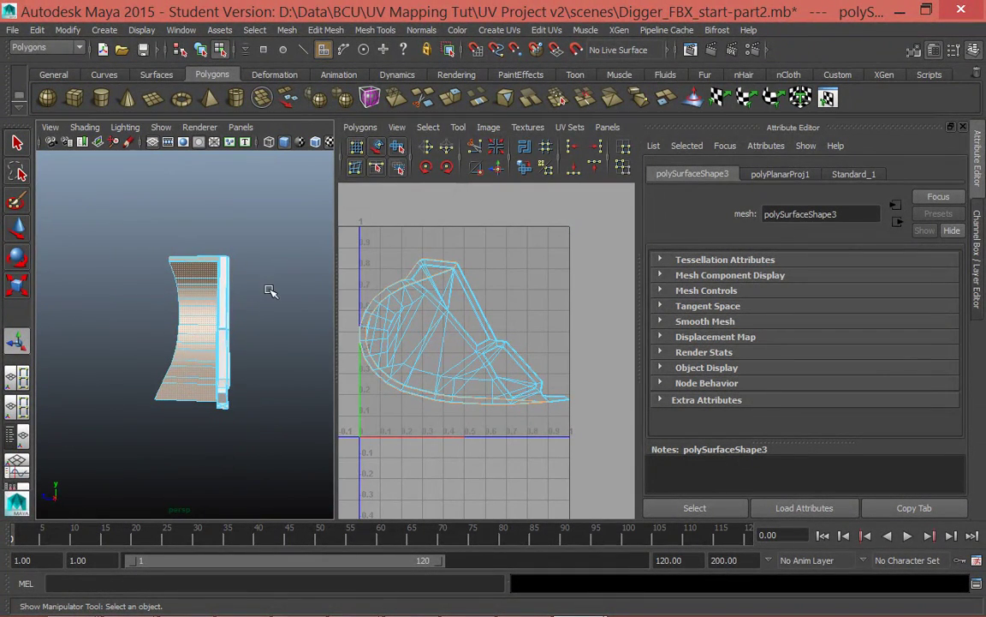
Step: Apply a planar projection from the X axis to the selected shell faces, keeping the image width/height ratio, and check it in both views
mouse_move(266, 310)
alt+mouse_down()
mouse_move(286, 300)
mouse_move(277, 291)
mouse_move(275, 307)
mouse_move(265, 301)
mouse_move(274, 306)
alt+mouse_up()
key(F8)
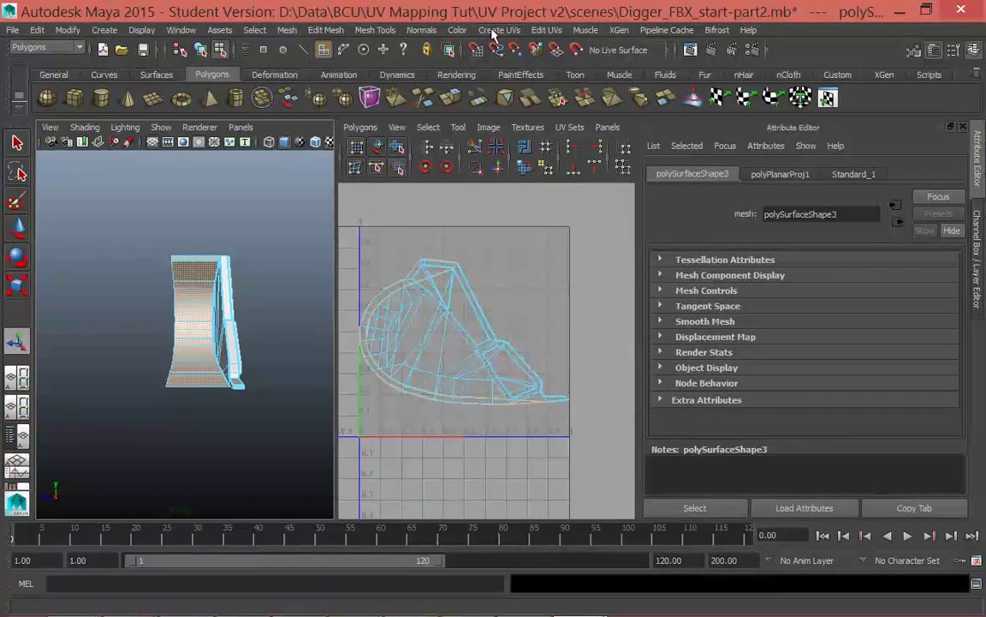
click(534, 31)
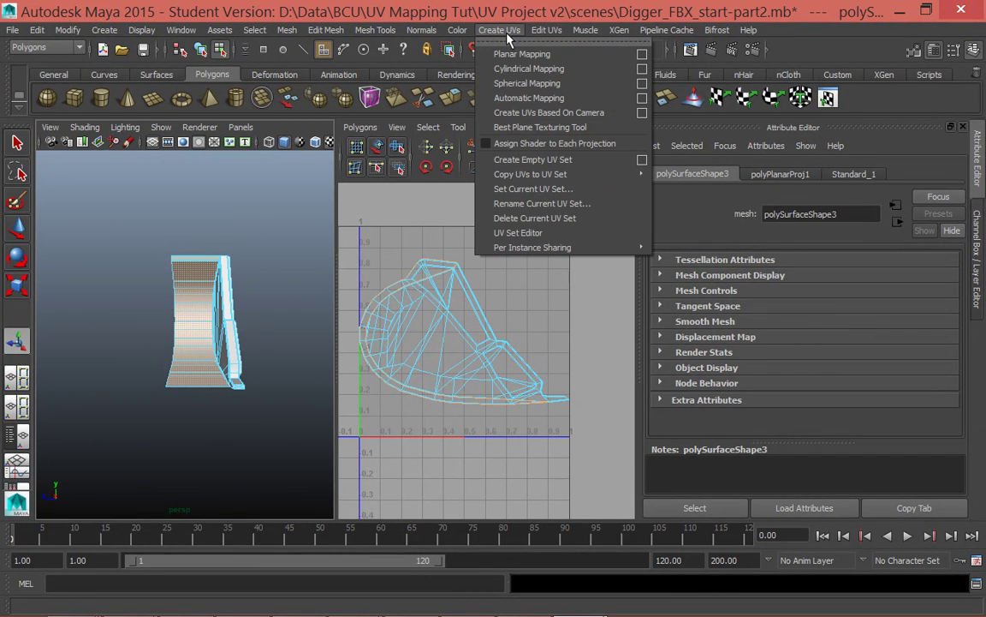
click(643, 54)
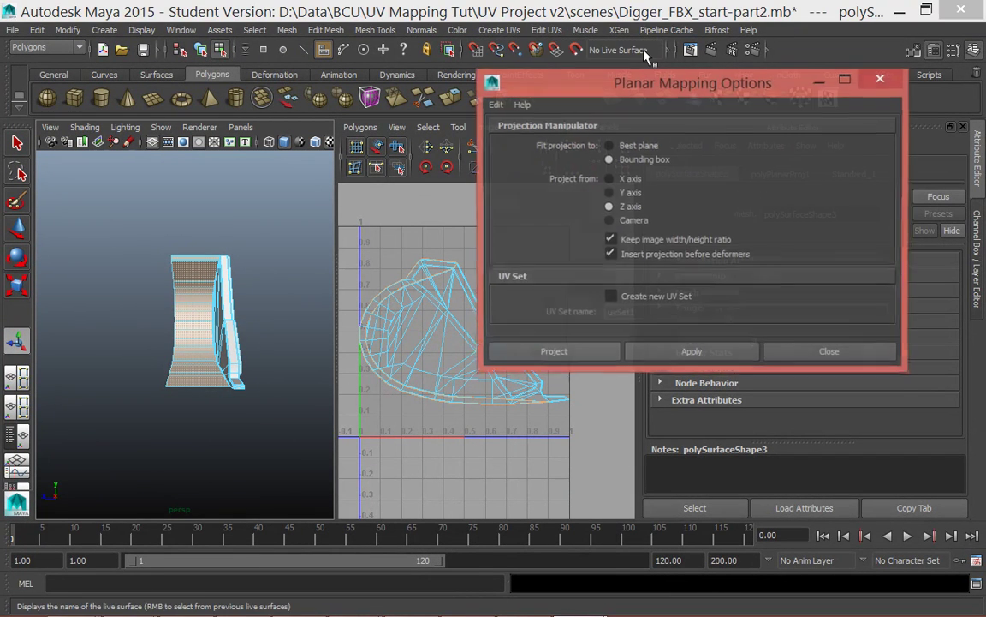
click(630, 179)
click(221, 347)
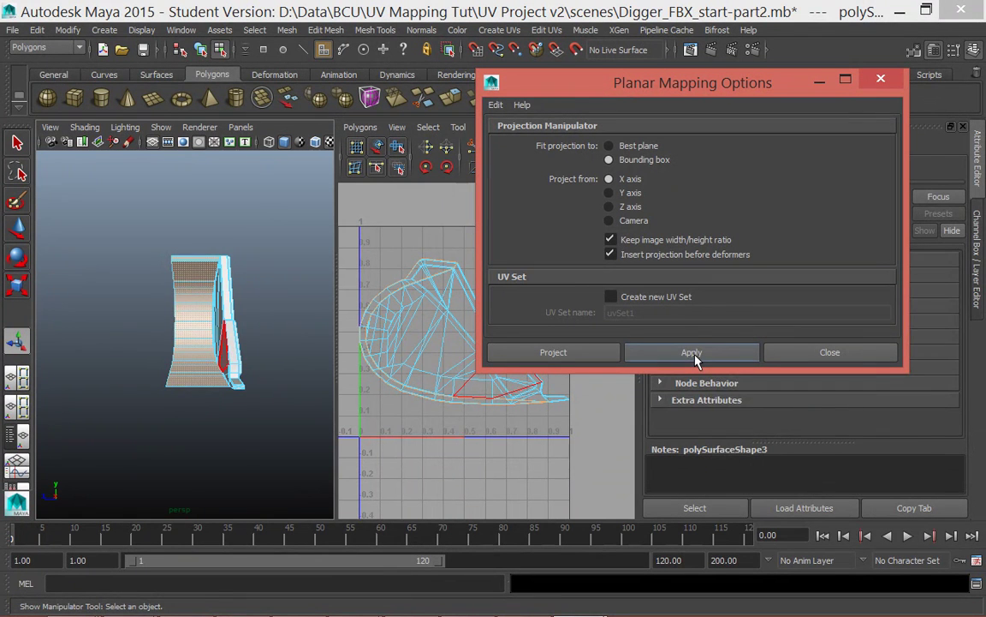
click(692, 353)
drag(556, 82, 756, 78)
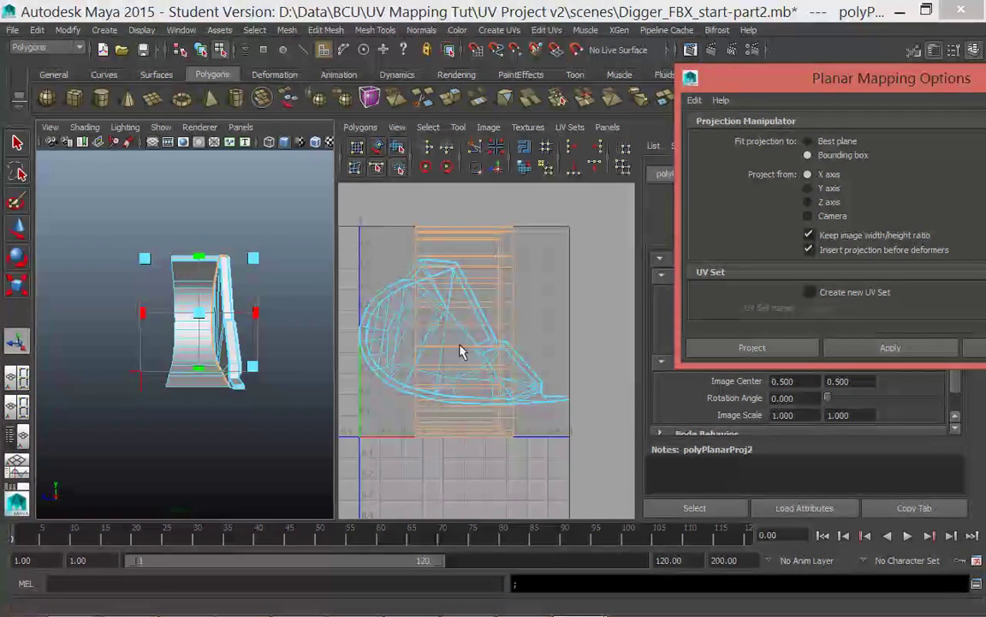
alt+drag(272, 447, 220, 467)
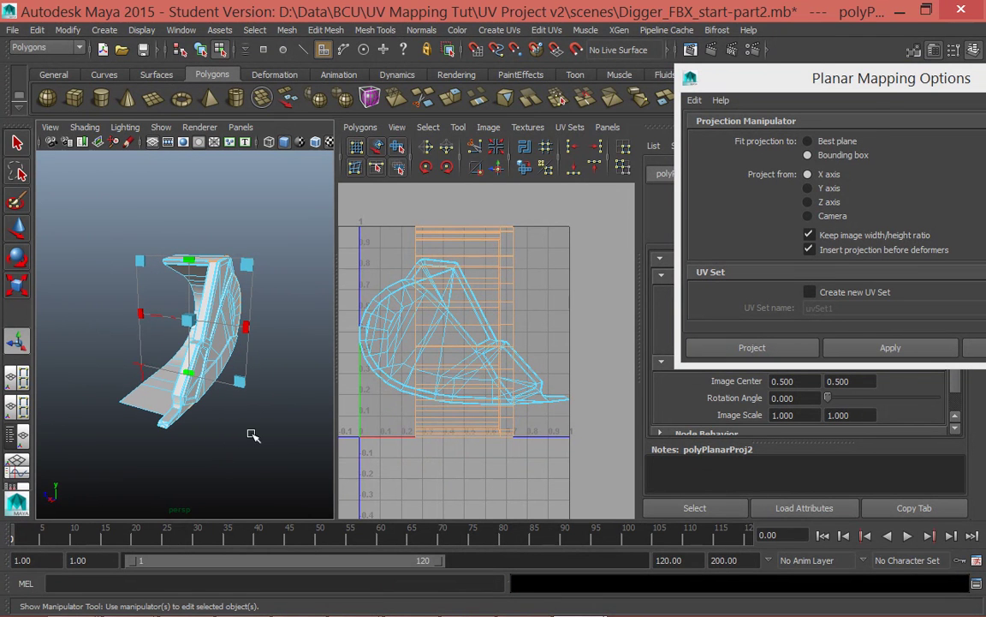
Step: Return the bucket to object mode in an enlarged perspective view and select the whole mesh
key(space)
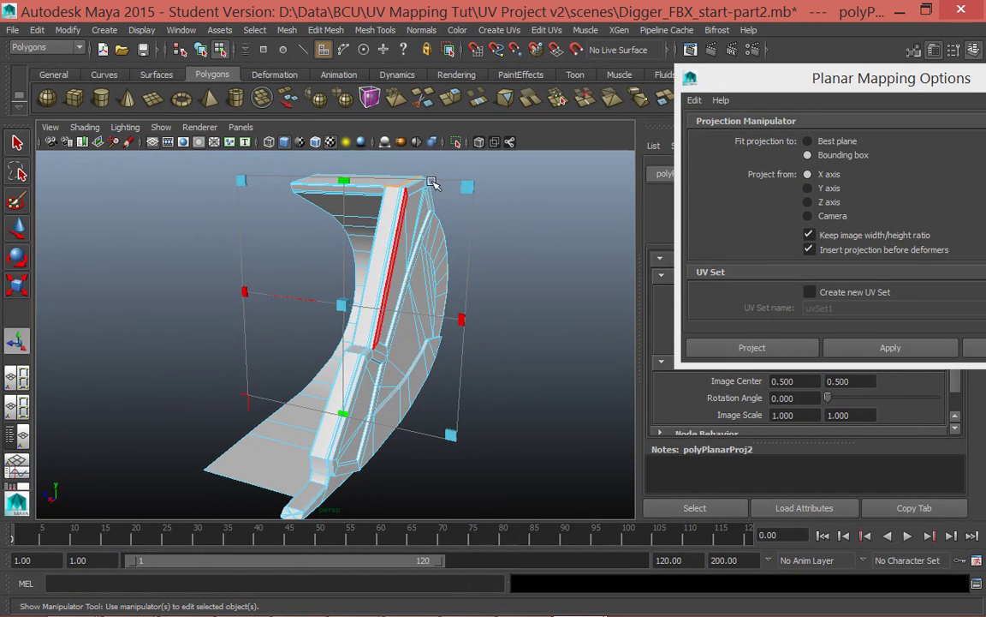
scroll(531, 318, down, 3)
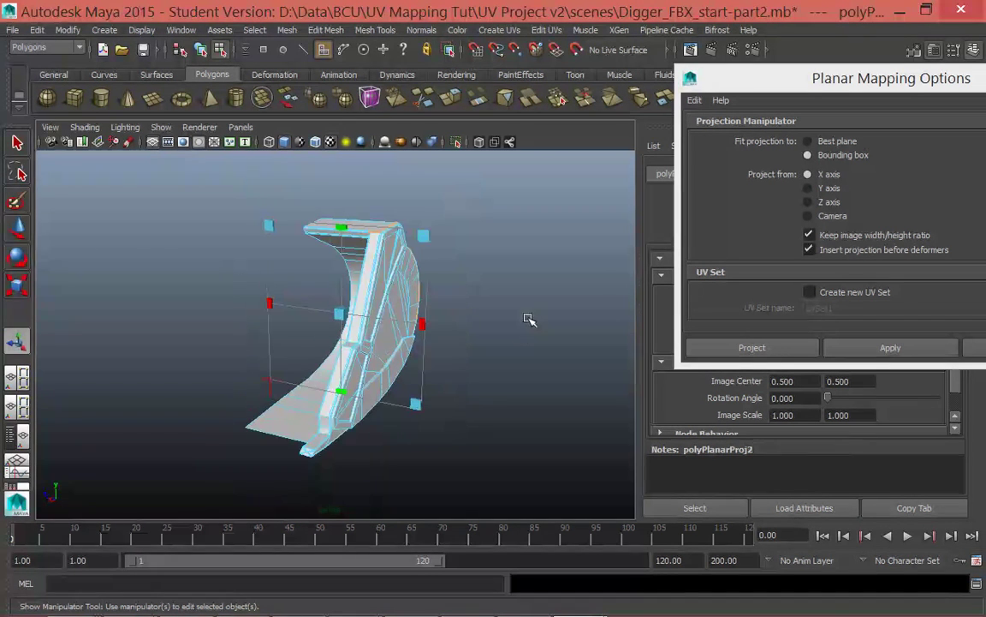
mouse_move(513, 297)
alt+mouse_down()
mouse_move(529, 308)
mouse_move(509, 299)
alt+mouse_up()
click(514, 211)
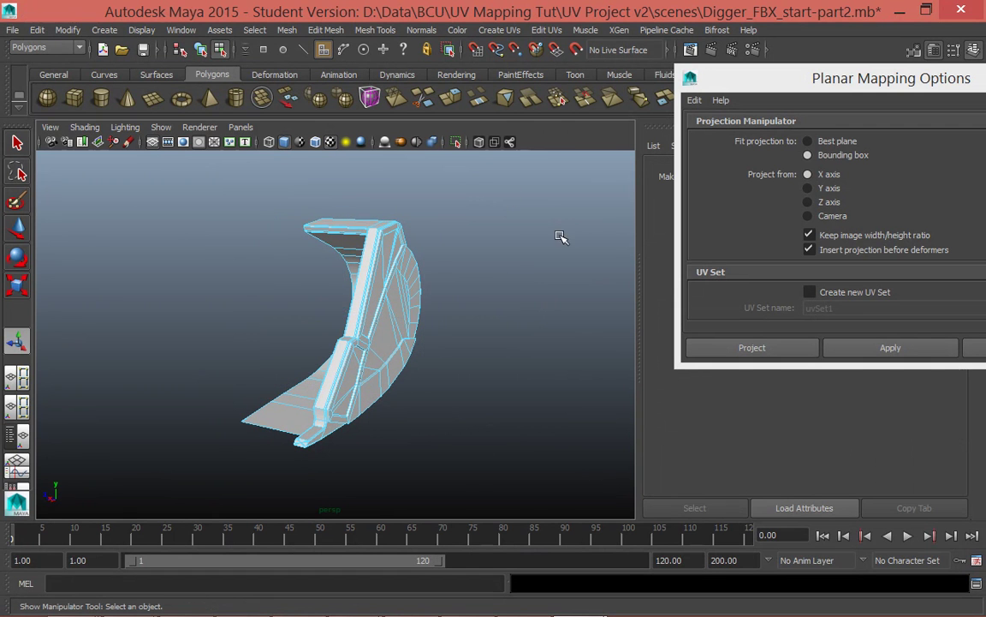
right_click(404, 232)
click(476, 214)
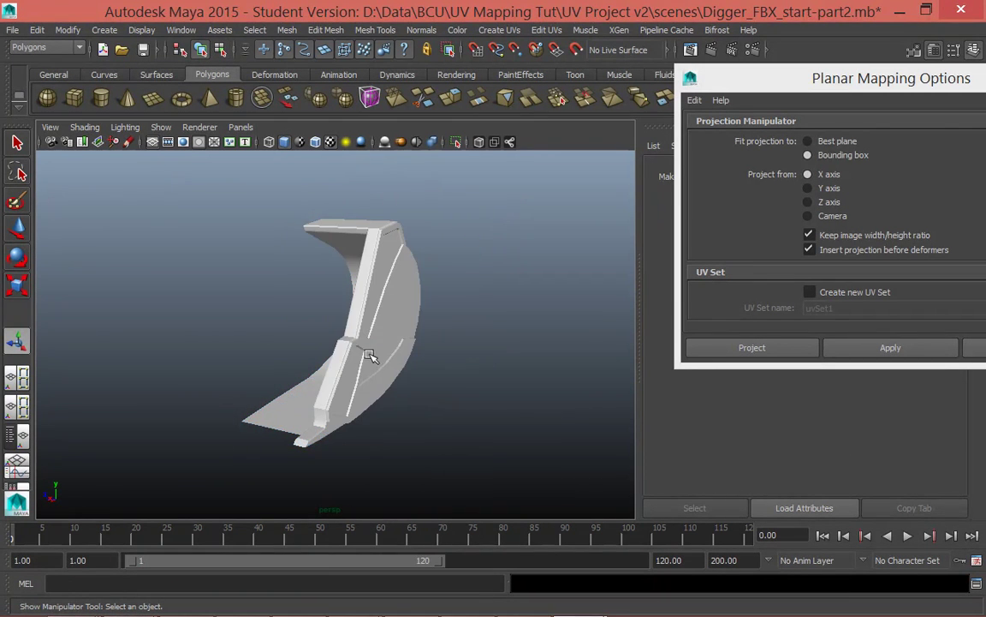
click(355, 329)
Step: Assign a new Lambert material to the bucket and name it Uv_overlay
right_click(373, 231)
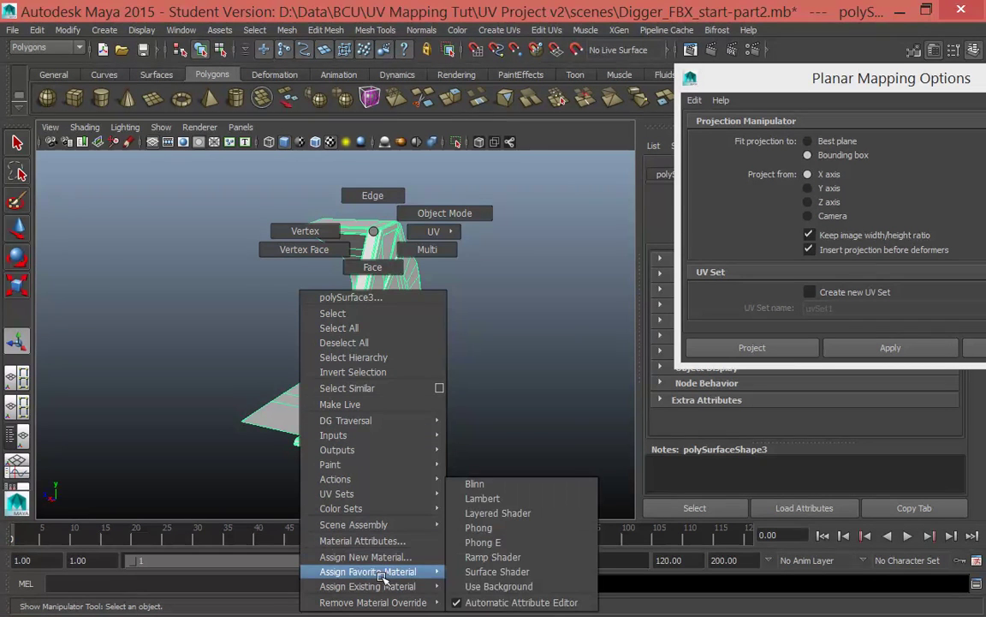
click(368, 556)
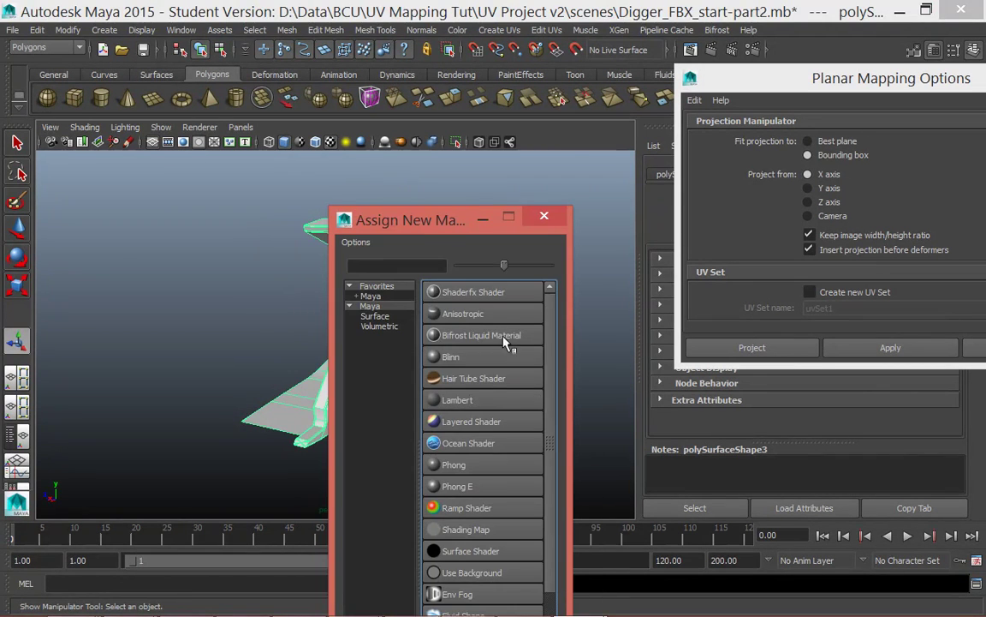
click(476, 399)
drag(808, 78, 528, 147)
click(802, 145)
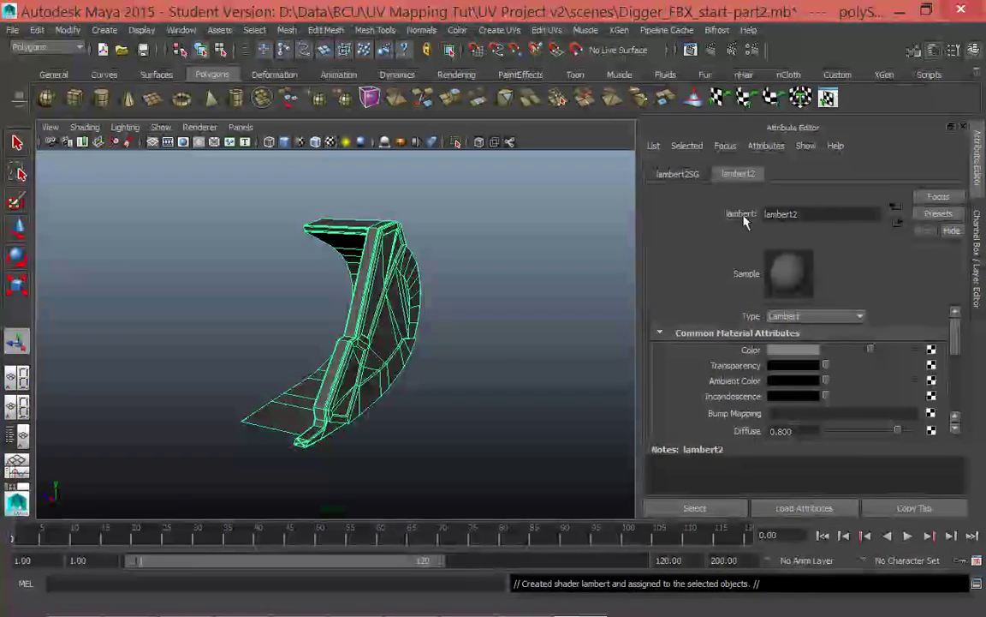
click(817, 214)
text(U)
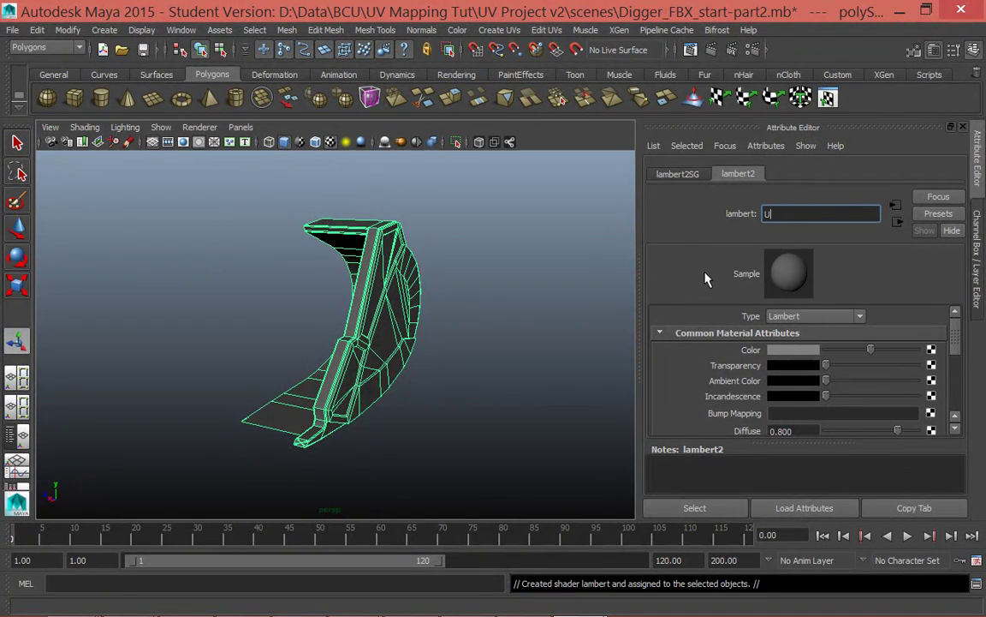
text(v_overlay)
Step: Try to map a file texture using Checker.jpg to the color of the Uv_overlay material
click(932, 351)
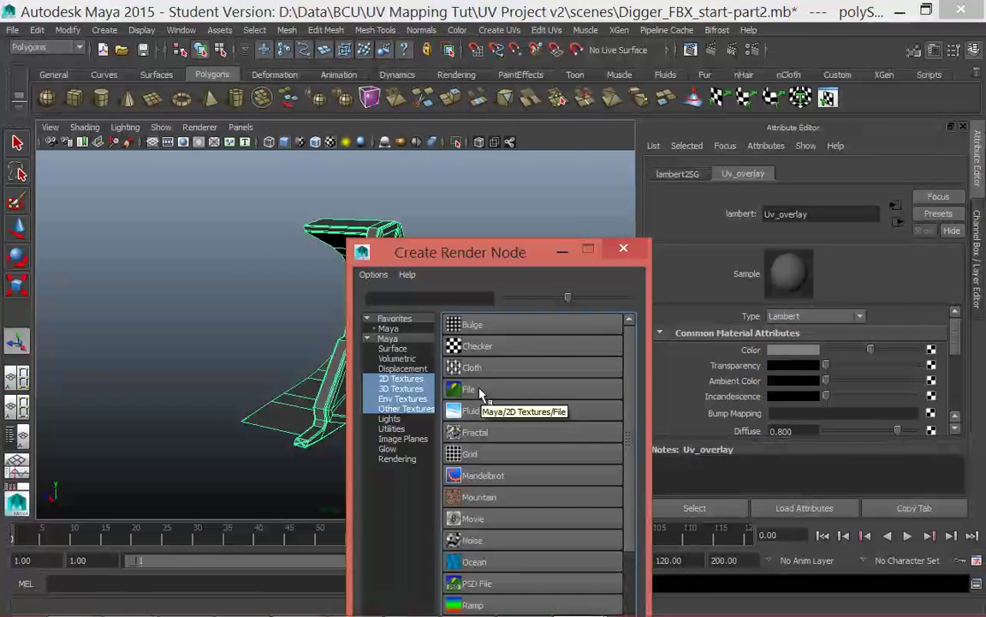
click(481, 390)
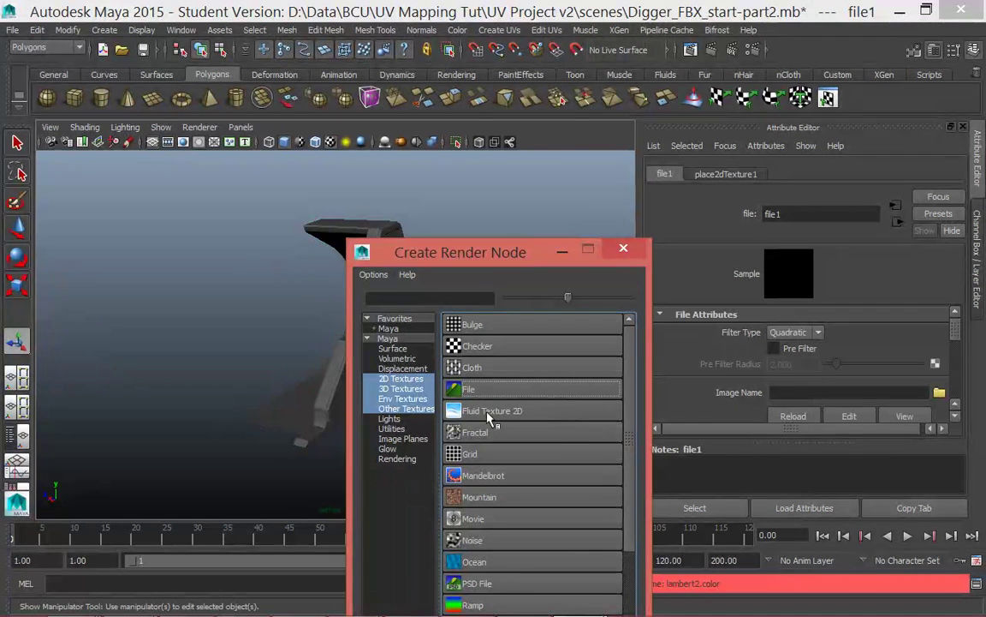
click(939, 393)
click(196, 209)
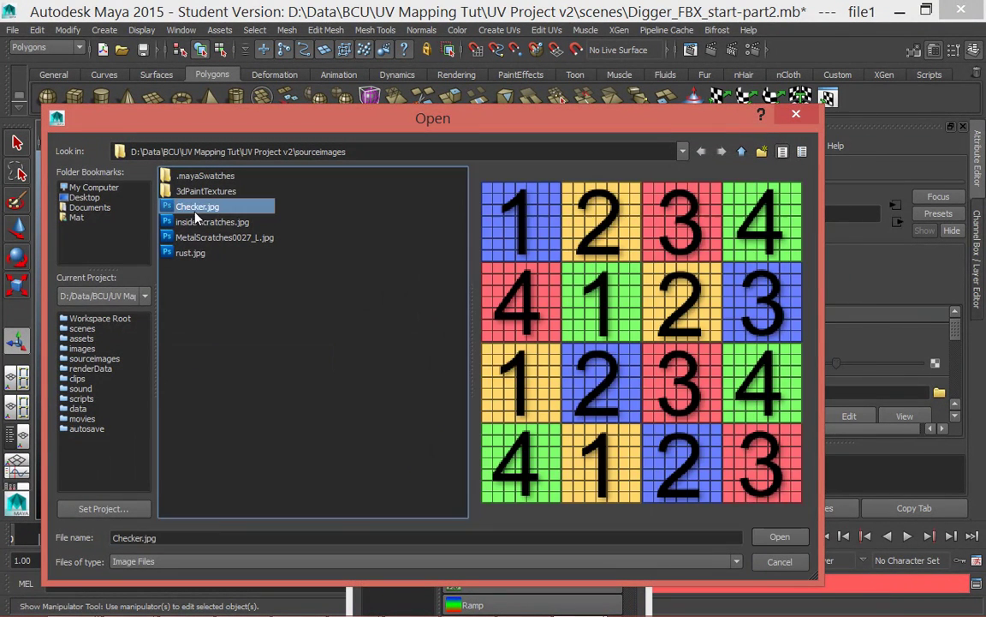
click(789, 541)
drag(471, 250, 619, 393)
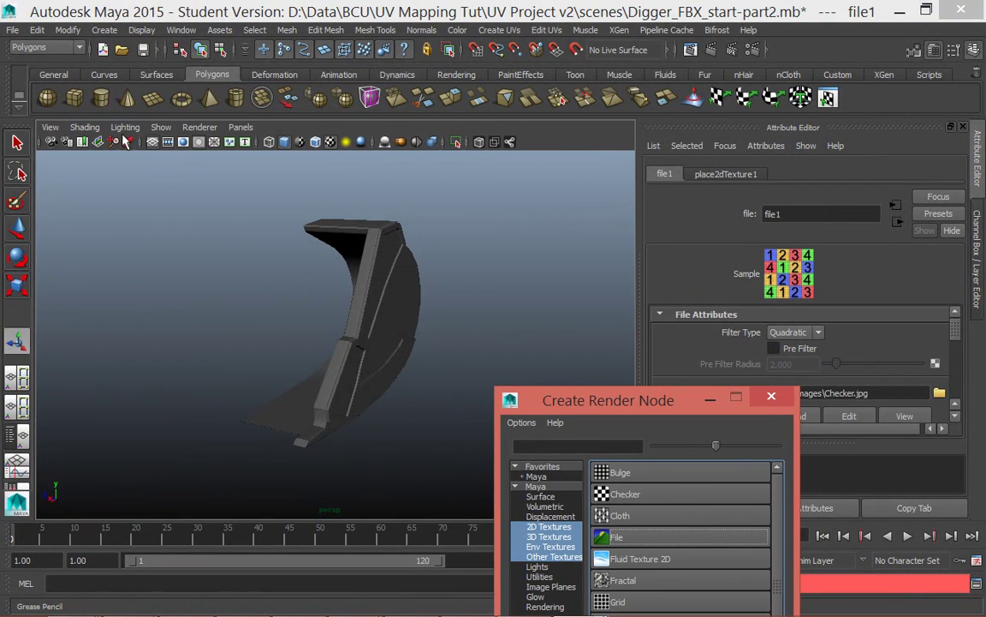
Step: Reopen the bucket's material attributes and map a new file texture to its color, loading Checker.jpg from sourceimages
click(85, 126)
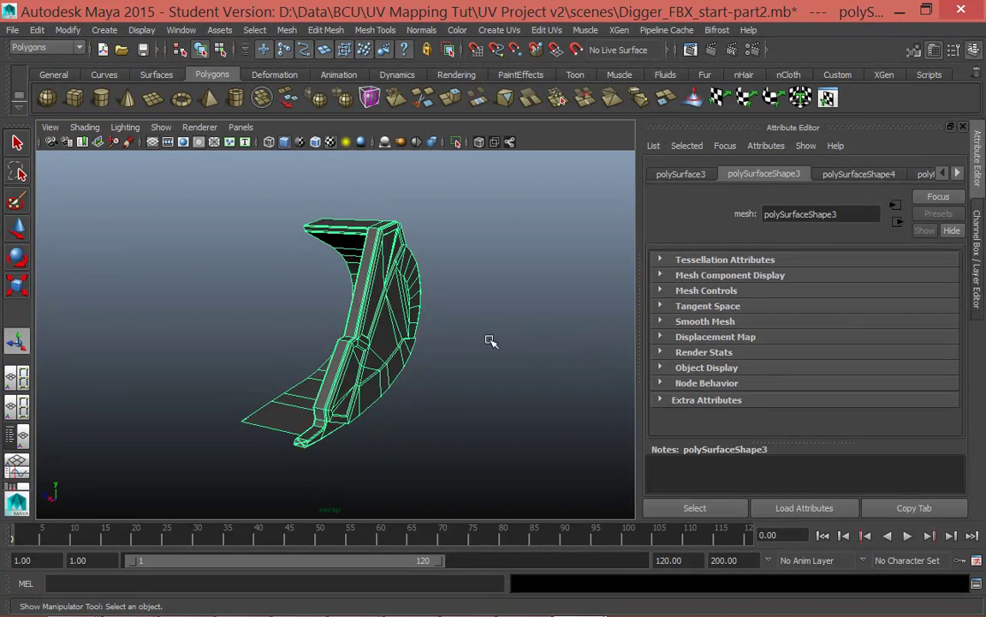
right_click(387, 346)
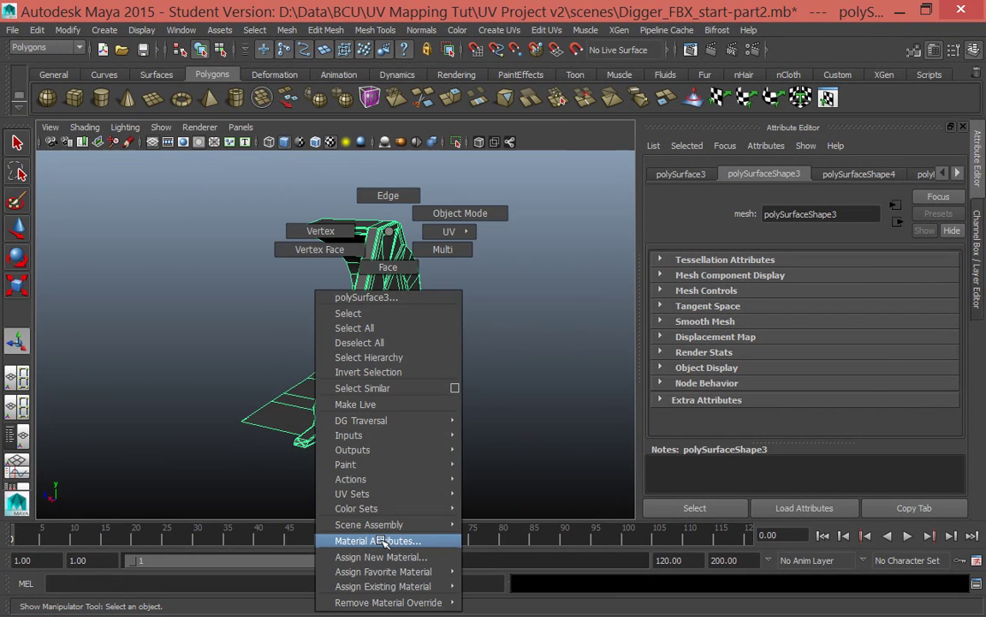
click(383, 542)
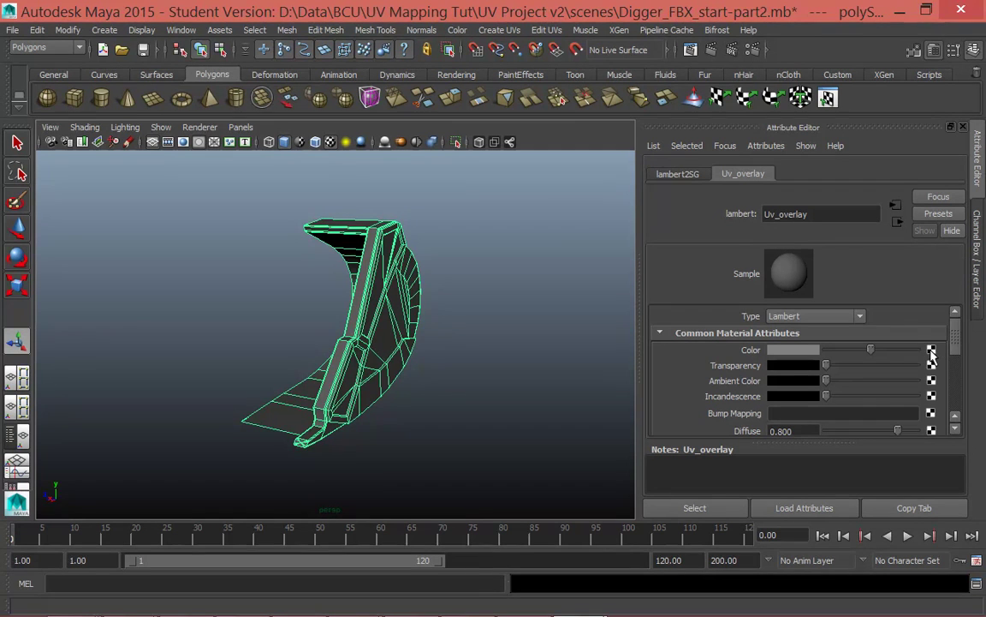
click(932, 351)
drag(548, 355, 469, 209)
click(524, 344)
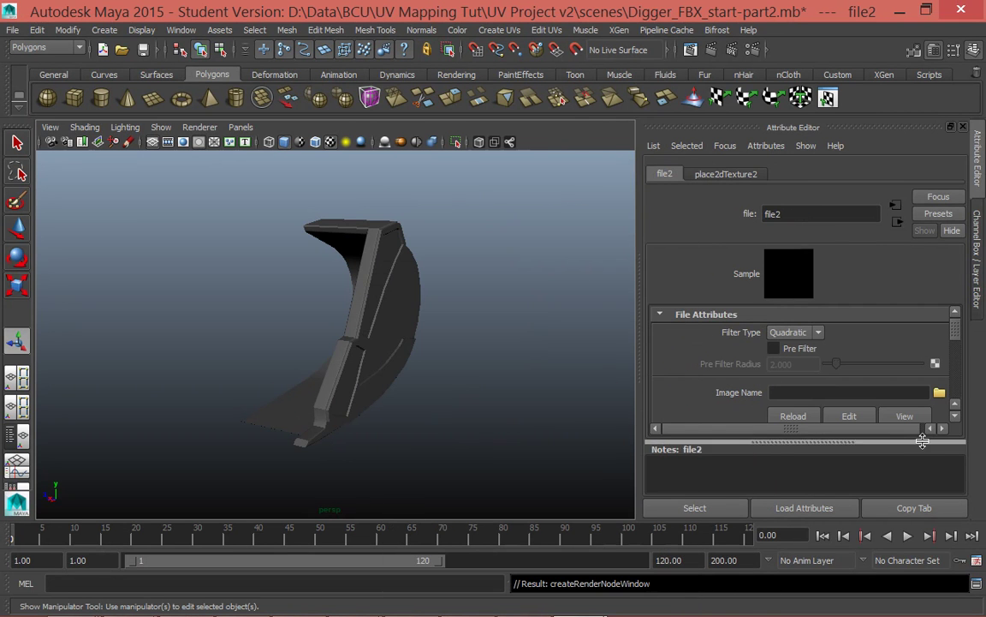
click(939, 393)
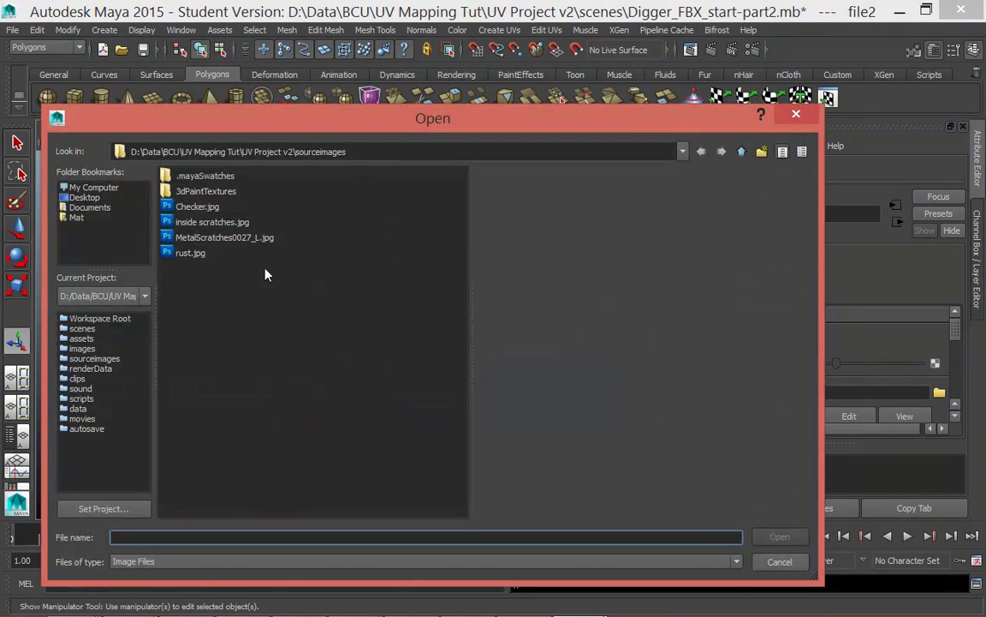
click(201, 208)
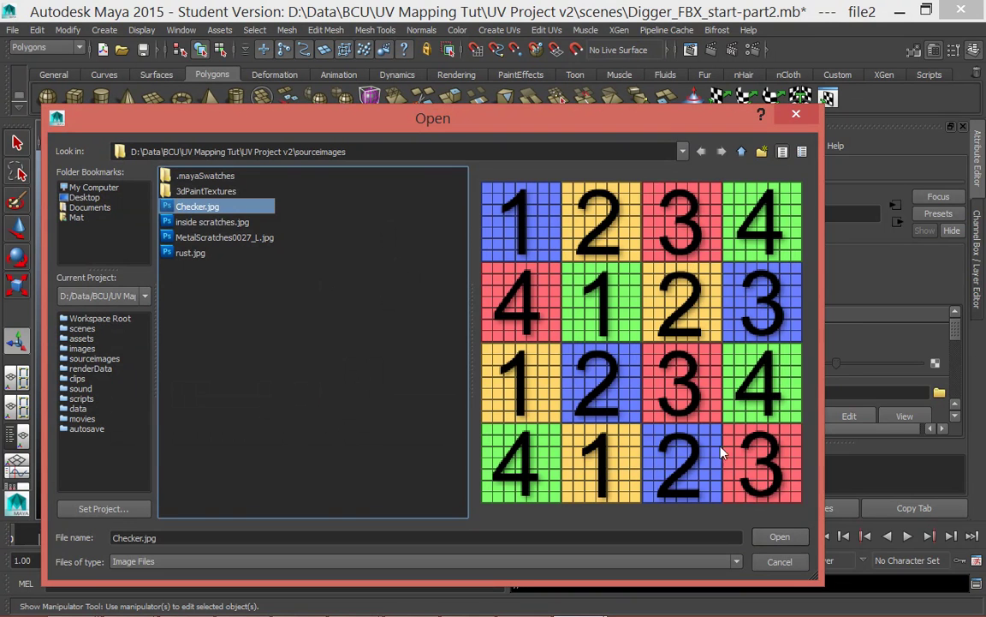
click(781, 537)
Step: Compare the checker texture on both sides of the bucket's side plate with its UVs in the texture editor
alt+drag(464, 358, 376, 409)
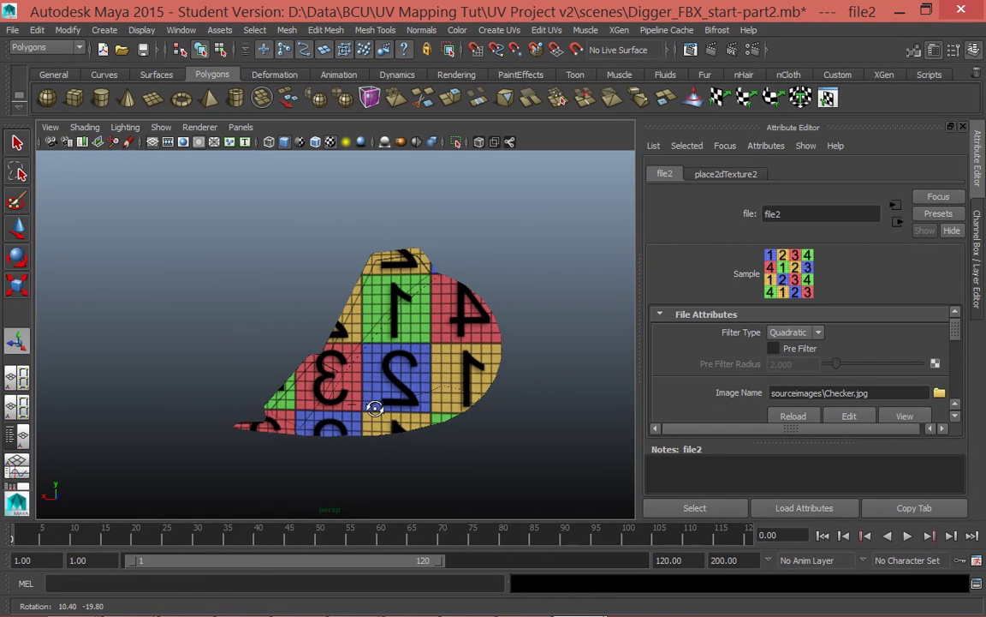
key(space)
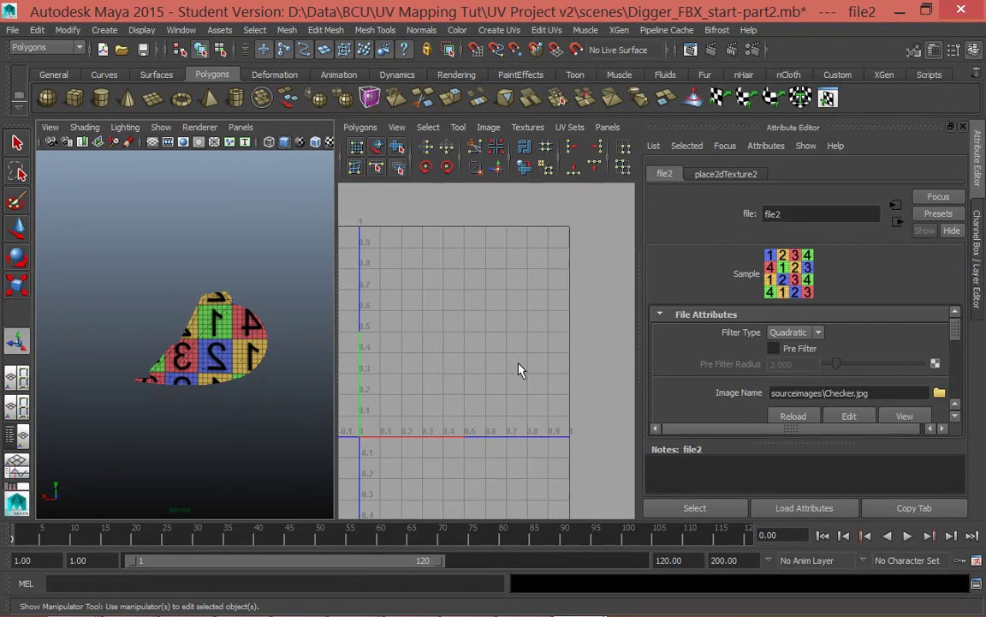
click(196, 342)
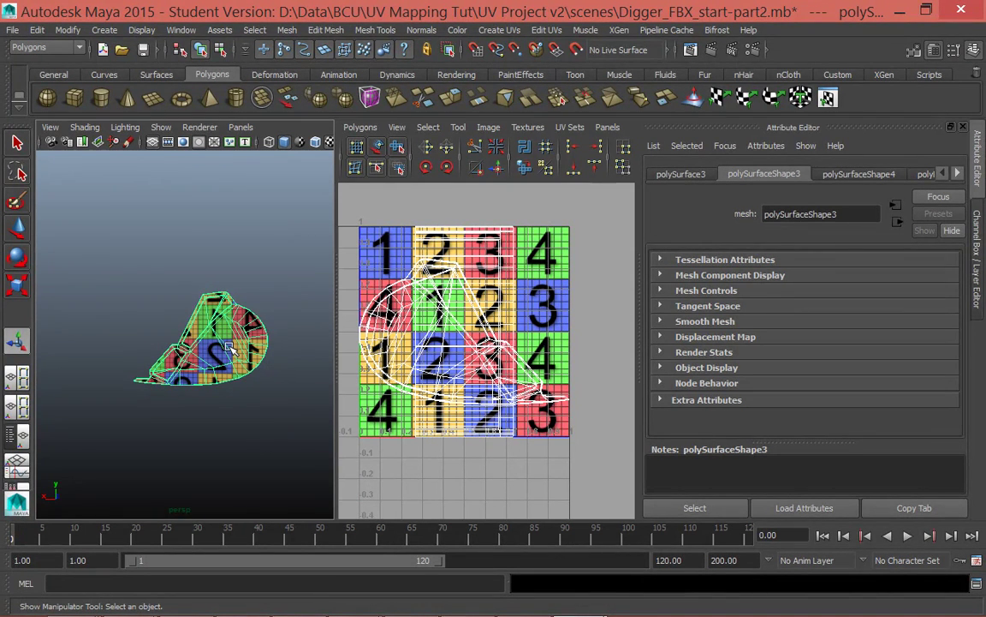
scroll(224, 368, up, 4)
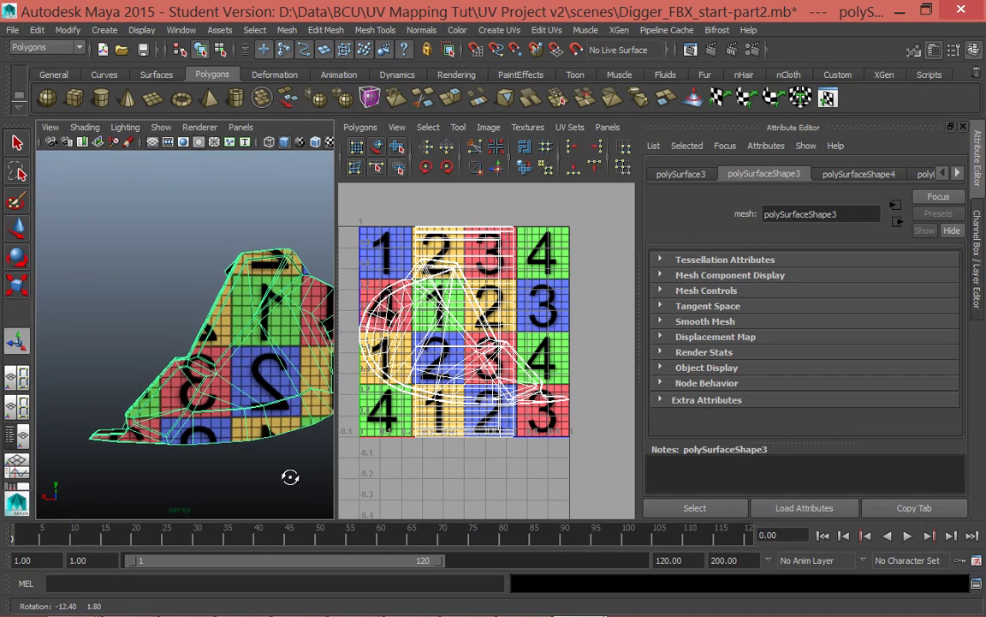
alt+middle_drag(300, 455, 267, 428)
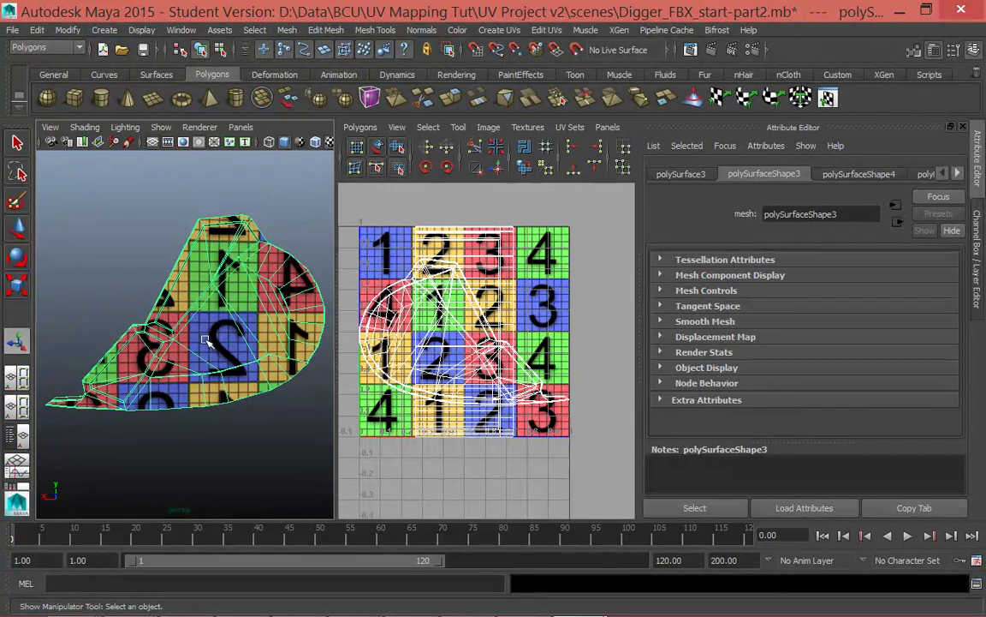
alt+drag(178, 342, 167, 300)
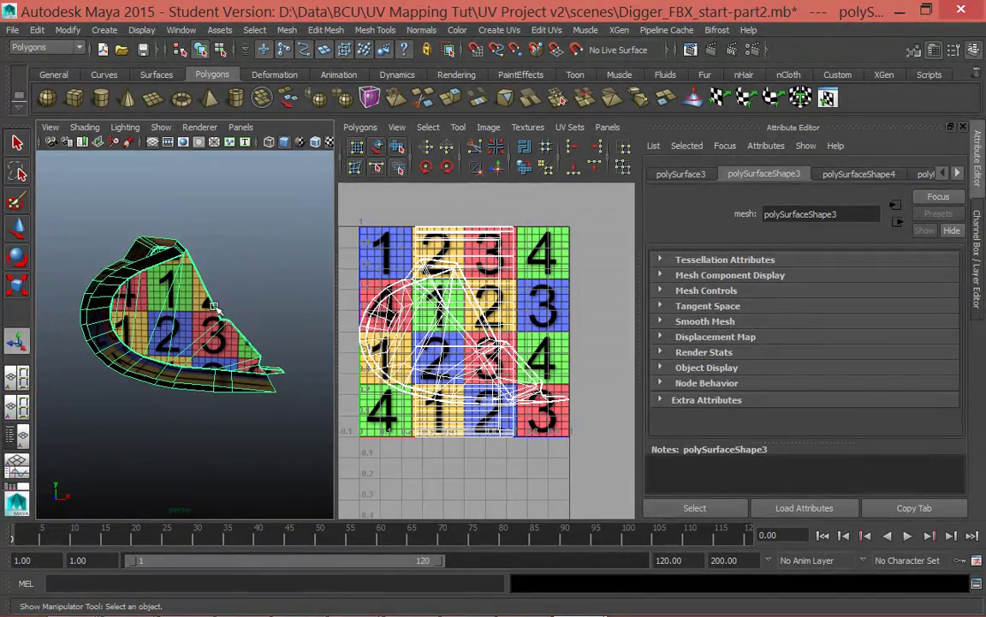
alt+drag(283, 323, 277, 289)
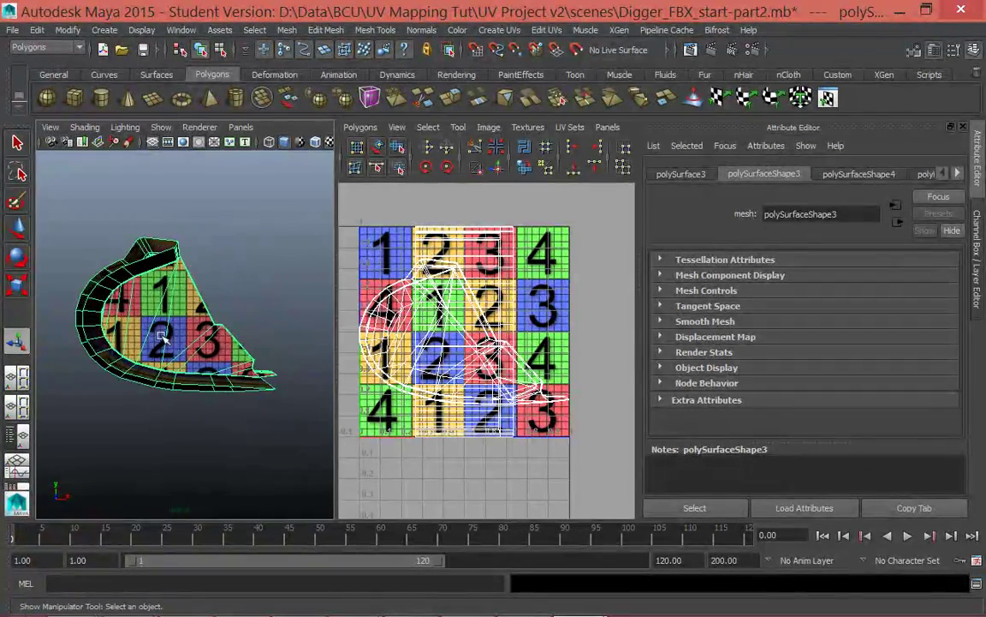
Step: Examine the checker texture on the curved shell's inner faces and top edge for stretching
alt+drag(167, 334, 234, 345)
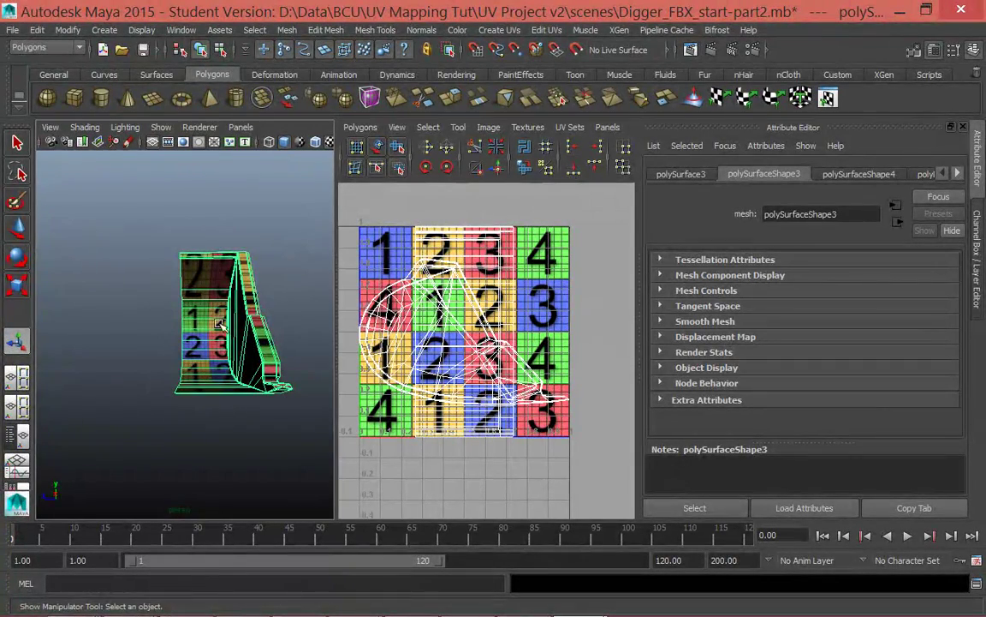
alt+drag(214, 325, 211, 360)
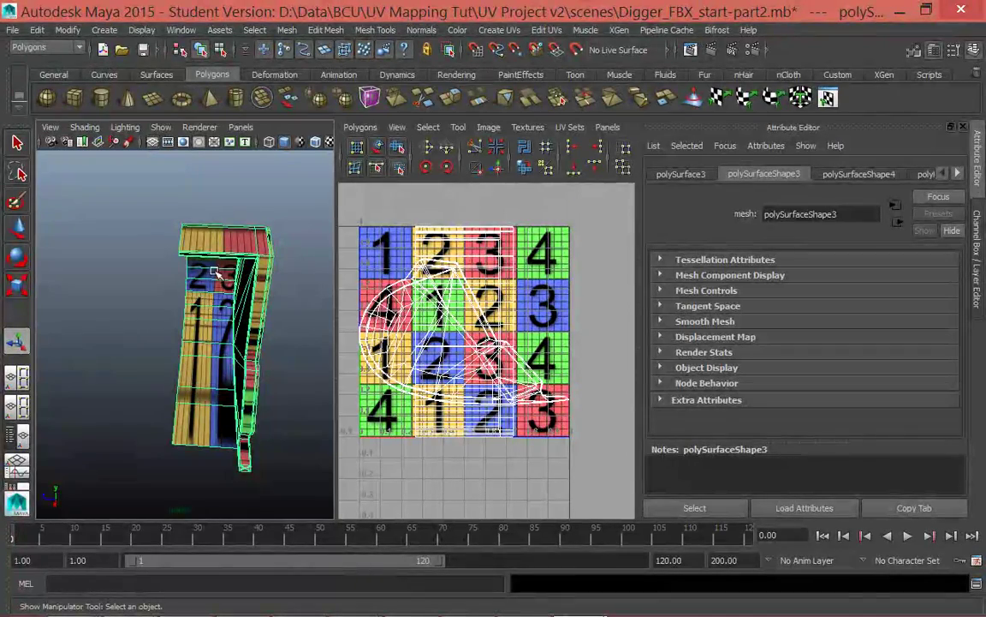
alt+drag(215, 296, 207, 278)
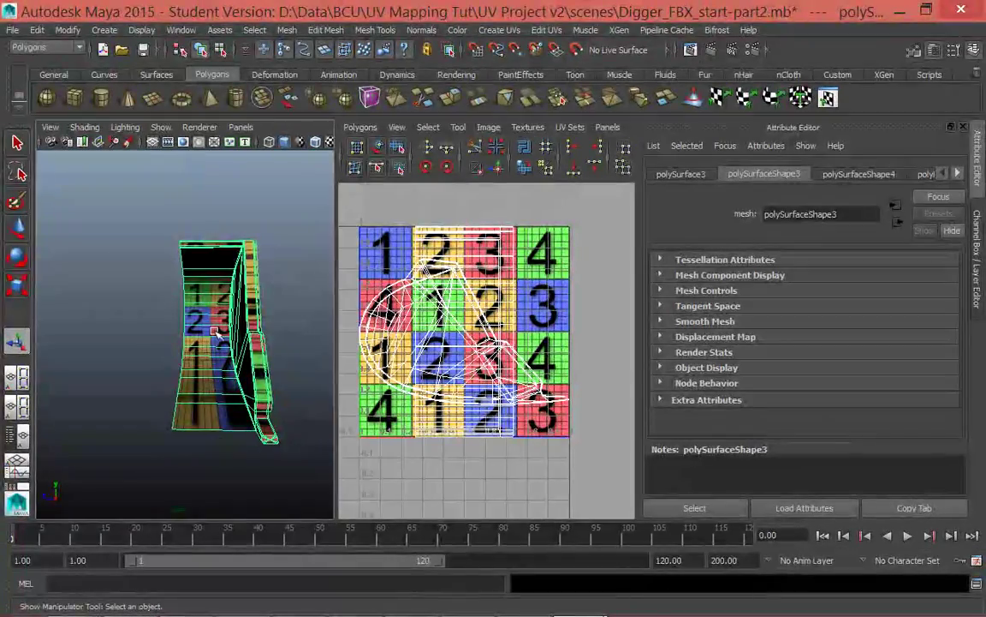
alt+drag(227, 394, 277, 330)
scroll(279, 334, up, 6)
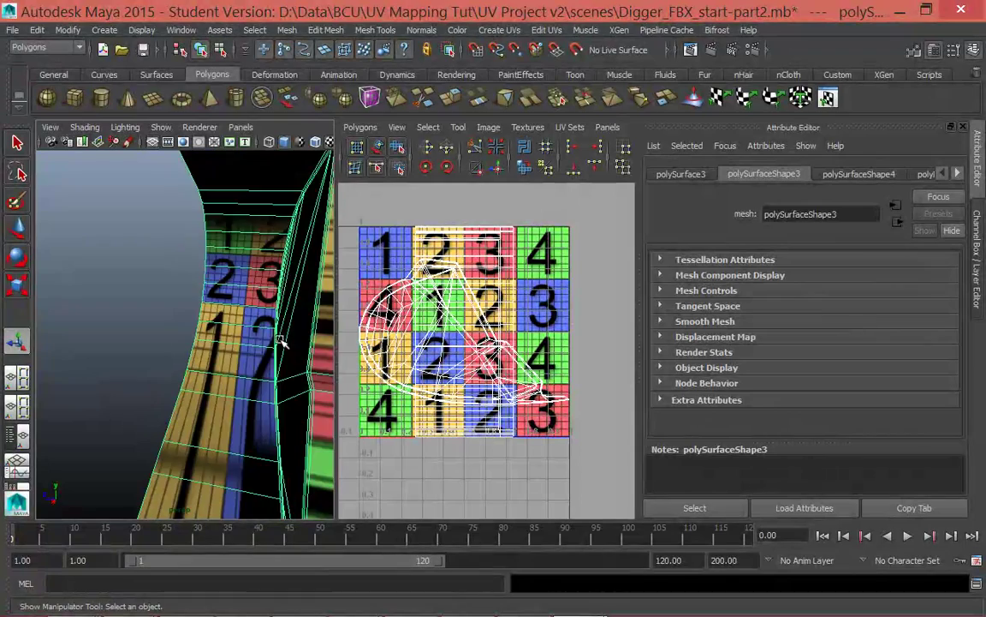
scroll(260, 338, down, 5)
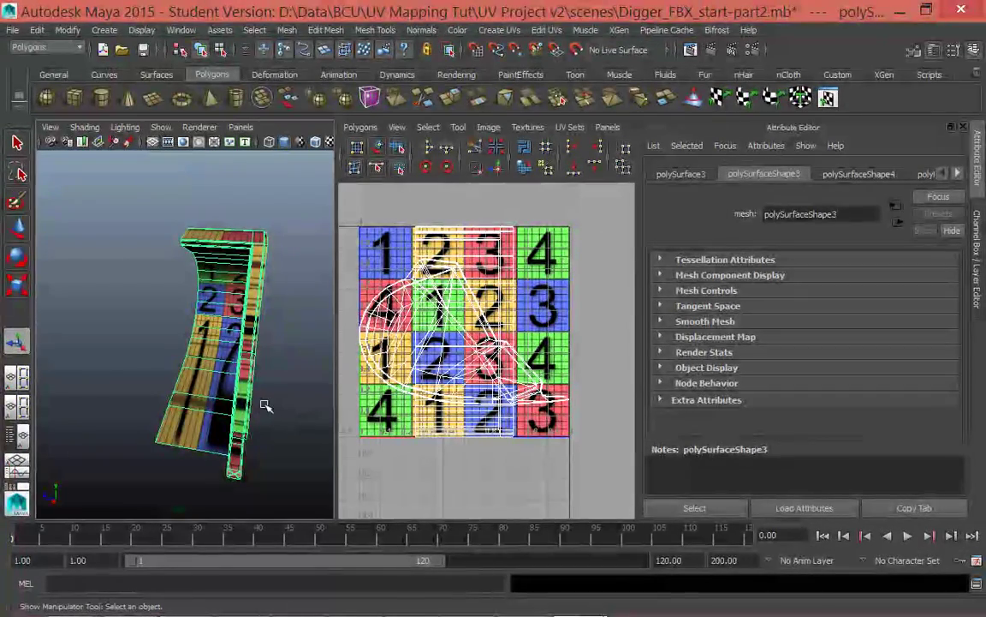
alt+drag(282, 392, 245, 288)
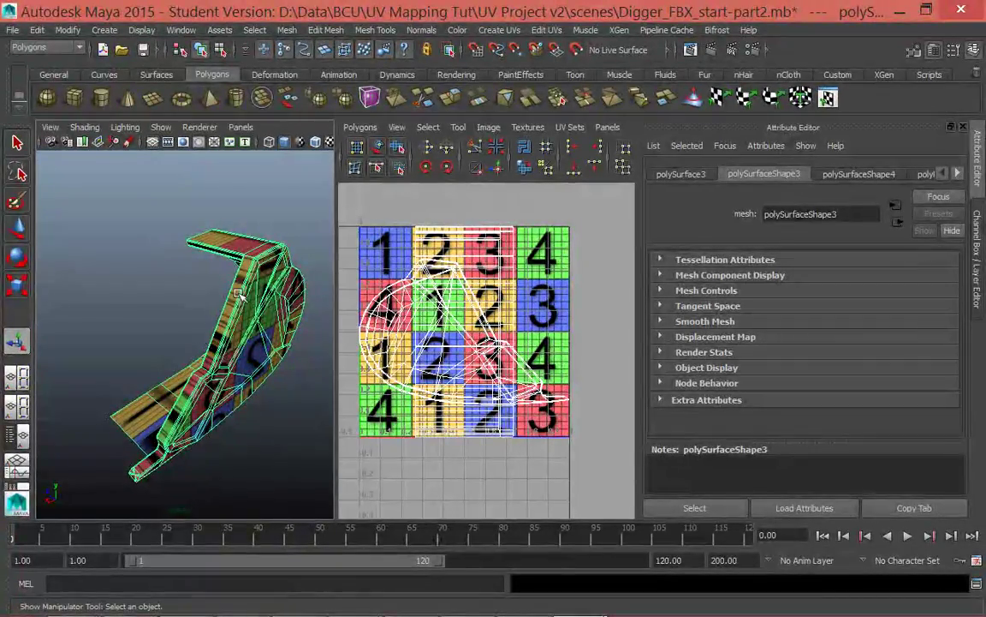
Step: Switch the bucket to component selection and check the narrow edge faces of the side plate for texture stretching against the UV layout
right_drag(218, 226, 257, 224)
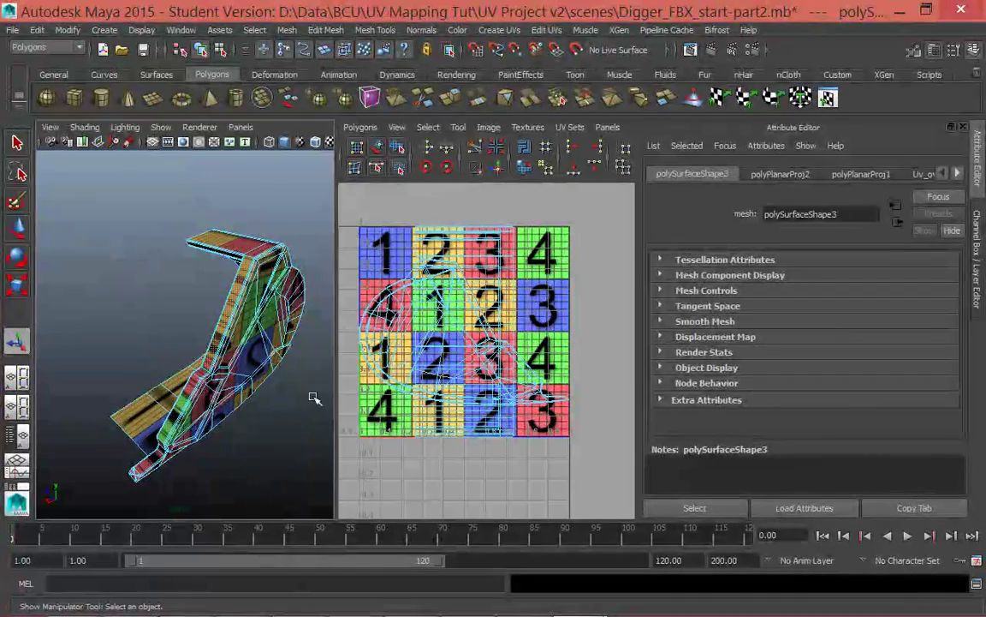
scroll(480, 351, up, 3)
scroll(484, 326, down, 2)
scroll(463, 283, up, 1)
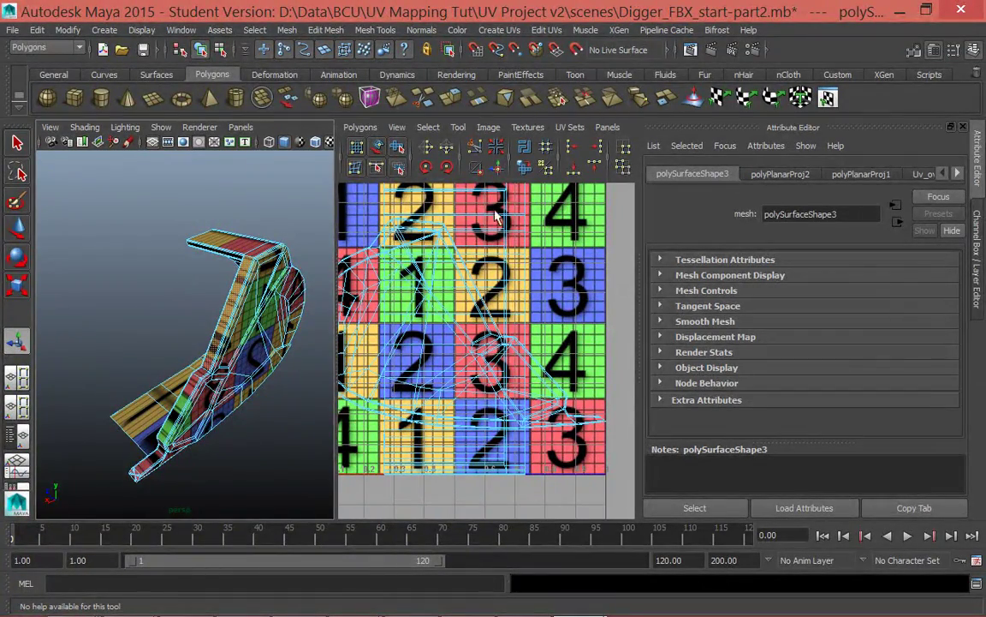
mouse_move(228, 445)
alt+mouse_down()
mouse_move(304, 458)
mouse_move(192, 434)
mouse_move(210, 452)
alt+mouse_up()
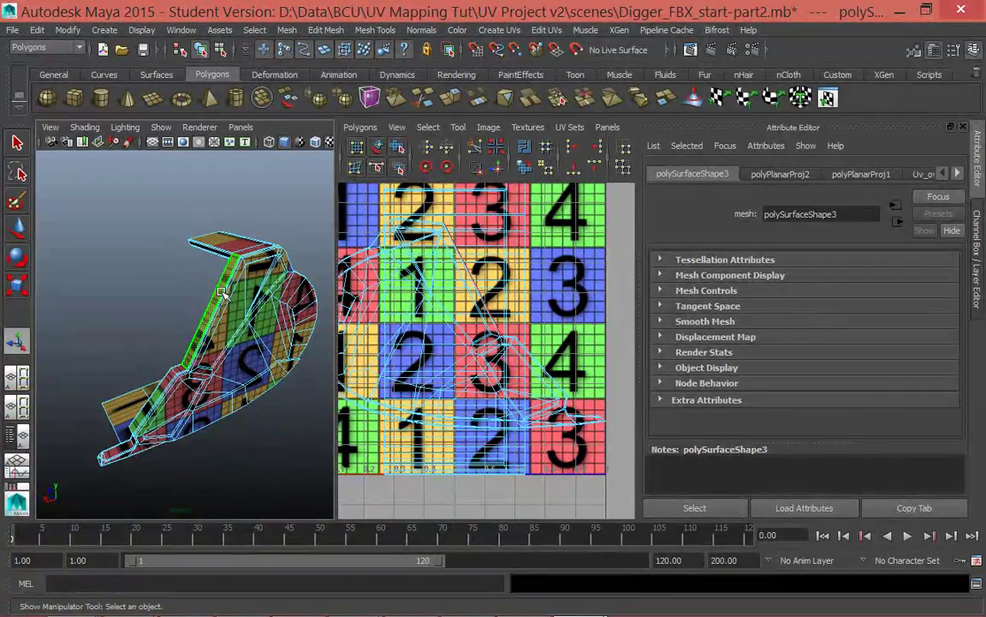
alt+drag(269, 432, 201, 334)
scroll(272, 382, up, 5)
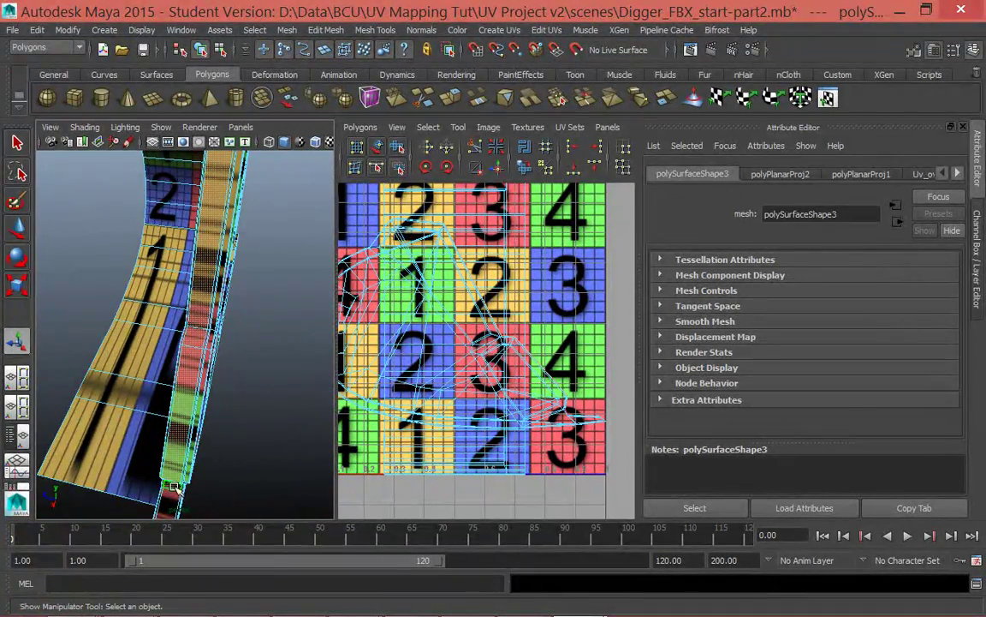
Step: Extend the face selection along the side plate's narrow edge down to the lower tip, including the tip's end faces
alt+middle_drag(227, 450, 257, 288)
scroll(237, 367, up, 3)
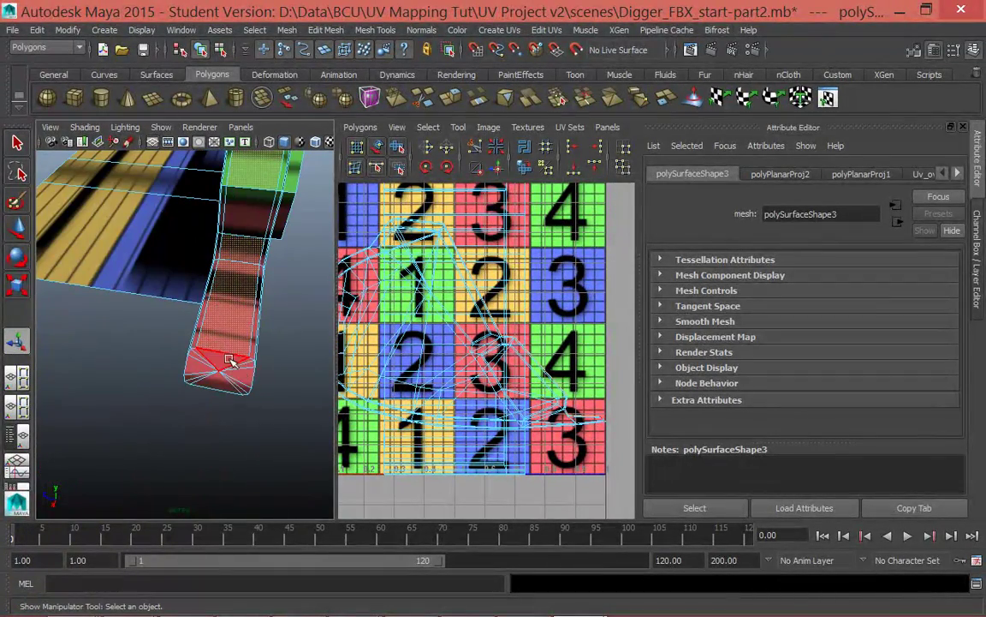
drag(242, 420, 197, 364)
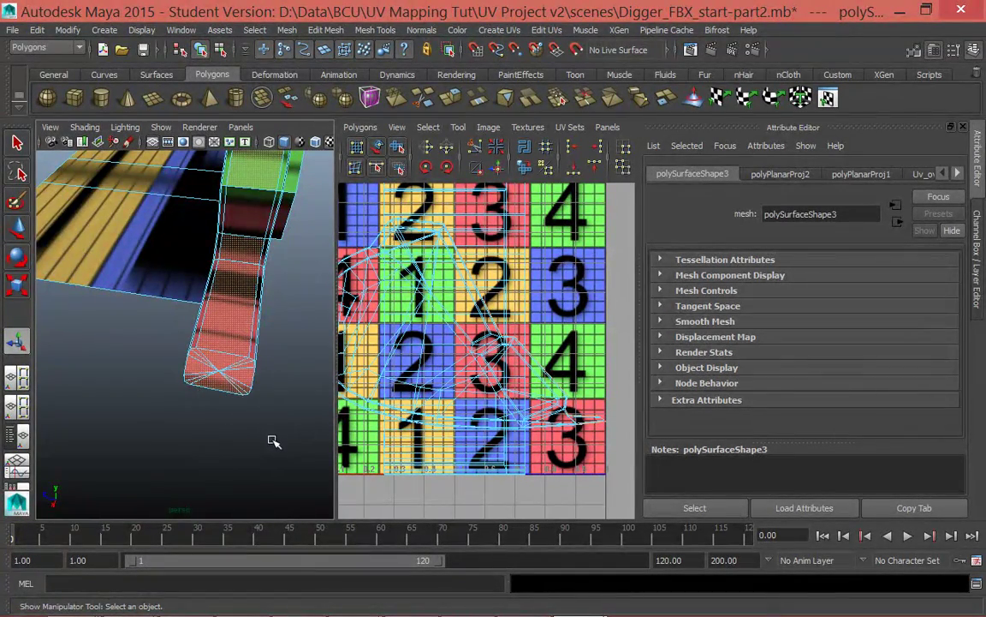
alt+drag(279, 434, 260, 366)
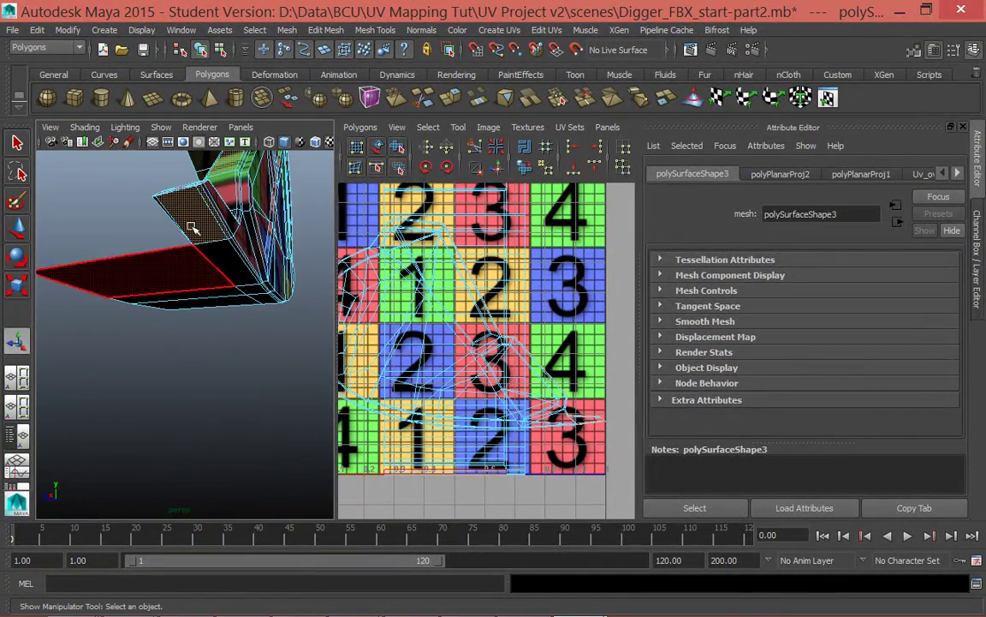
click(203, 198)
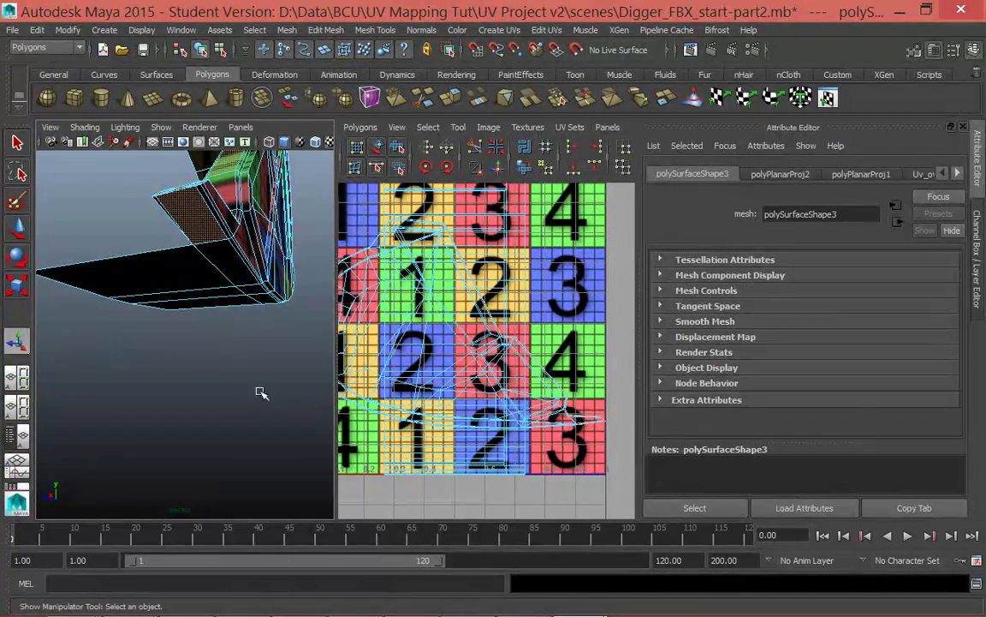
alt+drag(201, 215, 210, 250)
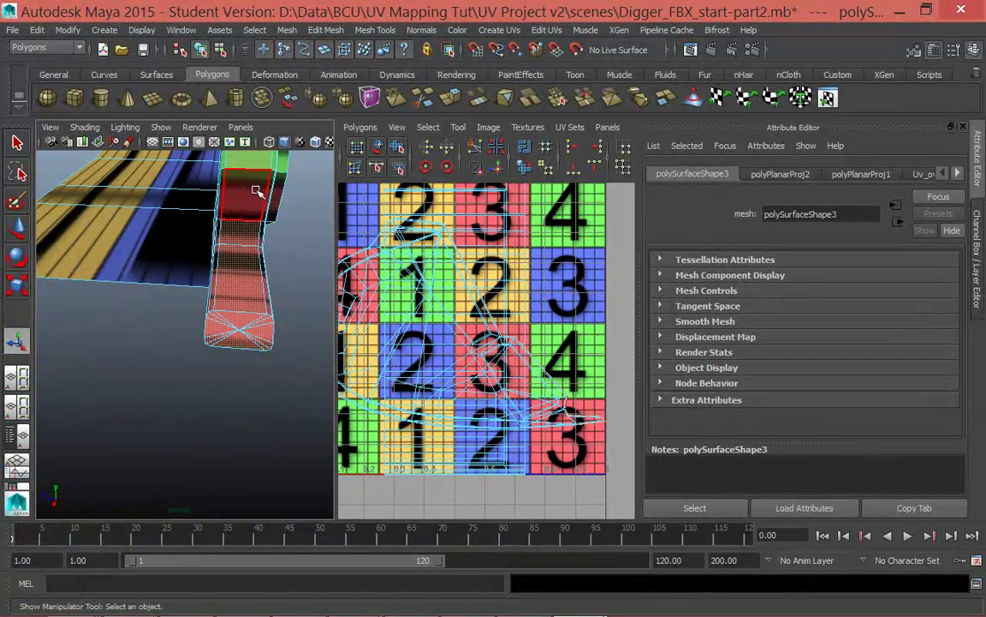
alt+drag(279, 224, 259, 214)
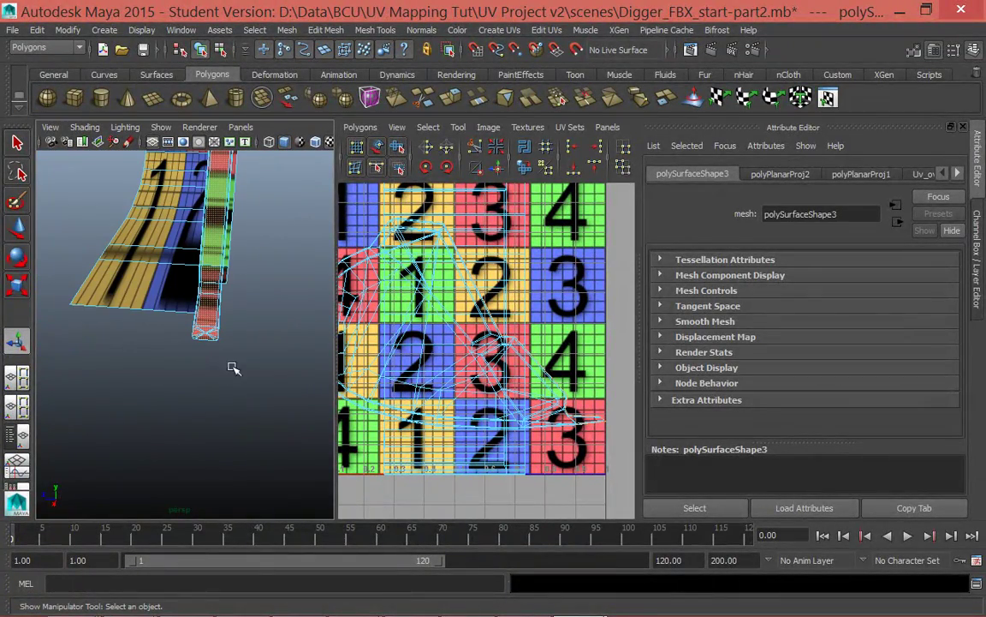
alt+right_drag(272, 233, 293, 409)
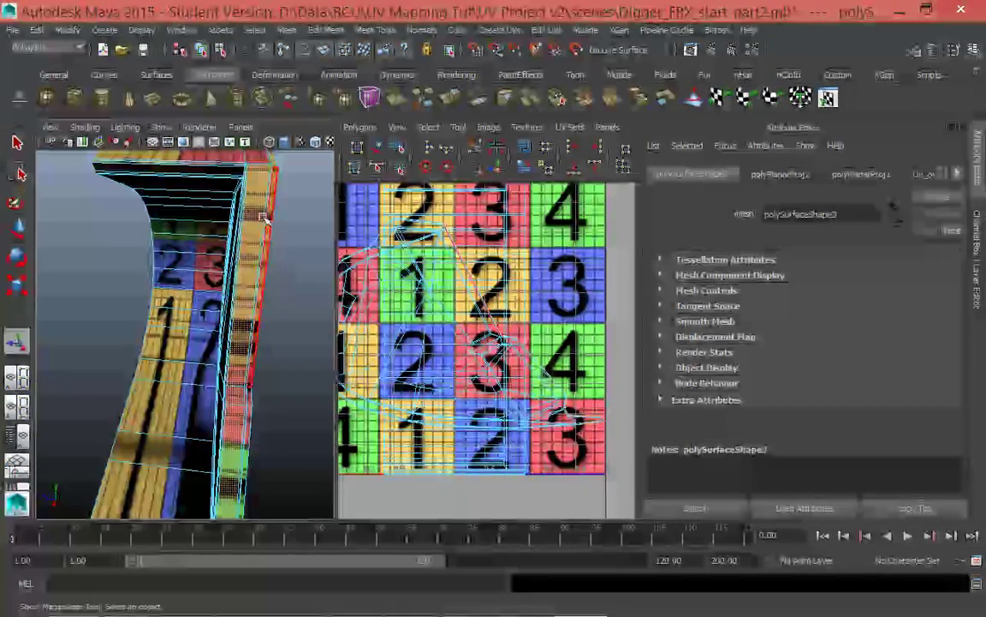
Step: Apply a planar mapping to the selected edge faces, fitted to the bounding box and projected from the X axis with image width/height ratio kept
click(501, 33)
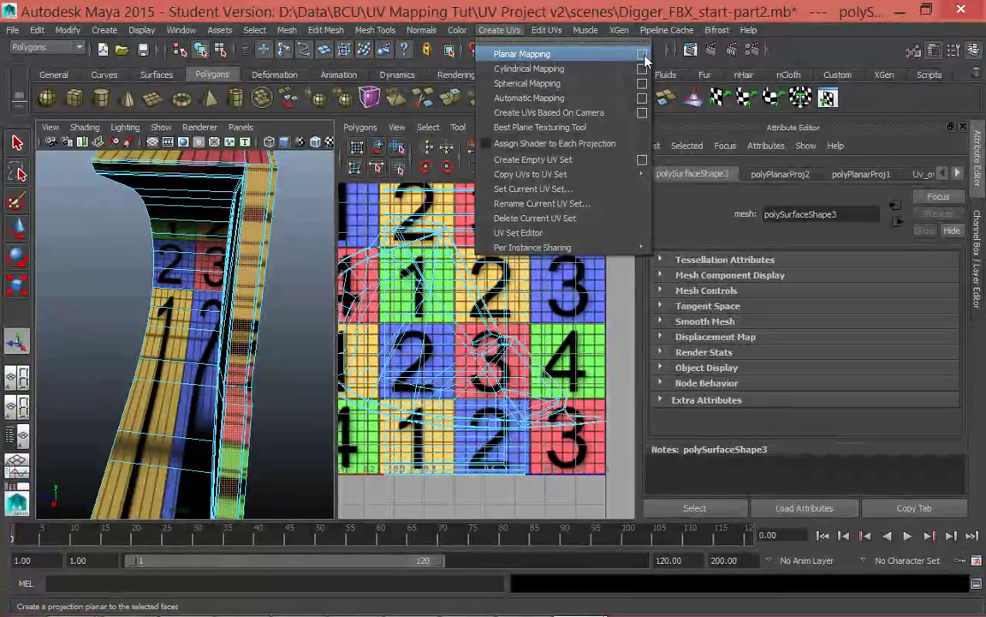
click(643, 54)
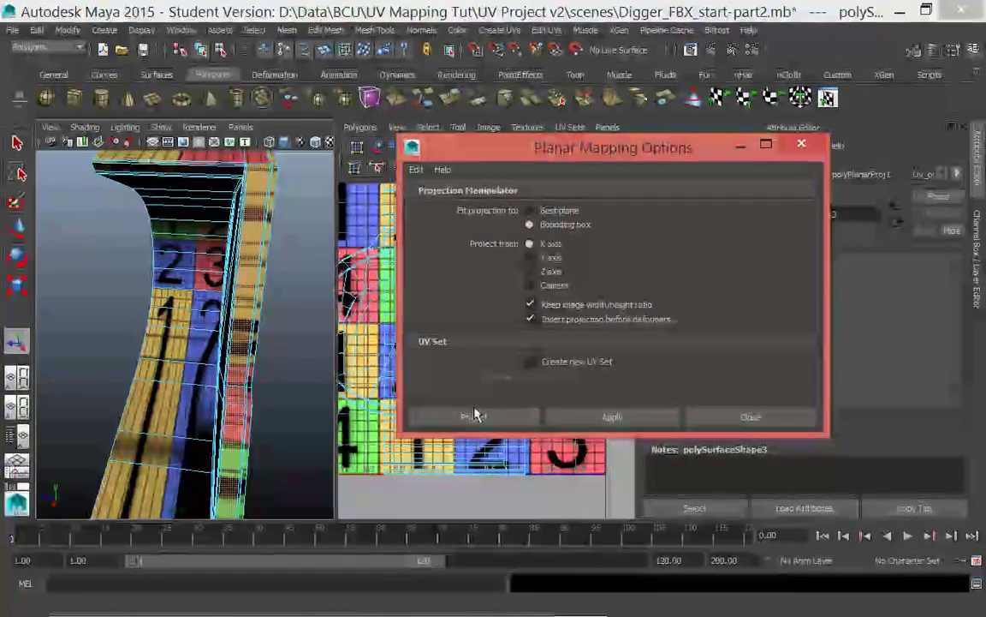
click(473, 416)
key(bracketleft)
key(bracketleft)
key(bracketright)
key(bracketright)
scroll(278, 442, down, 5)
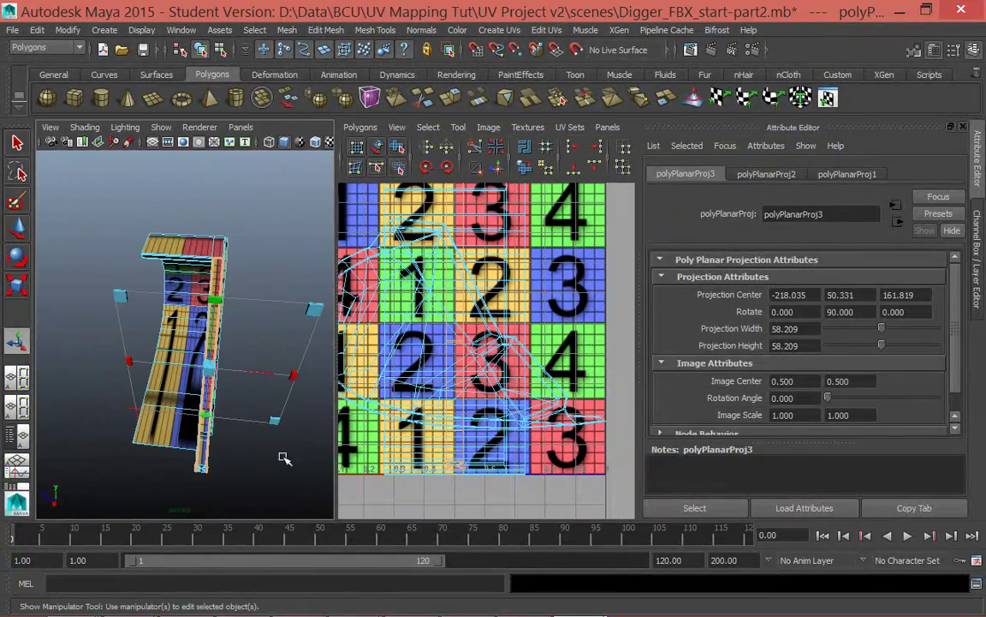
click(278, 469)
Step: Check the checker texture on the remapped edge faces and switch the bucket to UV shell selection mode
alt+drag(278, 470, 270, 385)
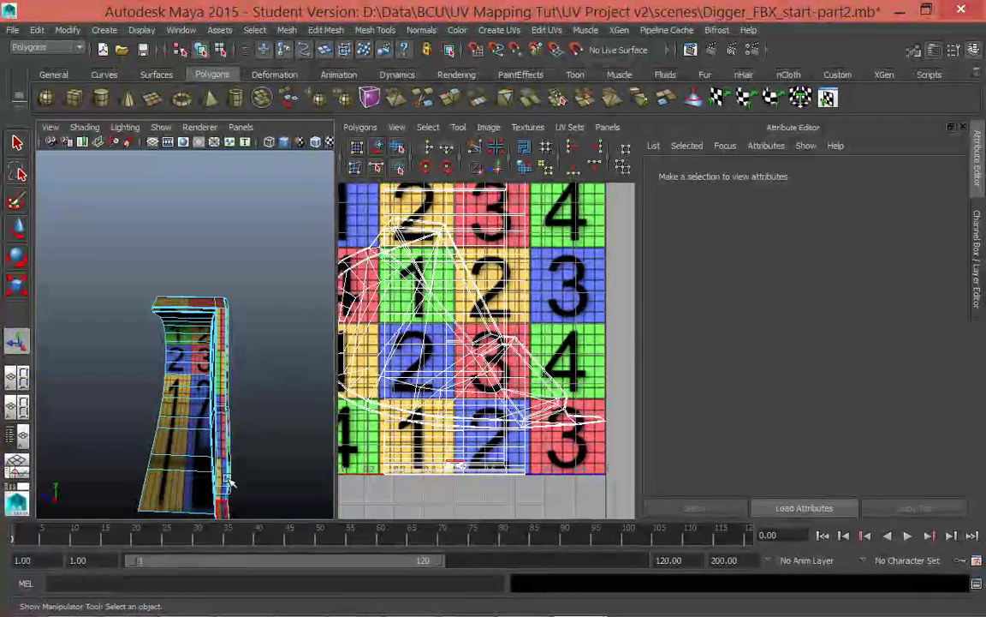
alt+drag(275, 297, 180, 309)
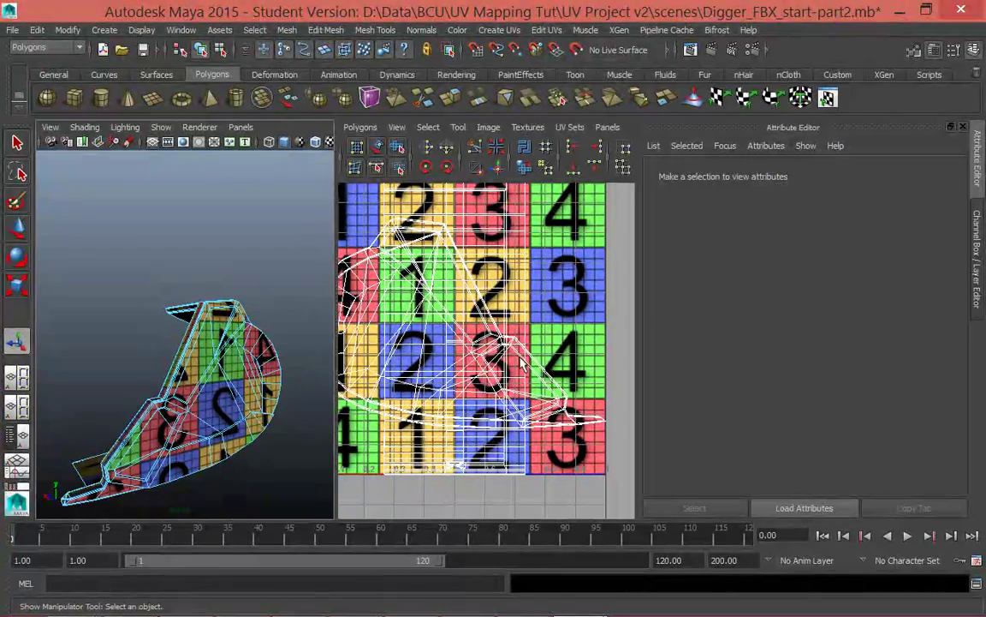
alt+drag(265, 402, 278, 447)
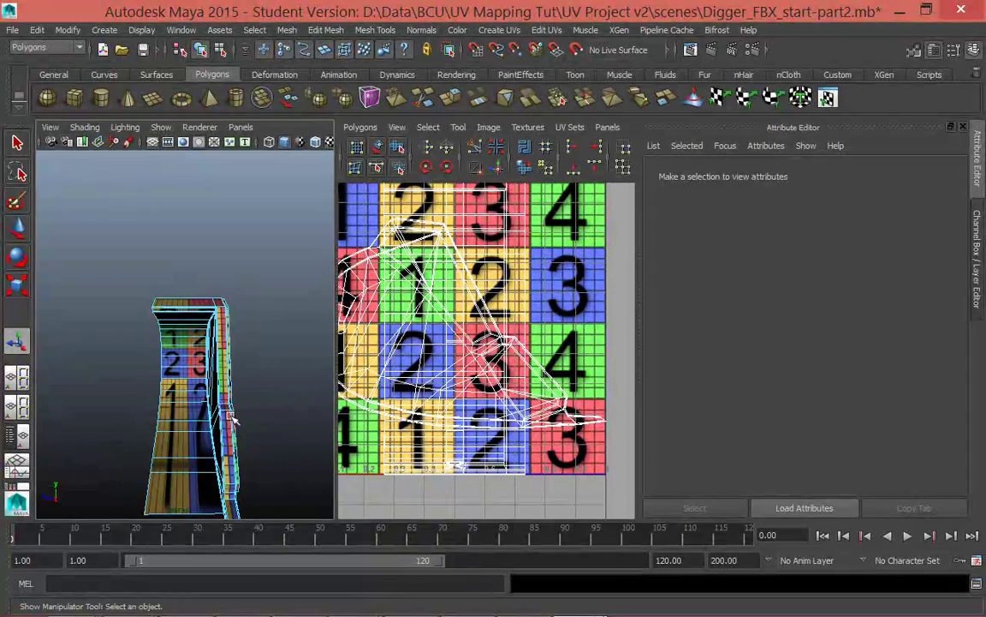
alt+drag(257, 344, 275, 385)
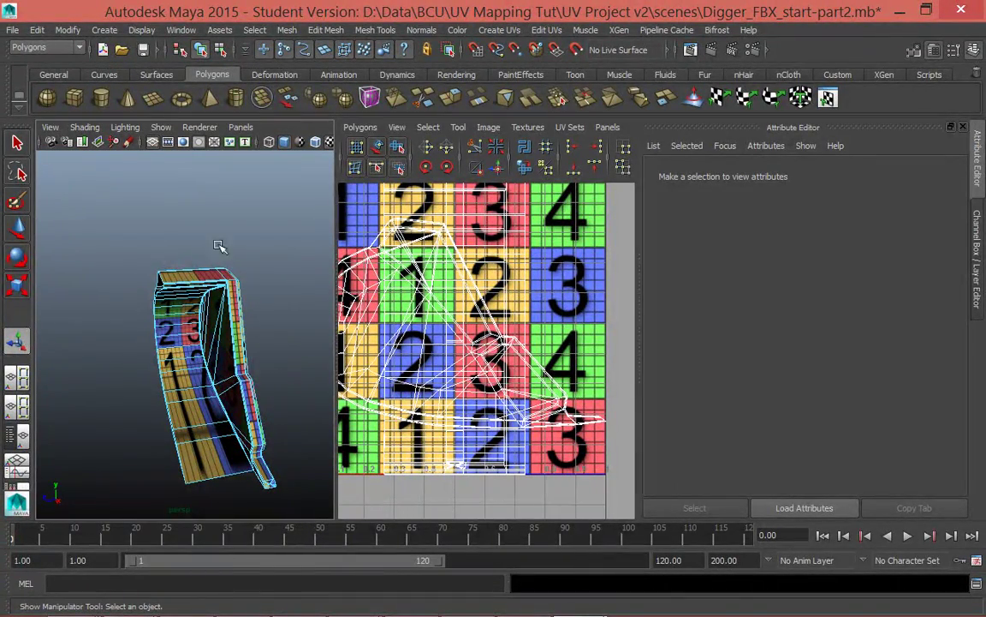
right_drag(205, 229, 257, 210)
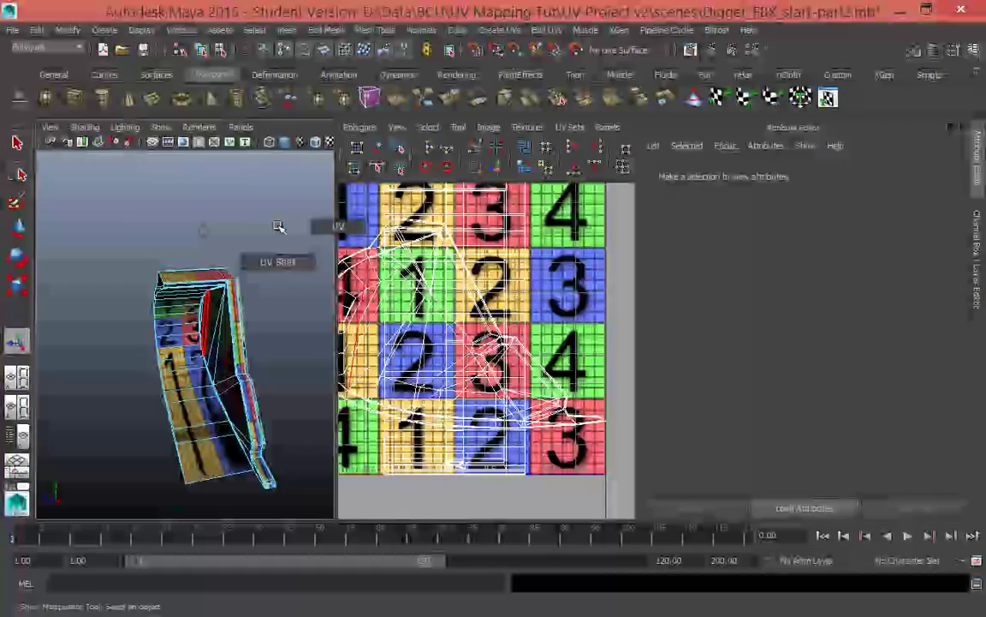
right_drag(278, 226, 293, 265)
click(218, 360)
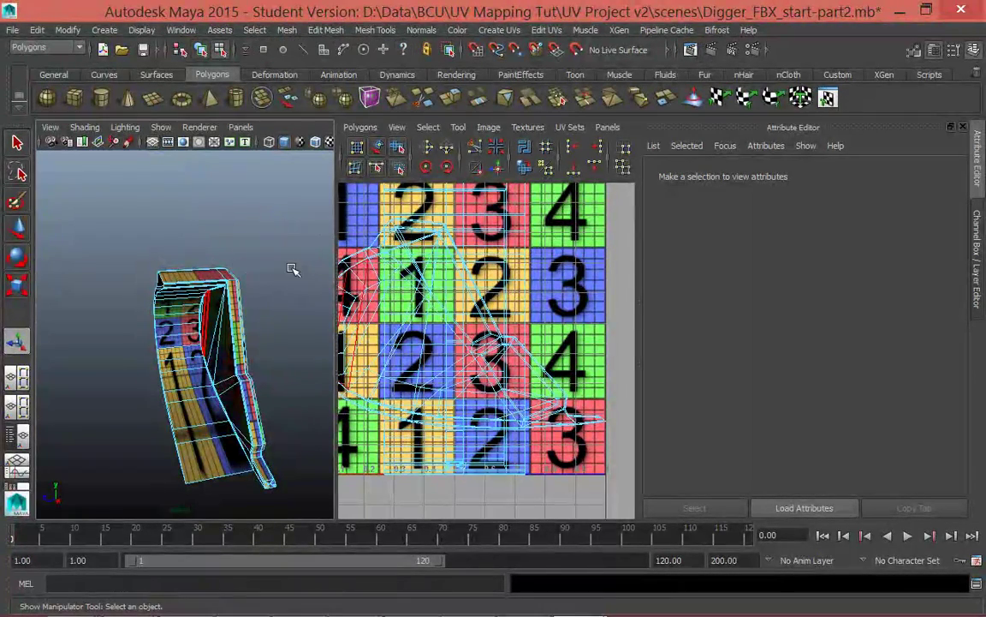
right_drag(190, 231, 258, 229)
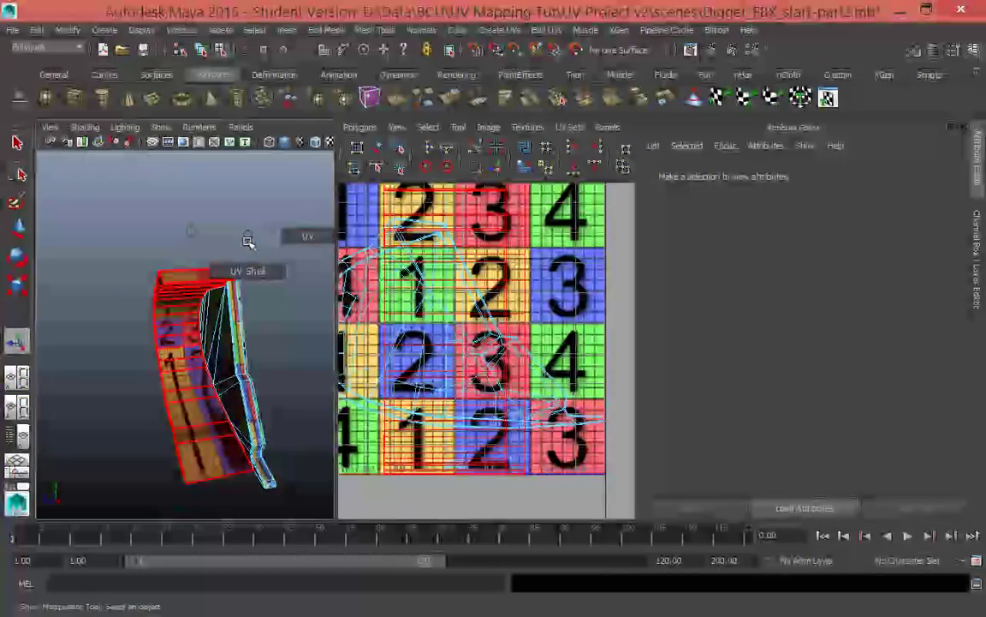
right_drag(252, 233, 246, 271)
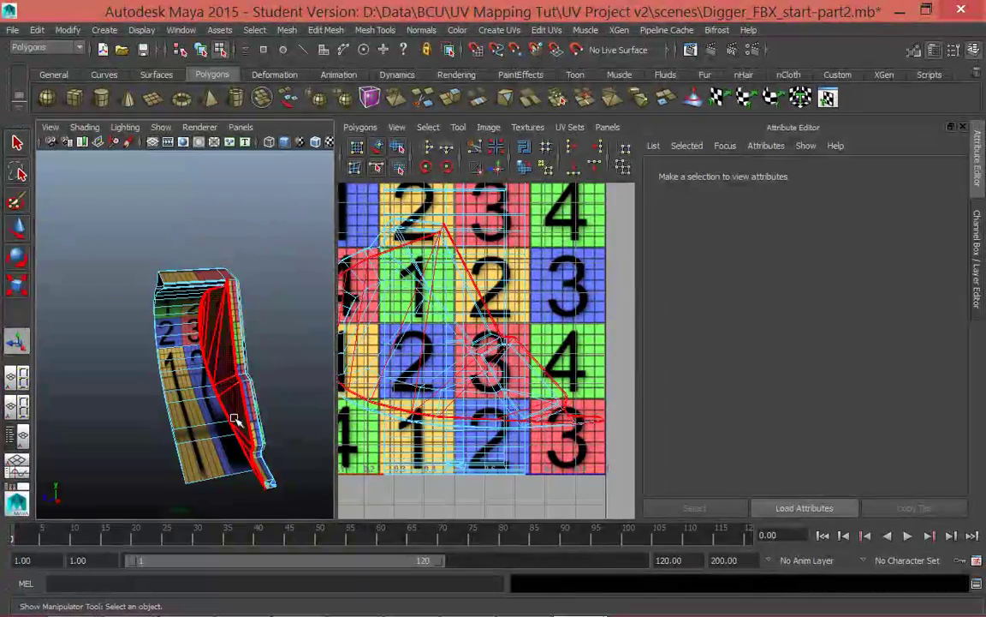
Step: Select the curved shell's UV shell and dim the checker image behind the UVs in the texture editor
click(178, 377)
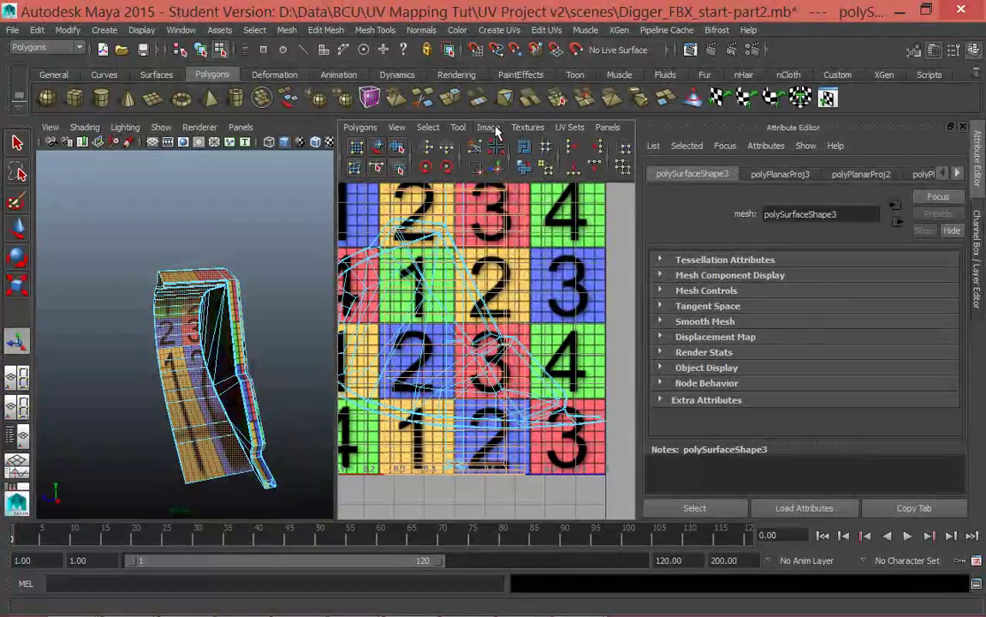
click(491, 128)
click(501, 165)
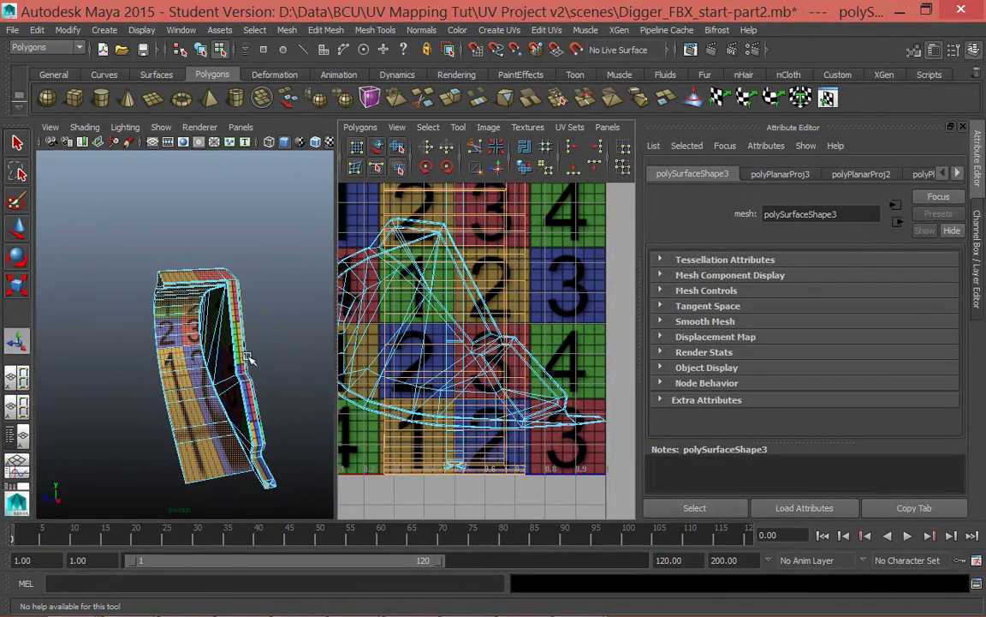
Step: Select the bucket's UV shells in turn, from curved shell and both side plate faces to the edge strip, to compare their UV layouts
click(231, 329)
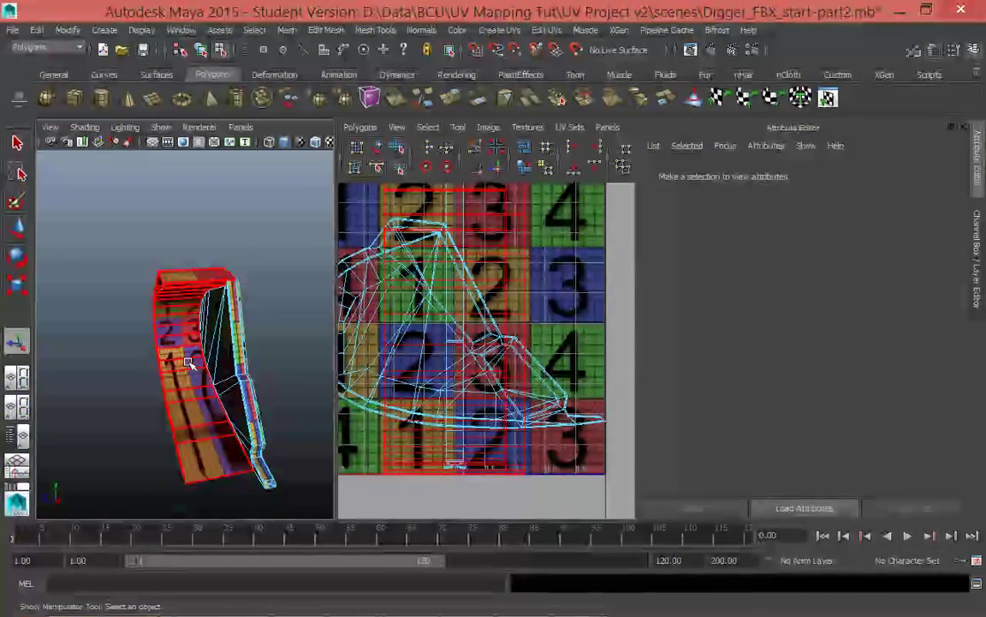
click(191, 366)
right_drag(190, 367, 218, 337)
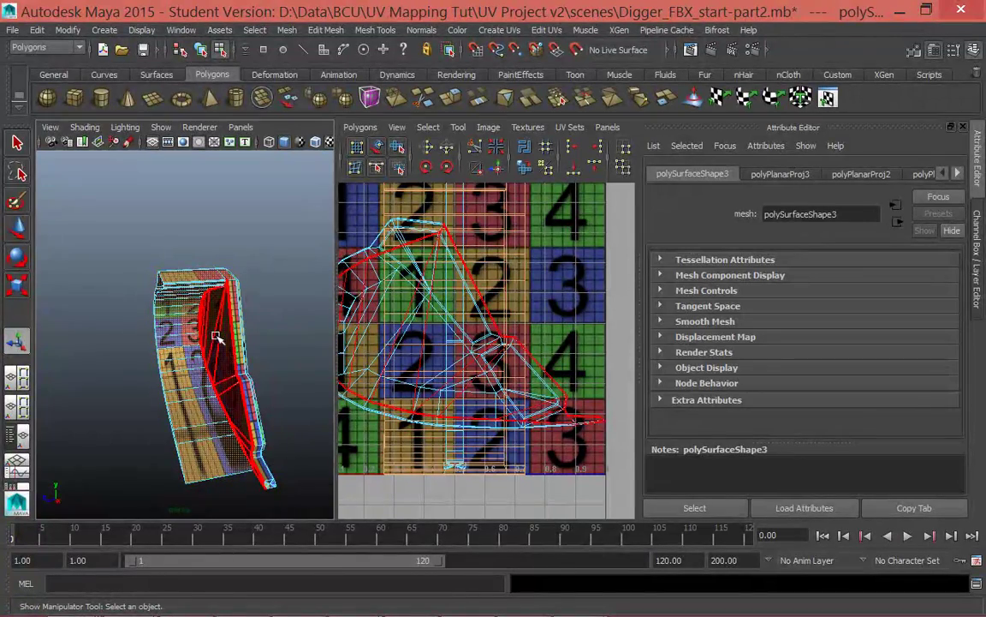
click(217, 337)
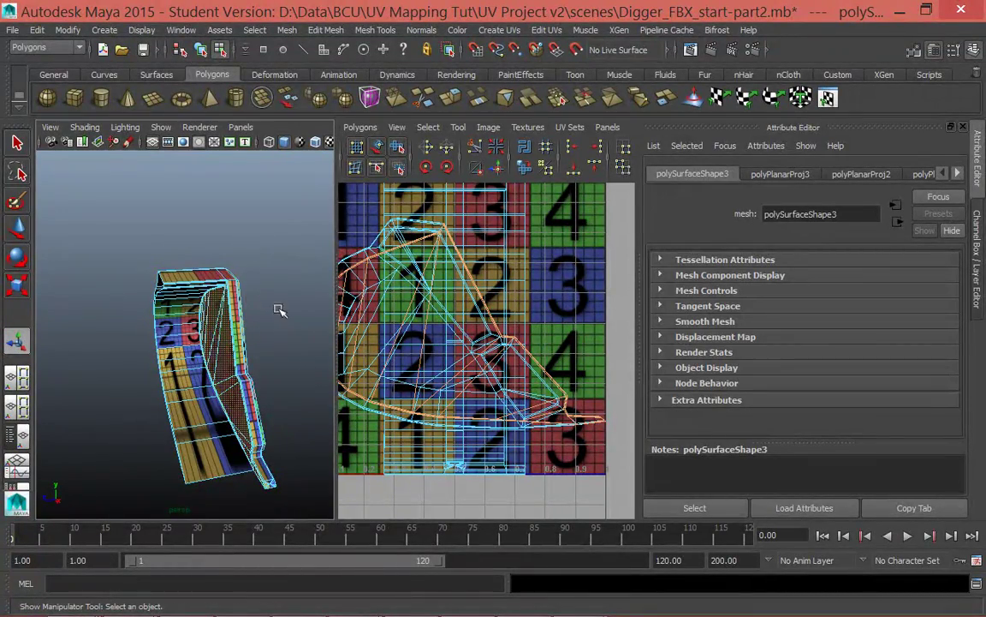
alt+drag(275, 335, 158, 312)
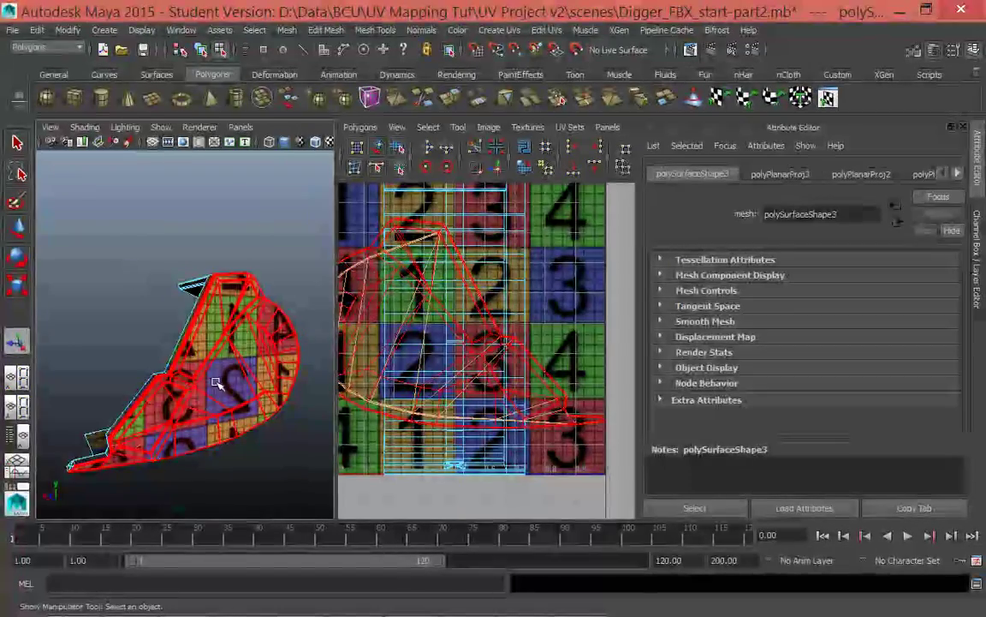
click(209, 385)
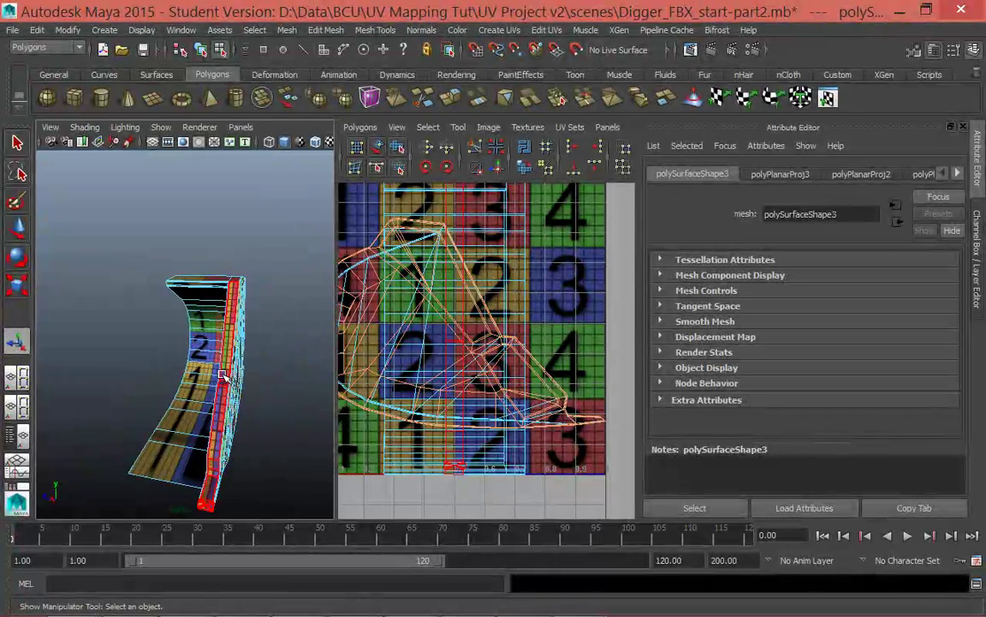
alt+drag(221, 377, 293, 433)
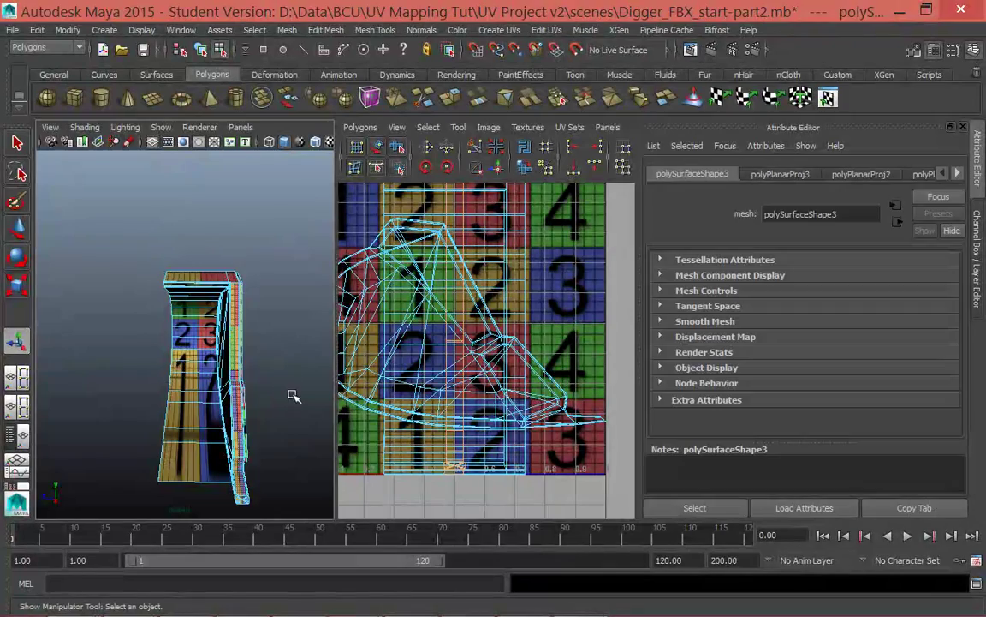
alt+drag(293, 398, 250, 356)
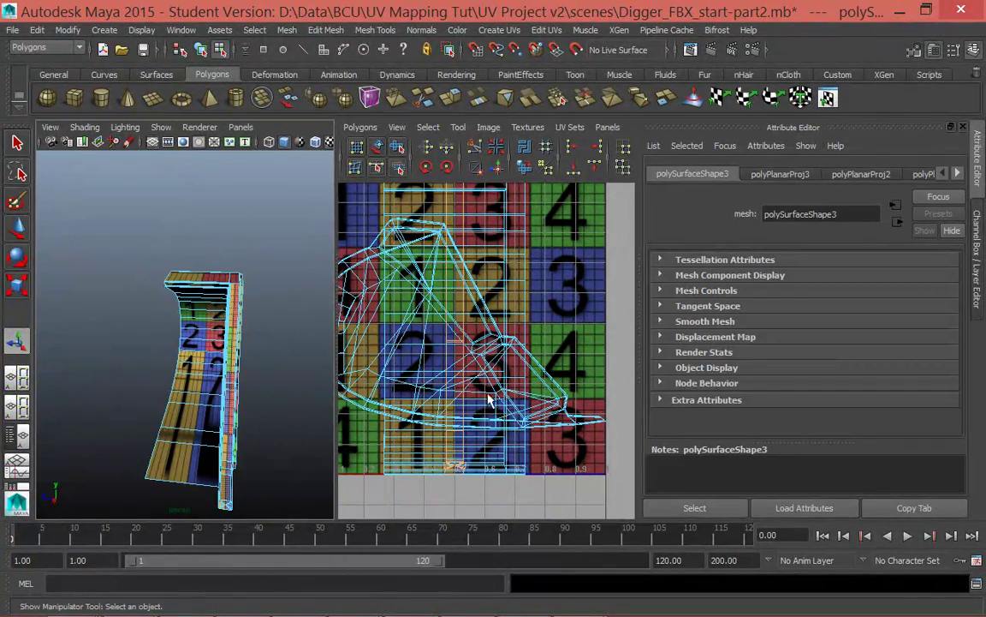
mouse_move(262, 412)
alt+mouse_down()
mouse_move(227, 413)
mouse_move(256, 409)
alt+mouse_up()
alt+middle_drag(255, 409, 259, 370)
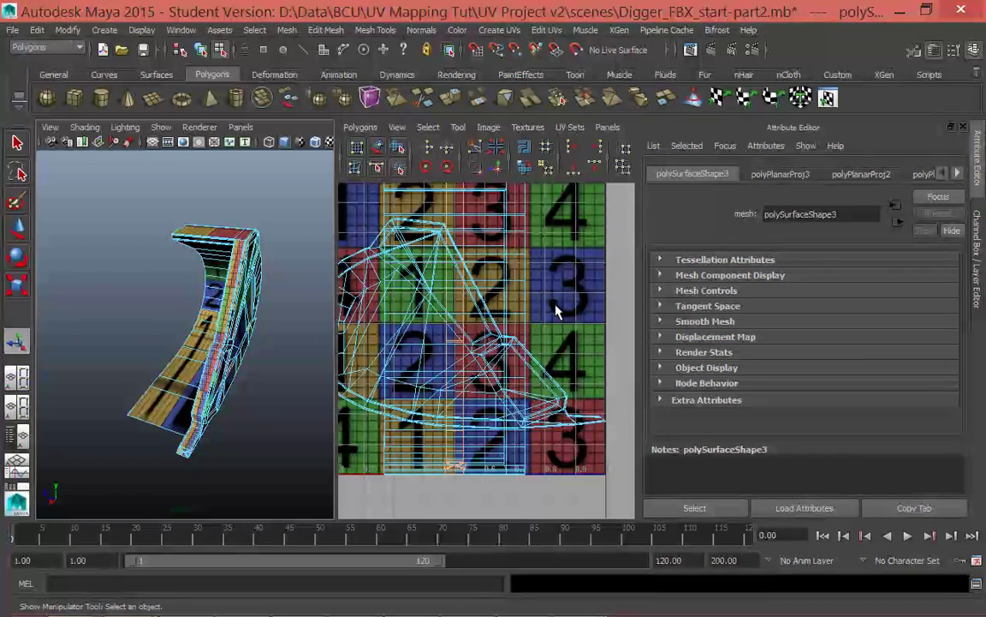
click(500, 30)
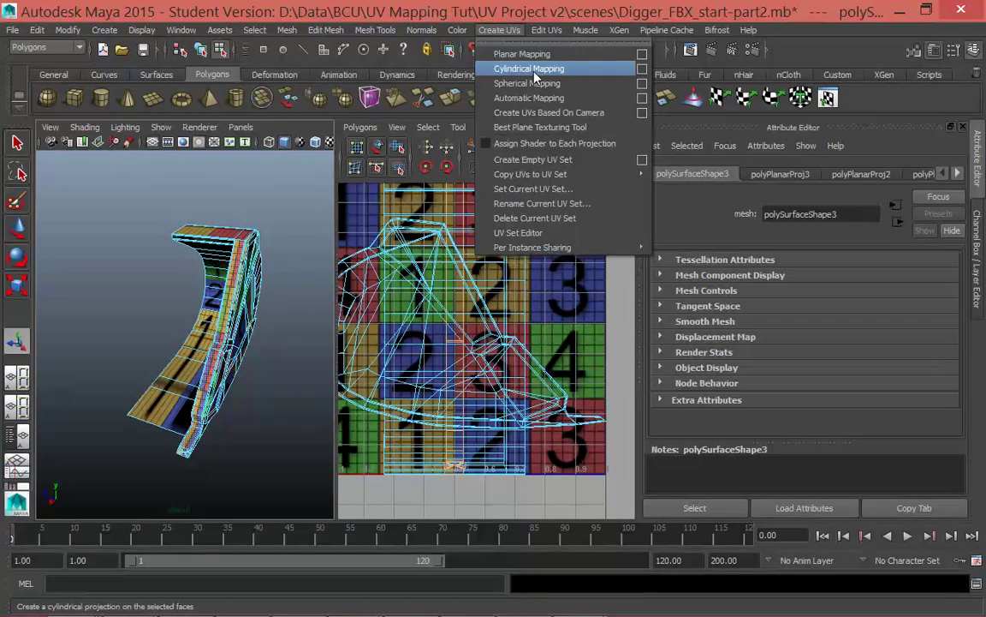
click(124, 214)
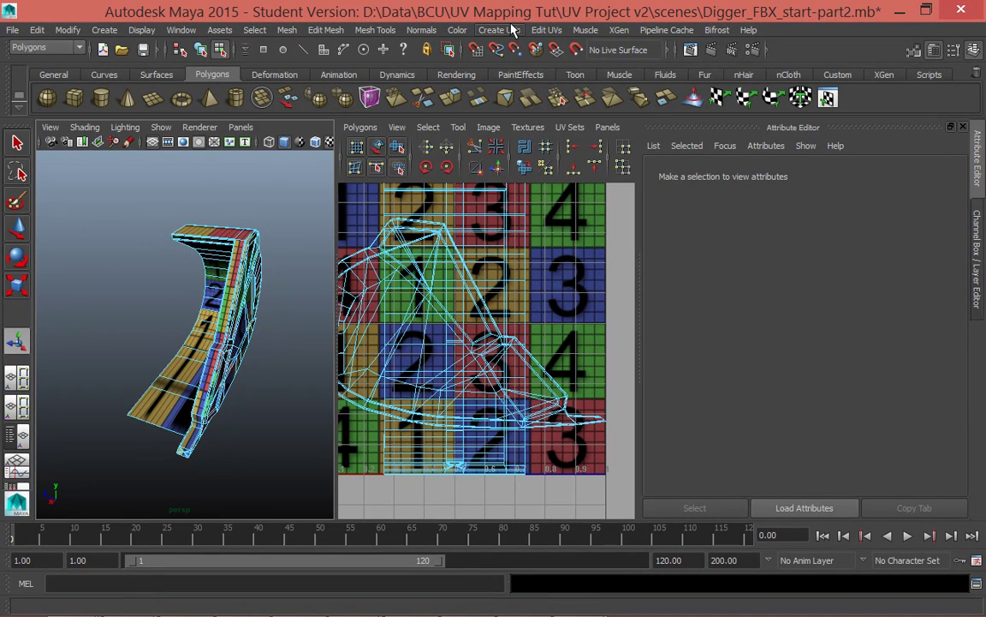
click(546, 30)
mouse_move(499, 30)
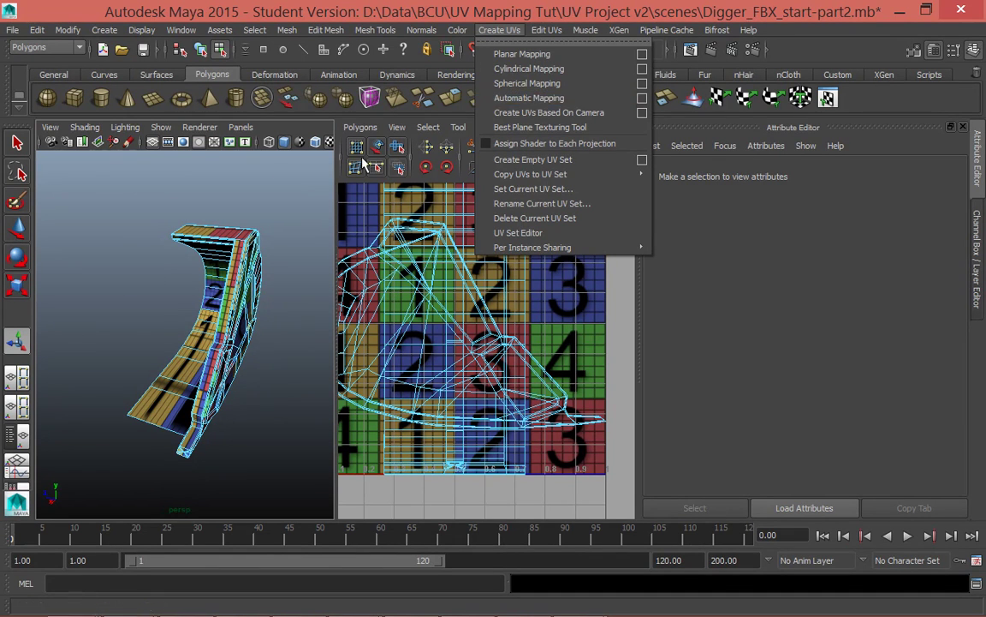
click(529, 98)
Step: Save the scene under the new name Digger_FBX_start-part3.mb in the project's scenes folder
click(13, 29)
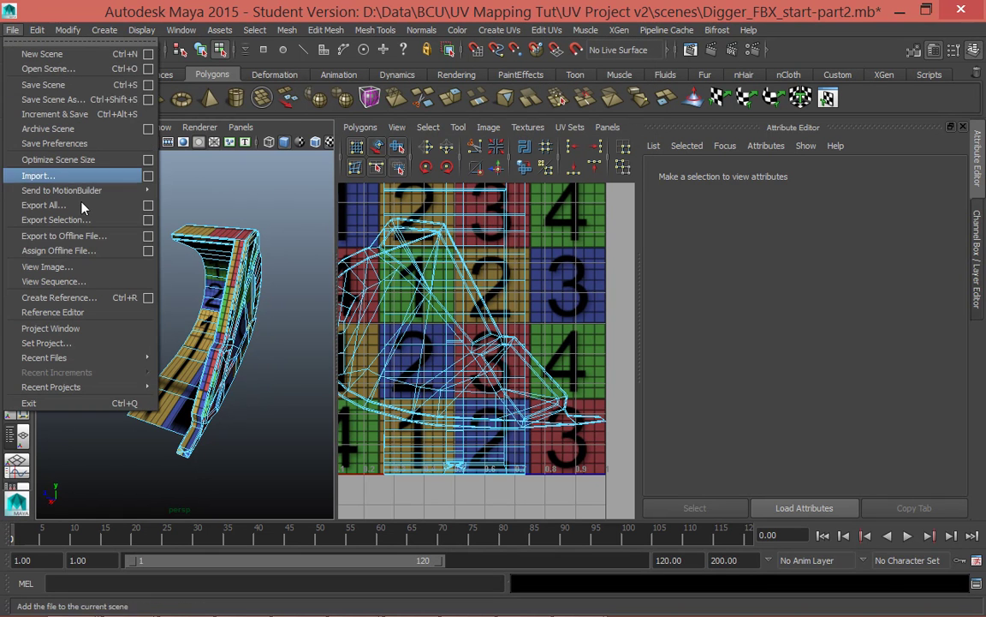
click(52, 99)
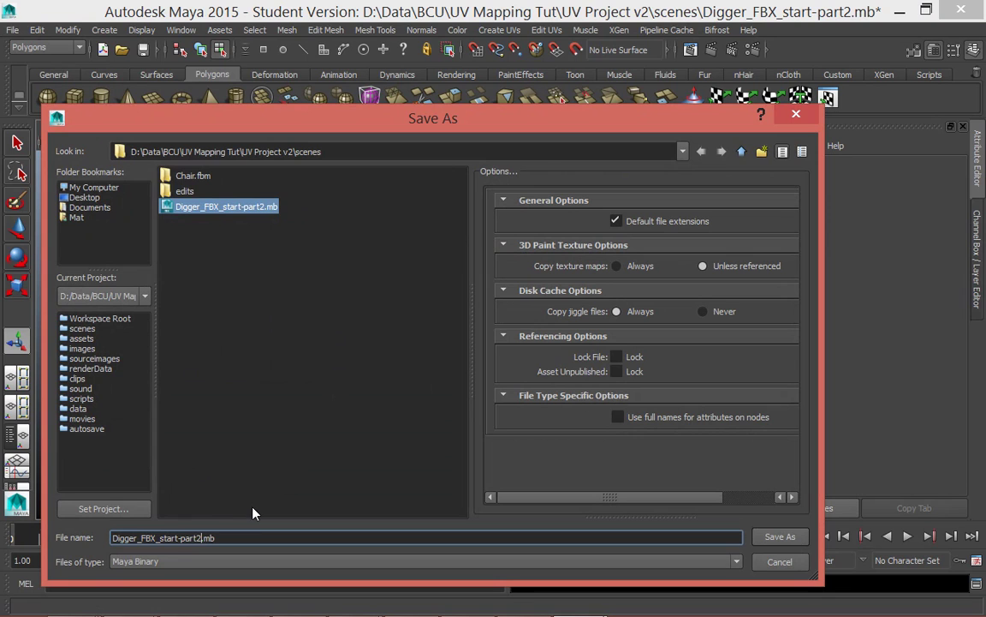
key(BackSpace)
text(3)
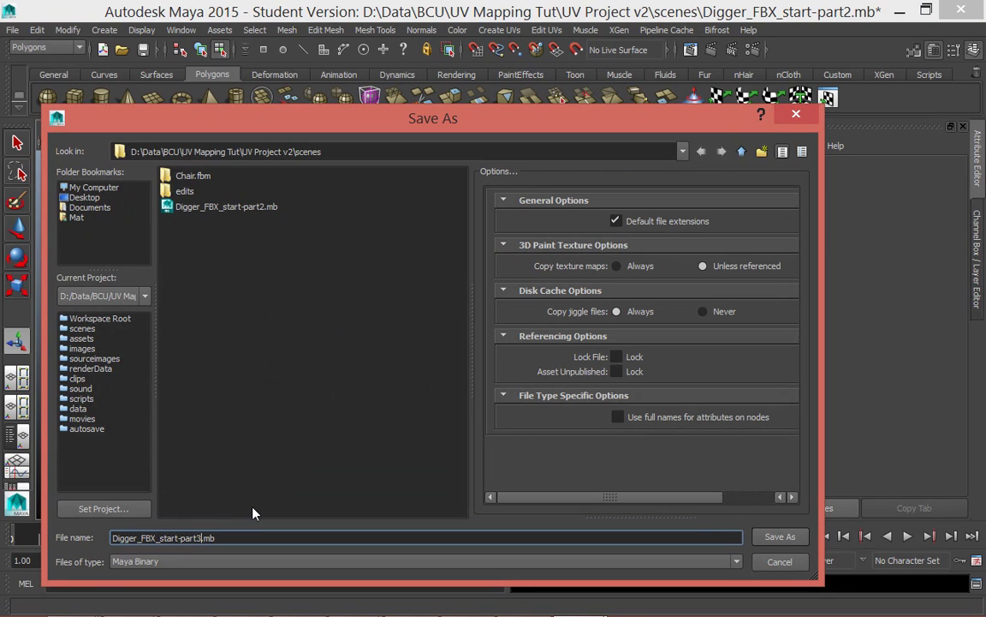
click(779, 538)
click(460, 324)
scroll(284, 331, up, 3)
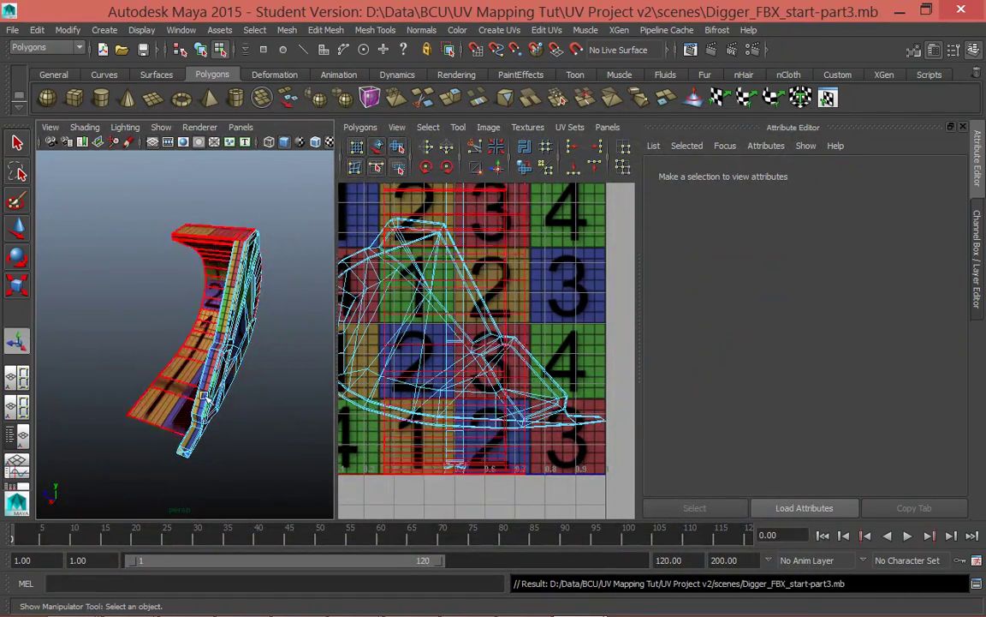
Step: Select the whole digger bucket in object mode and try an automatic UV mapping on it
key(space)
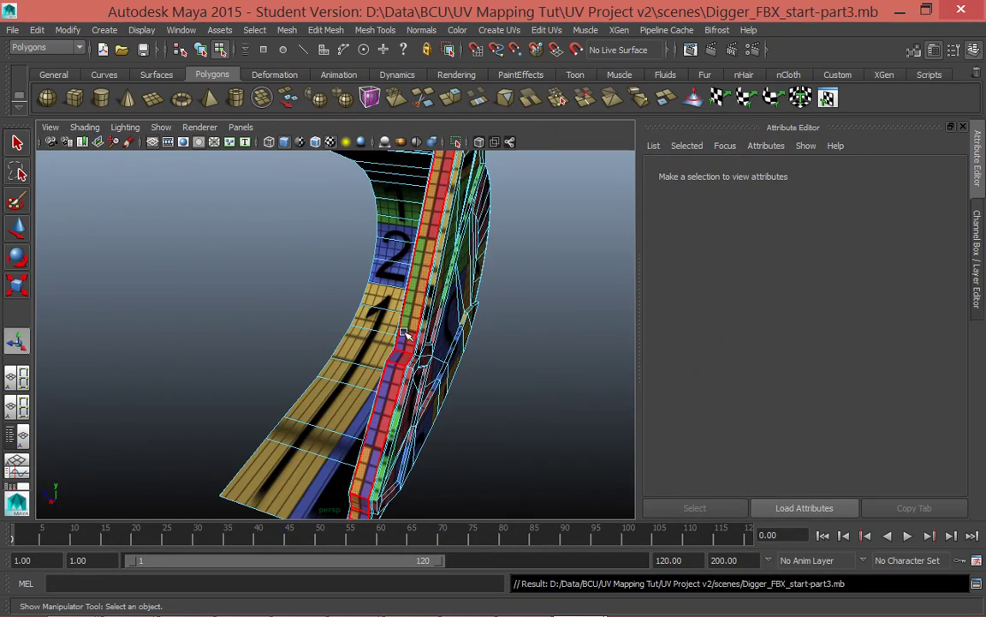
scroll(400, 320, down, 4)
key(space)
right_drag(220, 231, 296, 213)
click(203, 298)
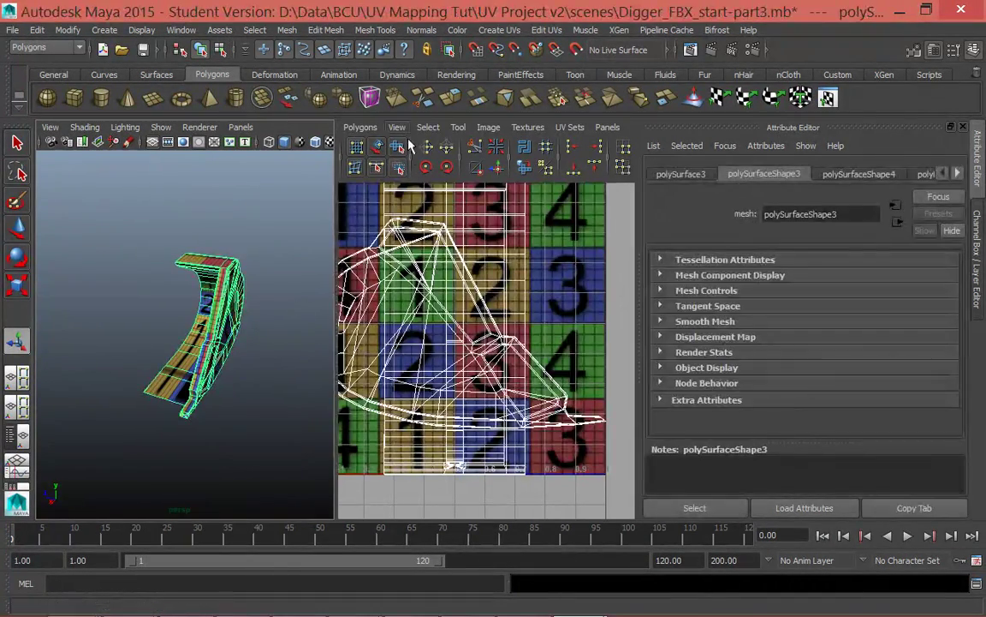
click(510, 31)
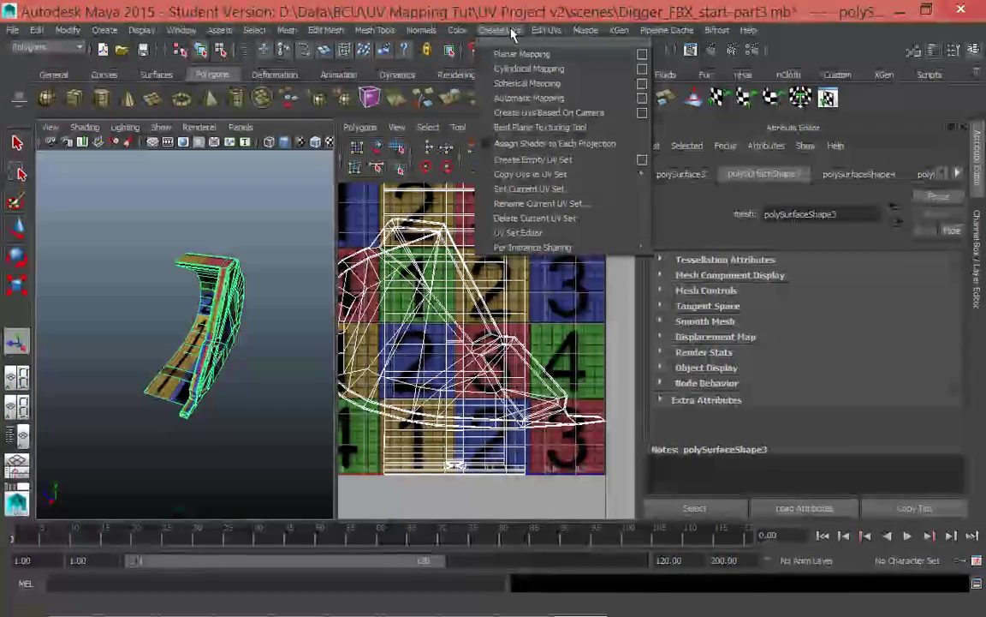
click(524, 98)
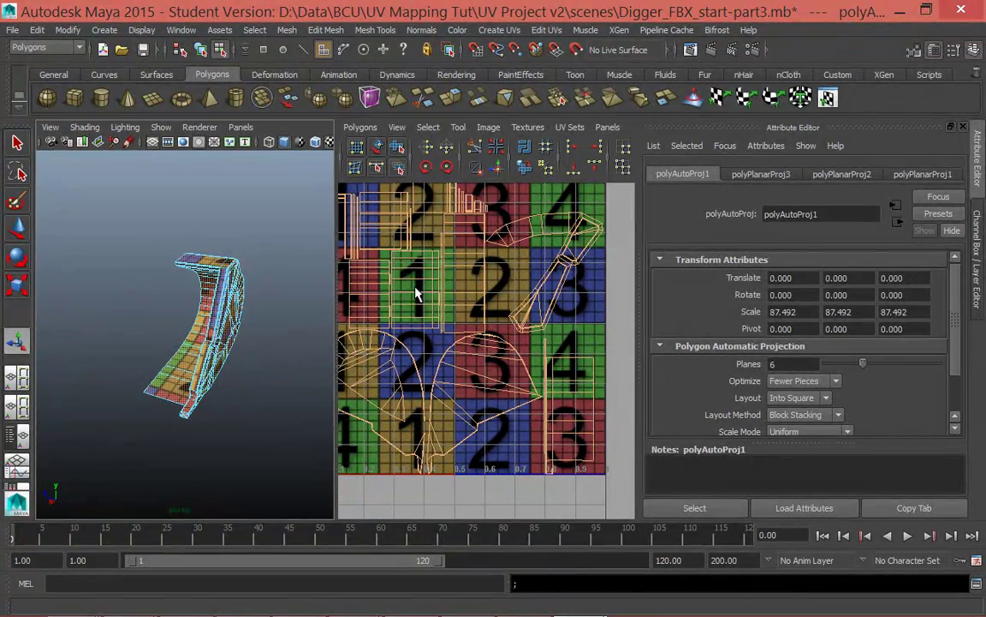
Step: Examine the automatic projection's checker texture on the bucket's inner shell, side plate and edge faces, switching the bucket to UV selection
alt+drag(283, 385, 171, 303)
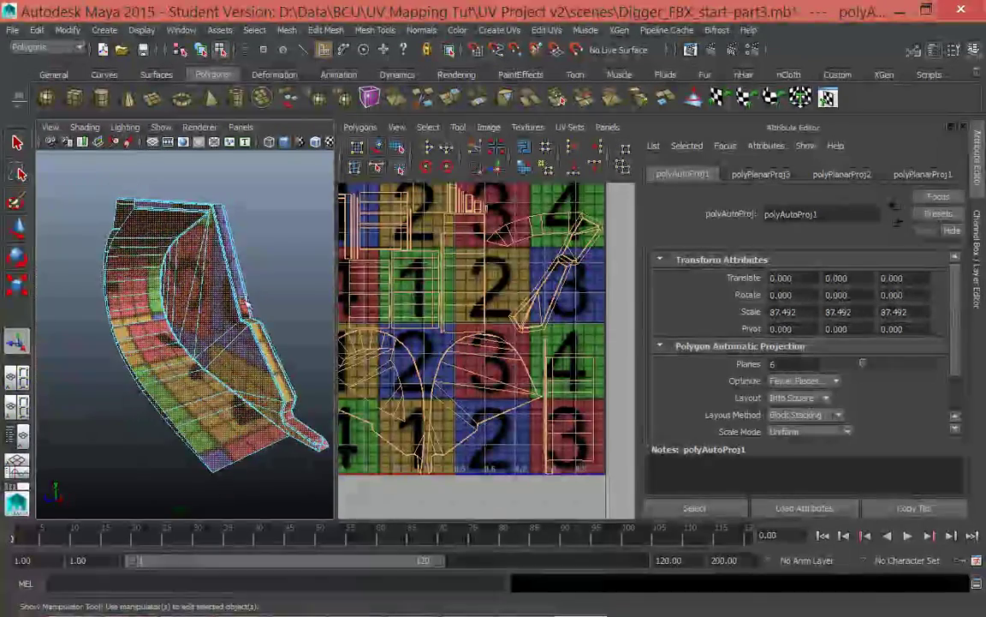
alt+drag(287, 364, 64, 340)
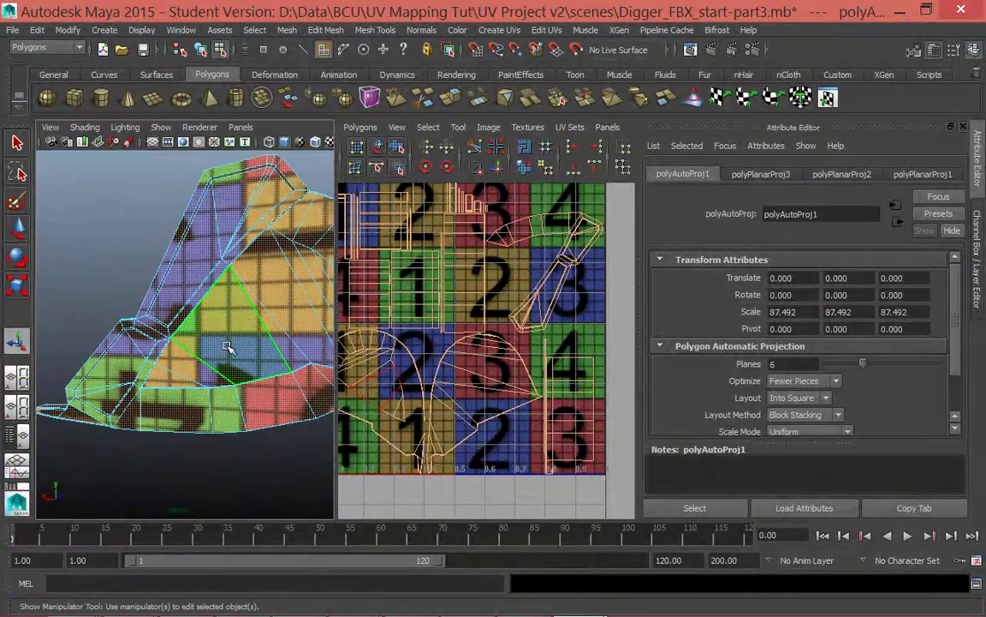
right_drag(226, 349, 220, 345)
right_drag(220, 346, 294, 232)
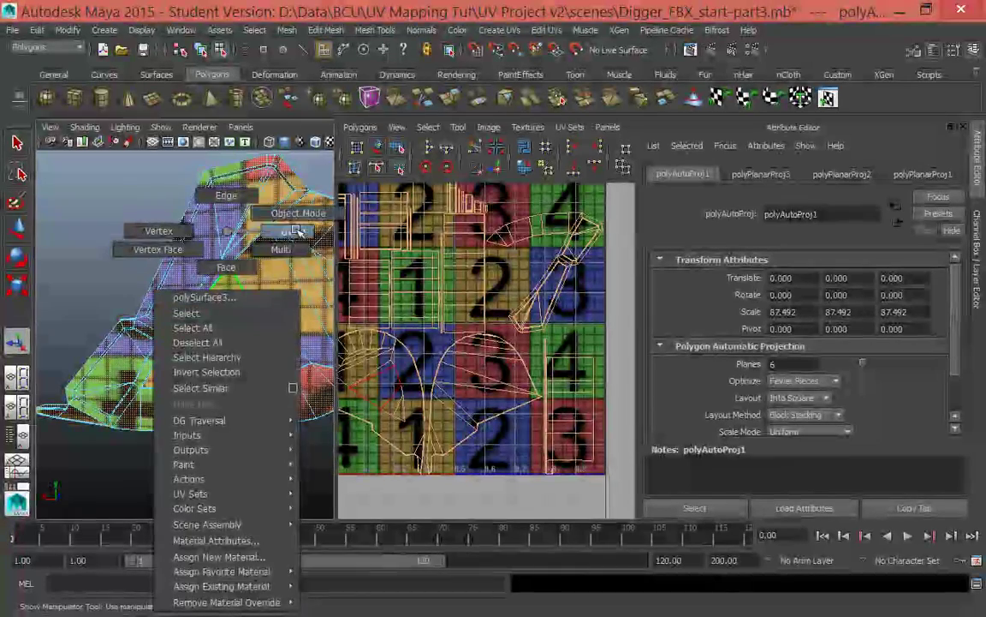
click(173, 381)
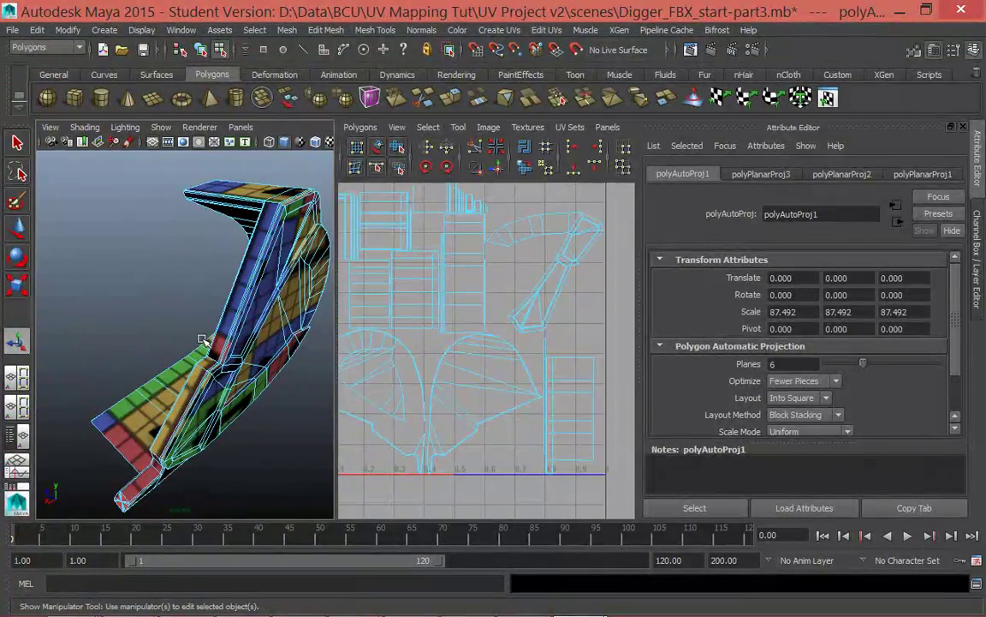
Step: Undo the automatic UV mapping on the bucket to restore its planar-projected UV layout
key(F8)
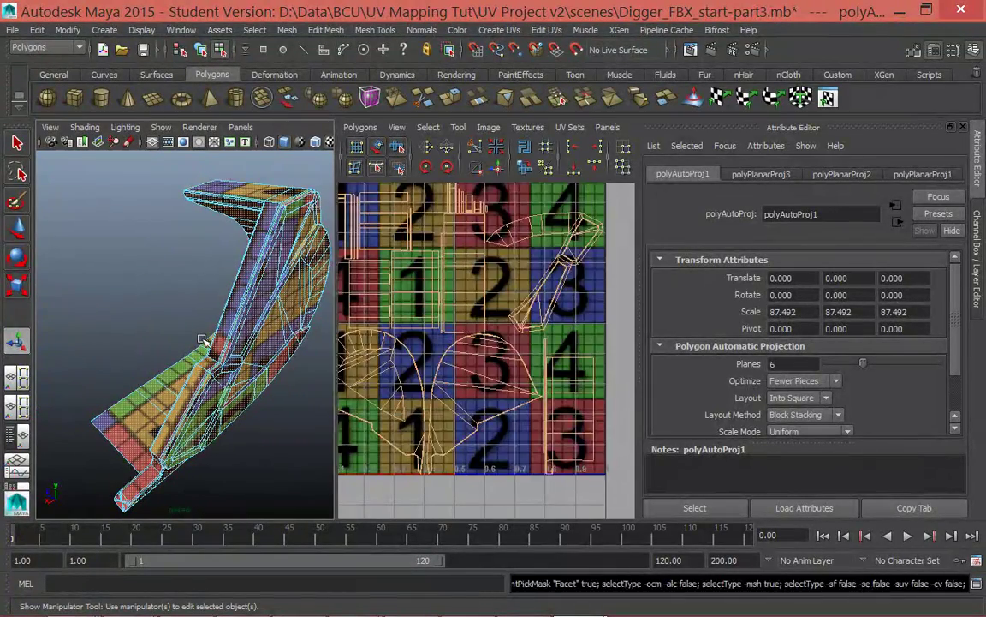
key(ctrl+z)
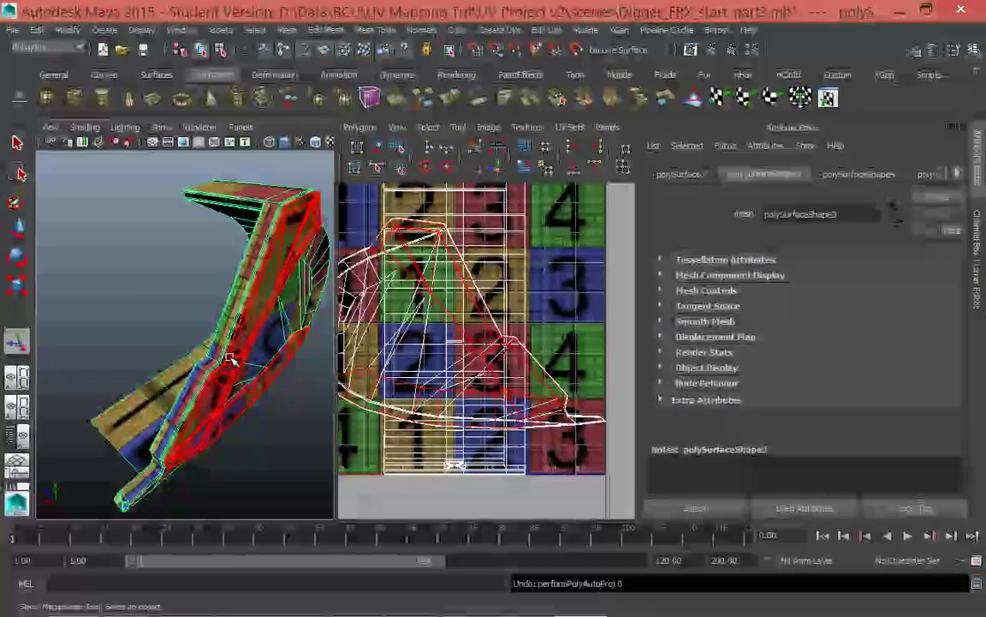